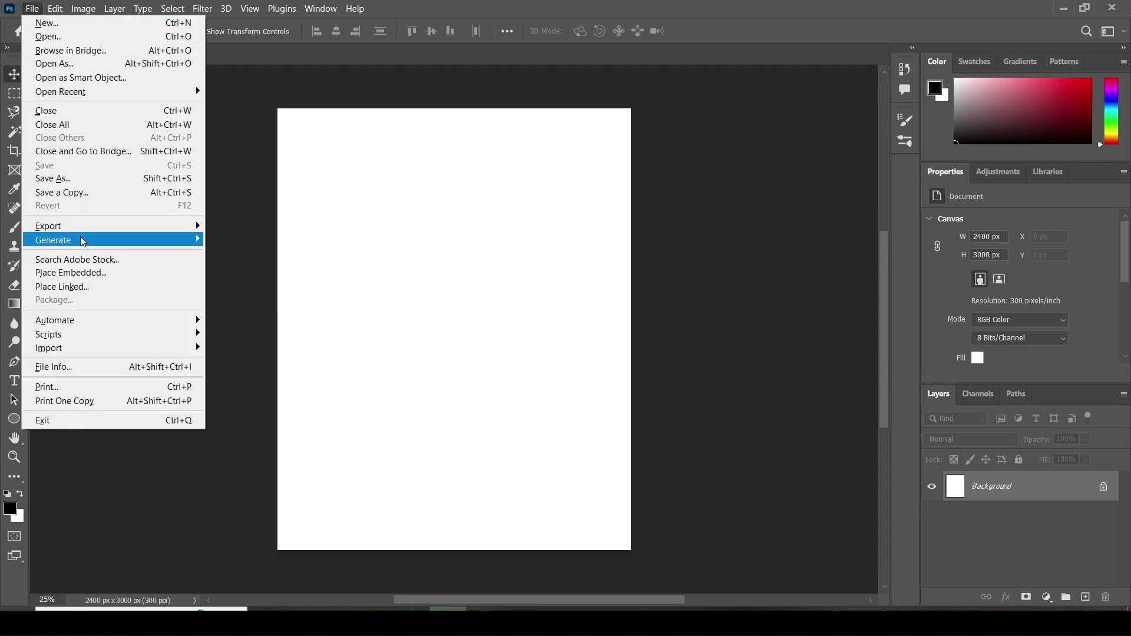
- Place the pngwing.com club crest as an embedded image, scale it to about 42%, and center it on the canvas
{"action": "left_click", "coordinate": [76, 274]}
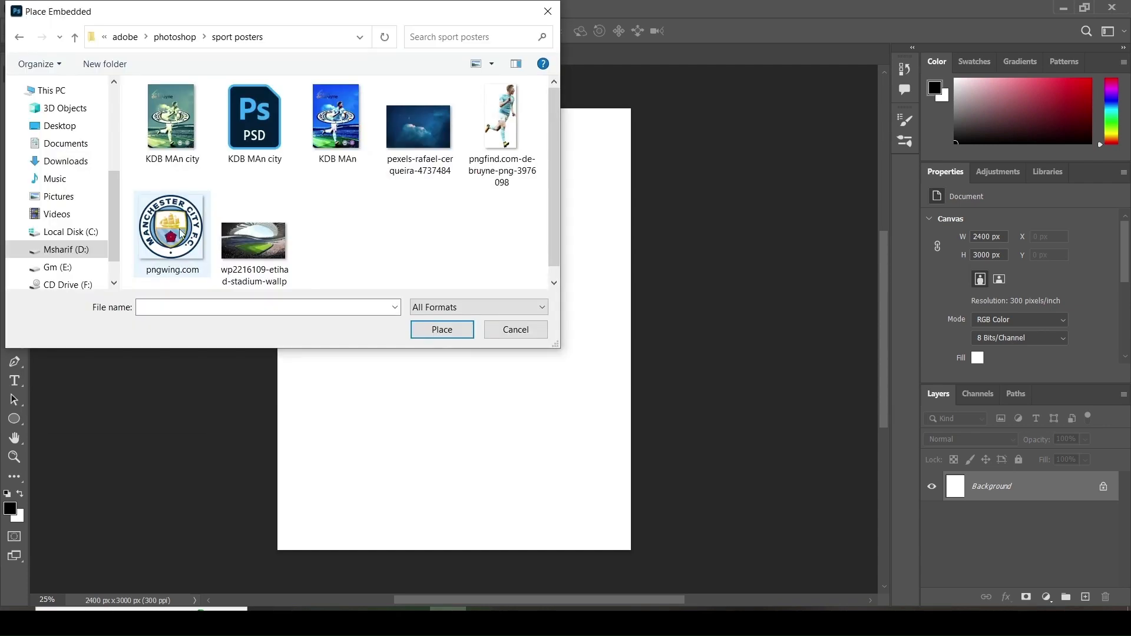
{"action": "double_click", "coordinate": [182, 234]}
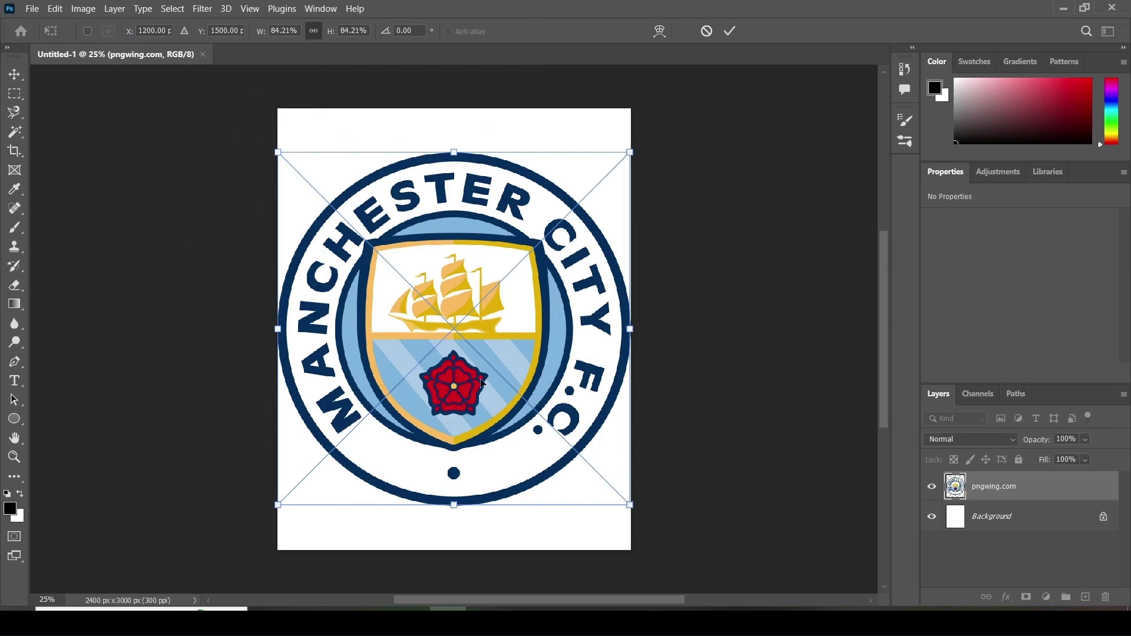
{"action": "left_click_drag", "start_coordinate": [453, 150], "coordinate": [446, 341]}
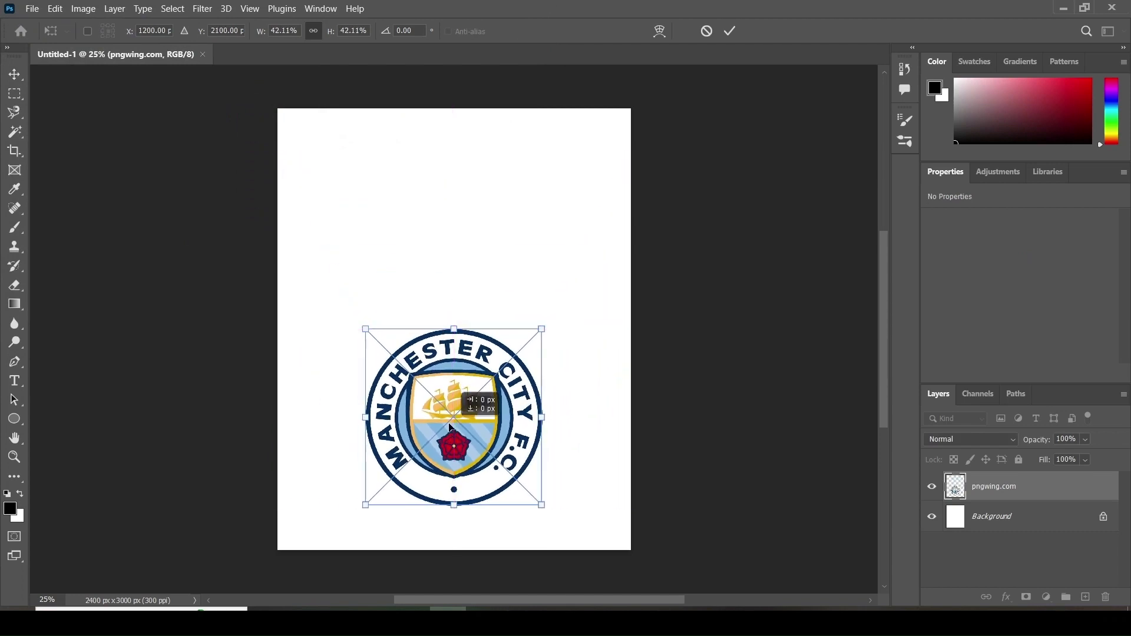
{"action": "left_click_drag", "start_coordinate": [452, 430], "coordinate": [454, 346]}
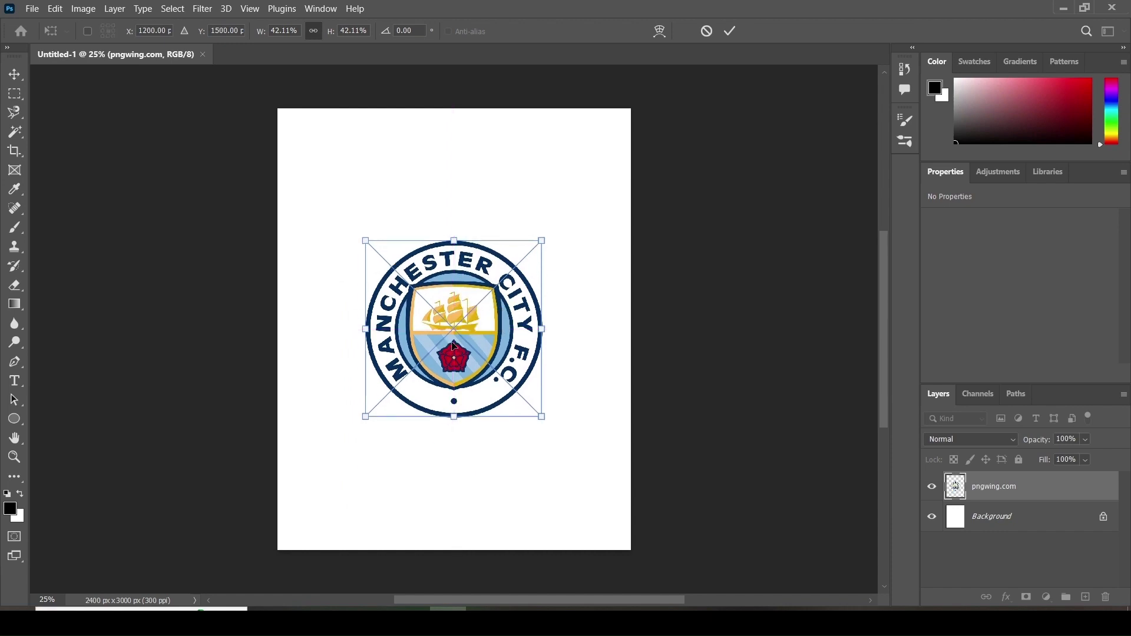
- Flatten the crest vertically into an oval with Distort, and enlarge it to about 1576 by 820 px
{"action": "right_click", "coordinate": [454, 347]}
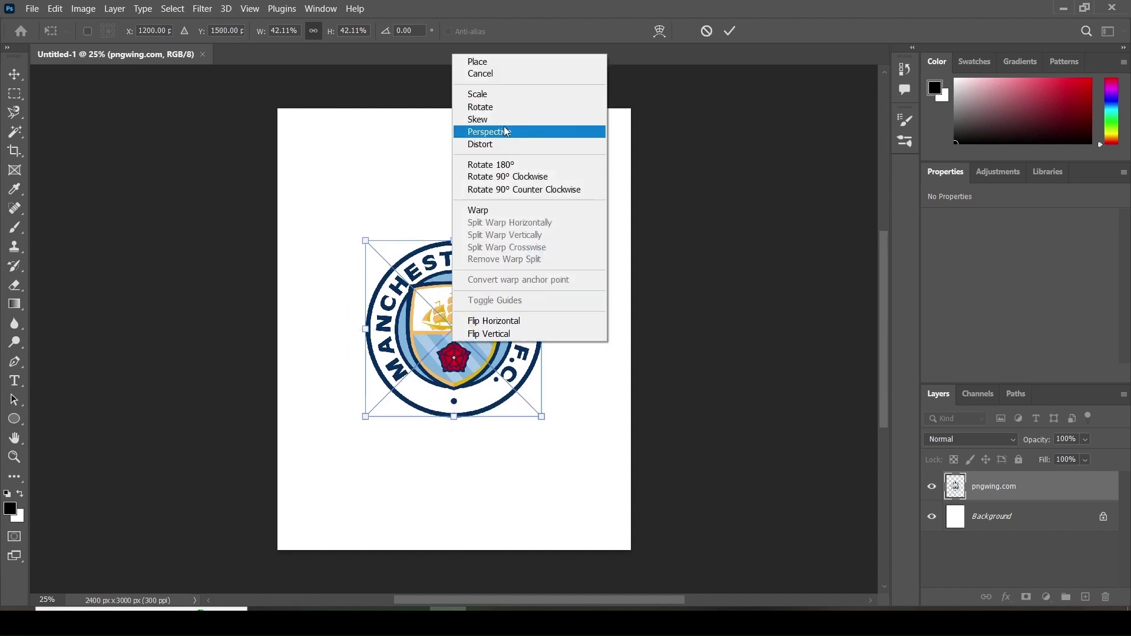
{"action": "left_click", "coordinate": [502, 144]}
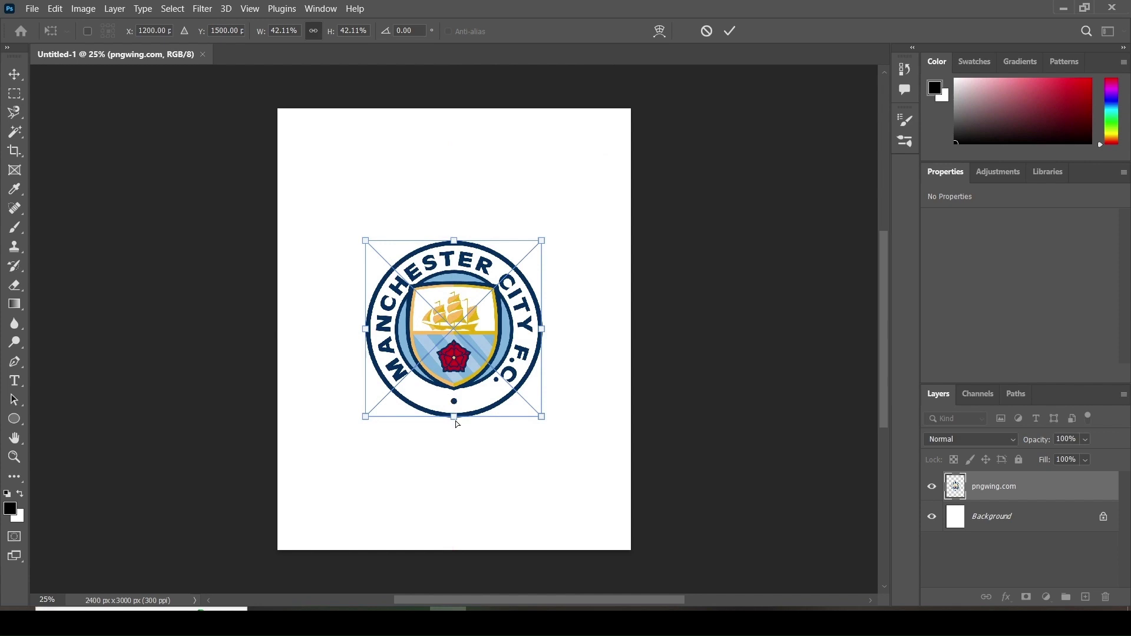
{"action": "left_click_drag", "start_coordinate": [455, 419], "coordinate": [458, 363]}
{"action": "left_click_drag", "start_coordinate": [459, 243], "coordinate": [462, 270]}
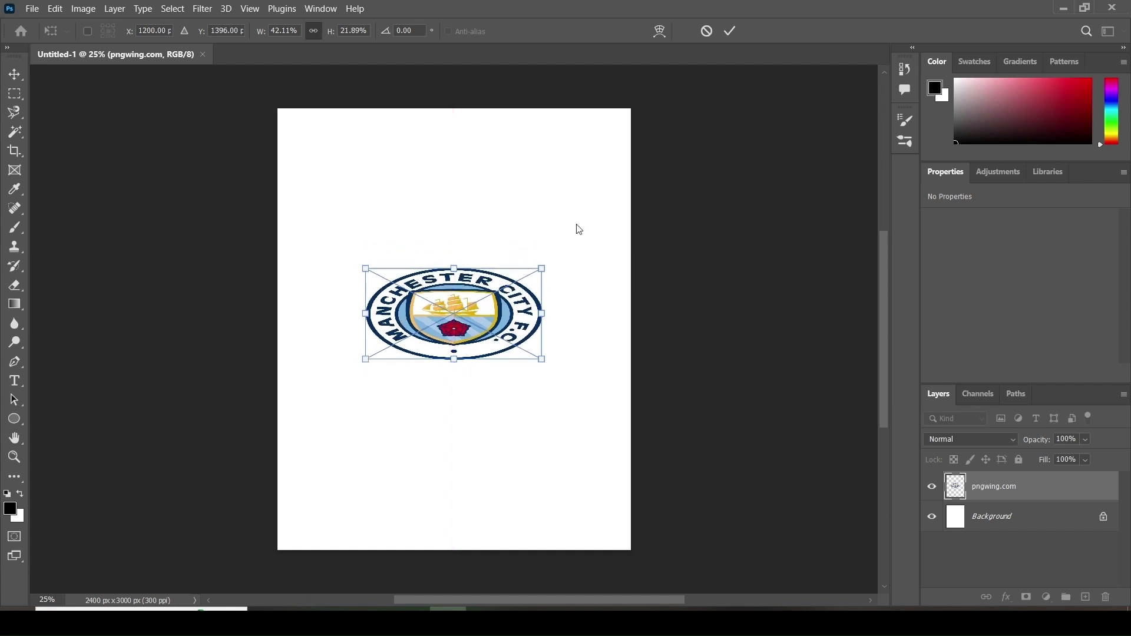
{"action": "left_click", "coordinate": [730, 30]}
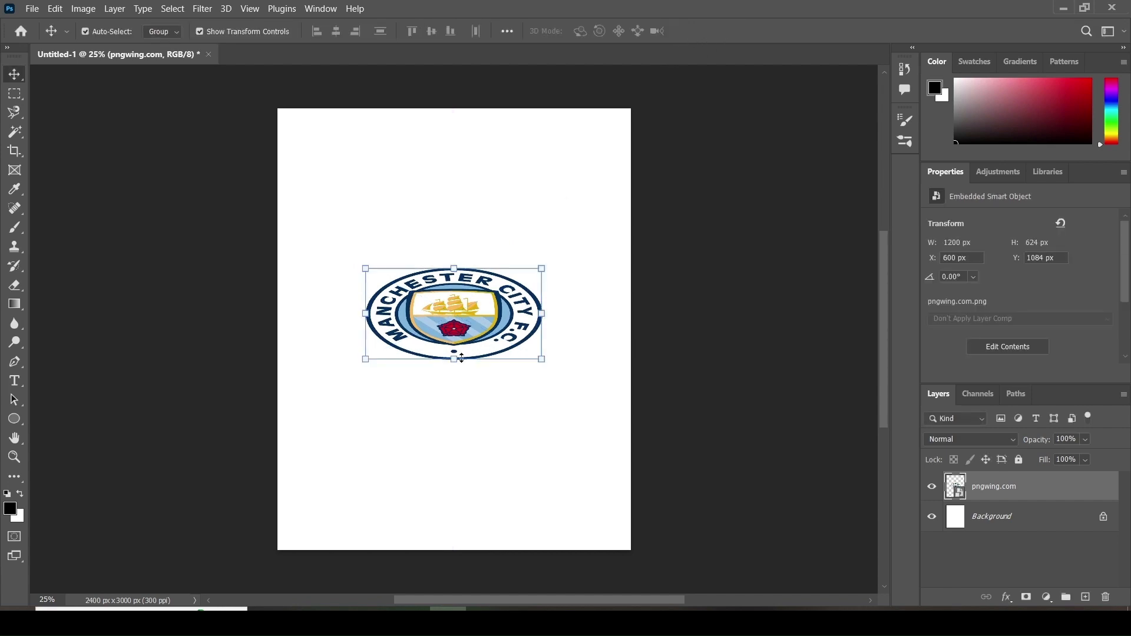
{"action": "left_click_drag", "start_coordinate": [458, 360], "coordinate": [466, 395]}
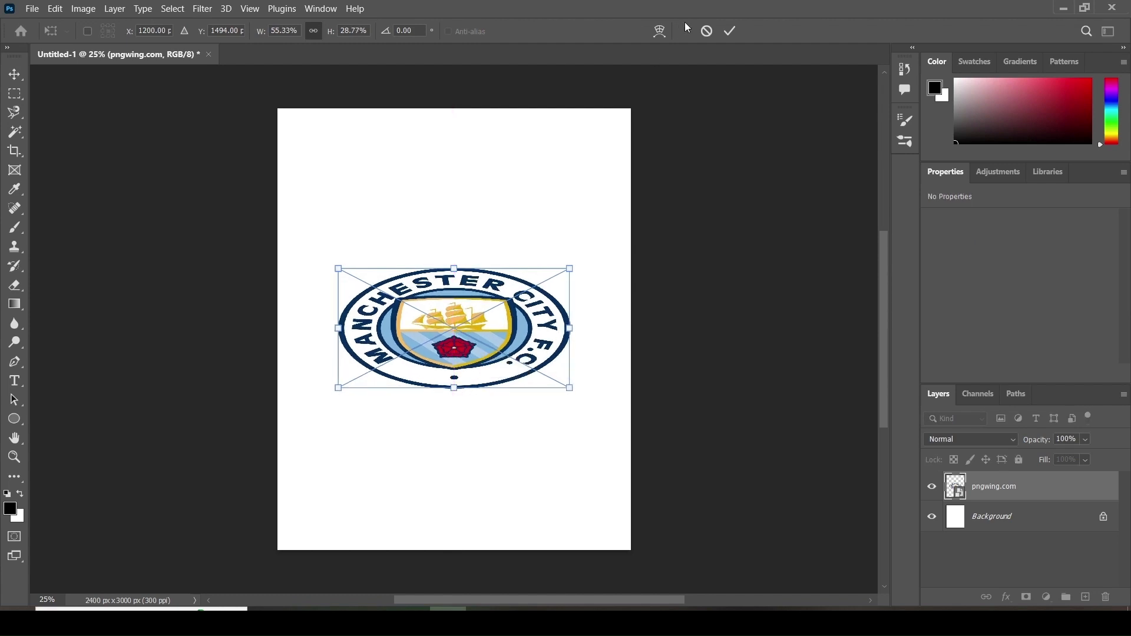
{"action": "left_click", "coordinate": [731, 31]}
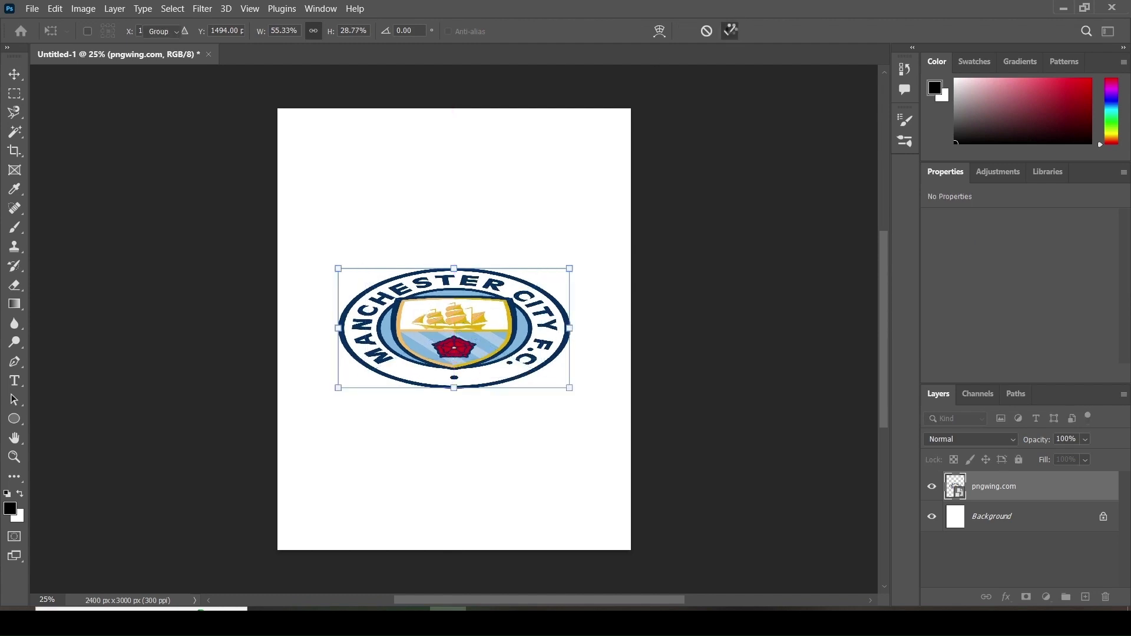
- Apply a smooth Emboss-style Bevel & Emboss to the crest with 199% depth, 51 px size, 12 px soften, 43% highlight and 69% shadow opacity
{"action": "left_click", "coordinate": [1009, 597]}
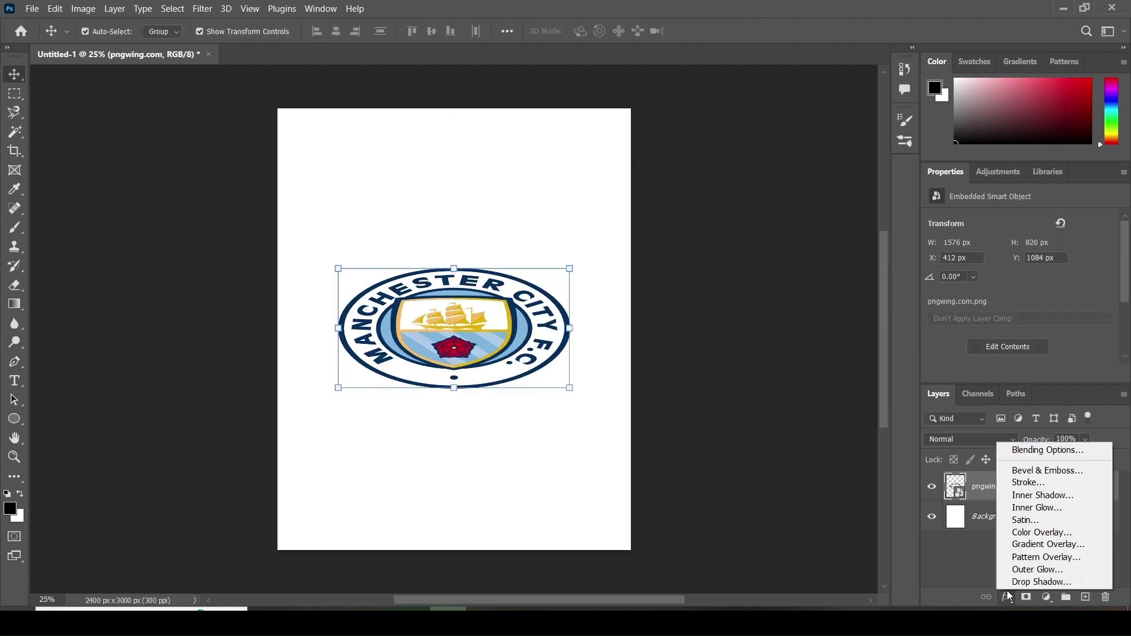
{"action": "left_click", "coordinate": [1050, 469]}
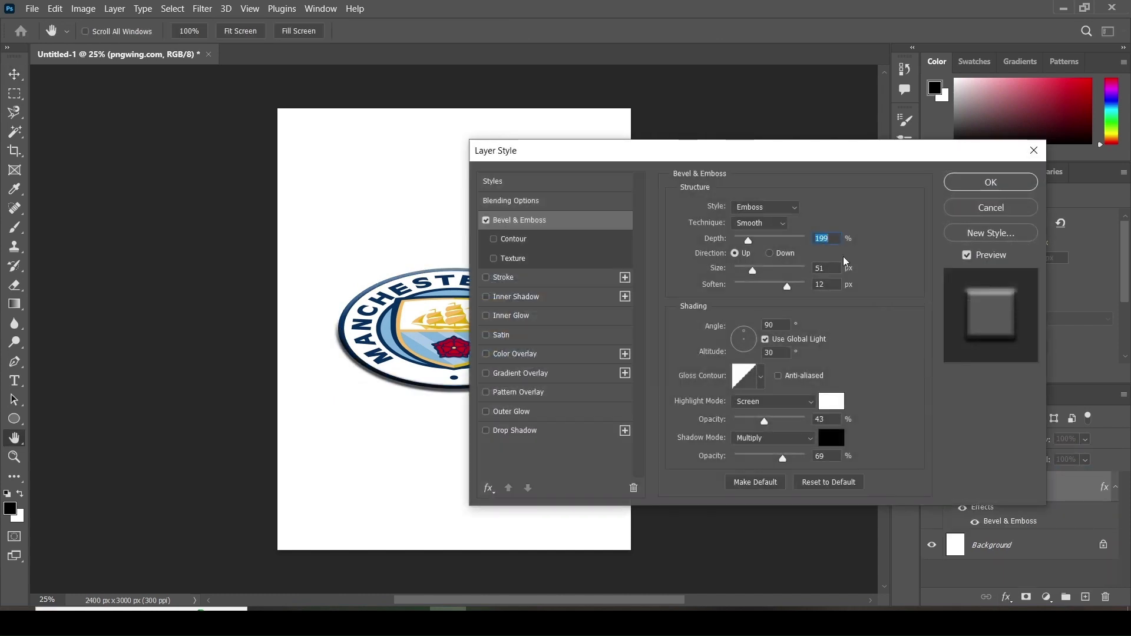
{"action": "left_click_drag", "start_coordinate": [747, 163], "coordinate": [857, 154]}
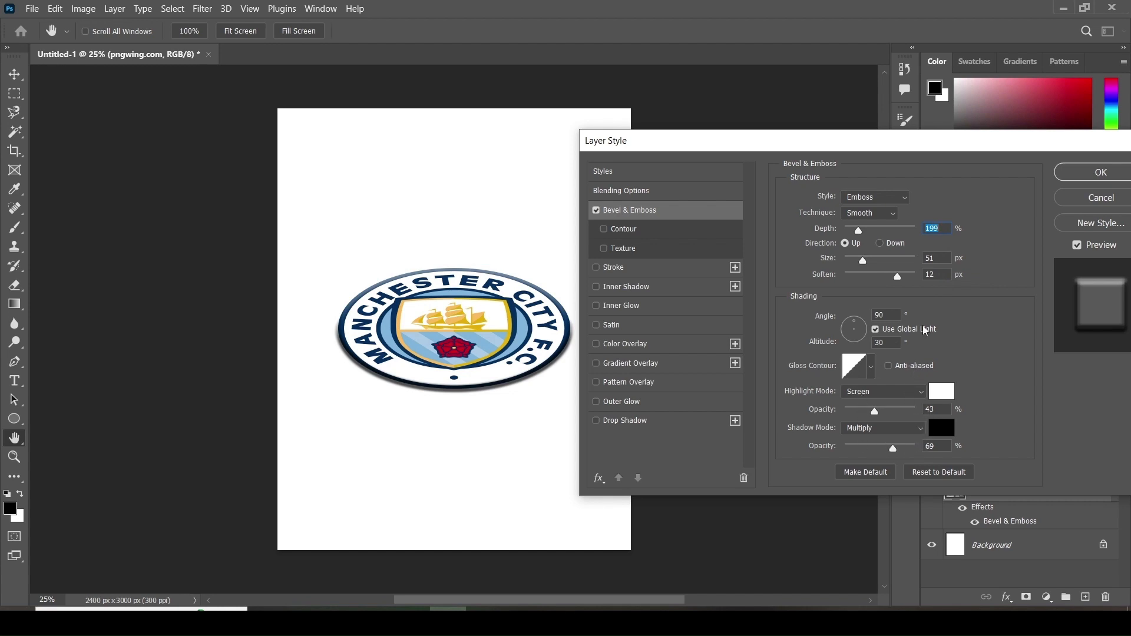
{"action": "left_click", "coordinate": [1101, 172]}
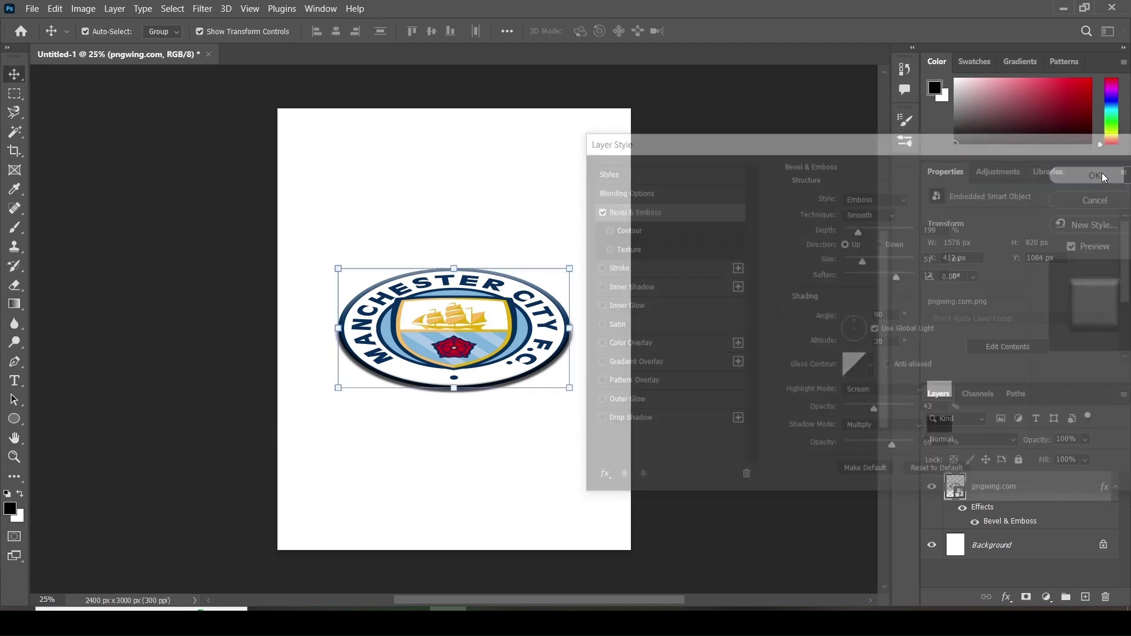
{"action": "left_click", "coordinate": [464, 483]}
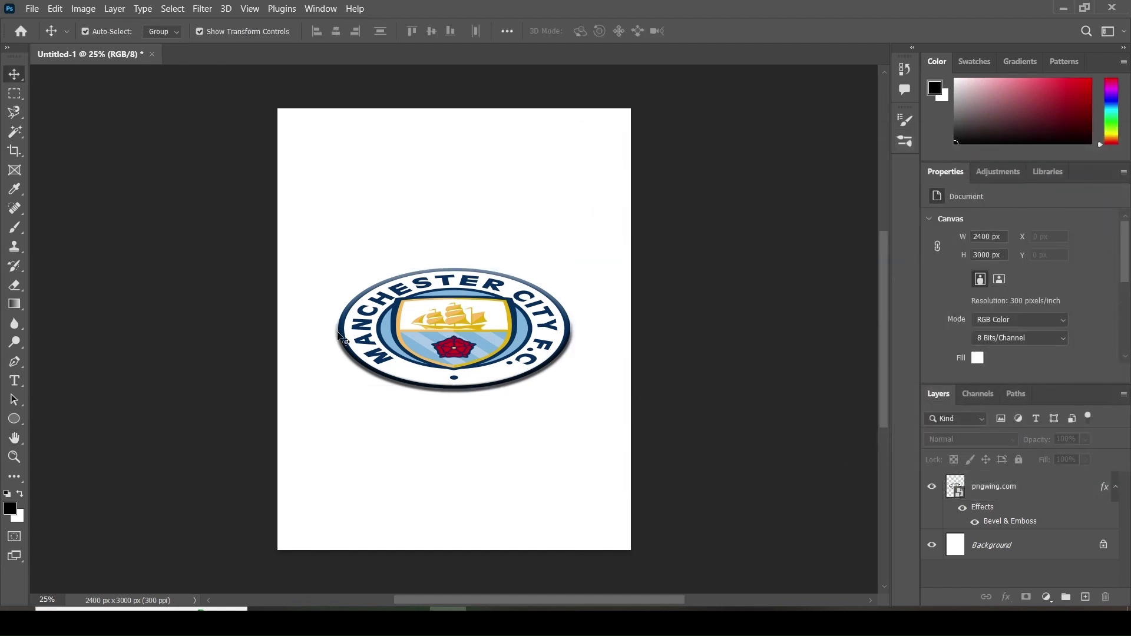
- Delete the white Background layer
{"action": "left_click", "coordinate": [1049, 551]}
{"action": "left_click", "coordinate": [1106, 596]}
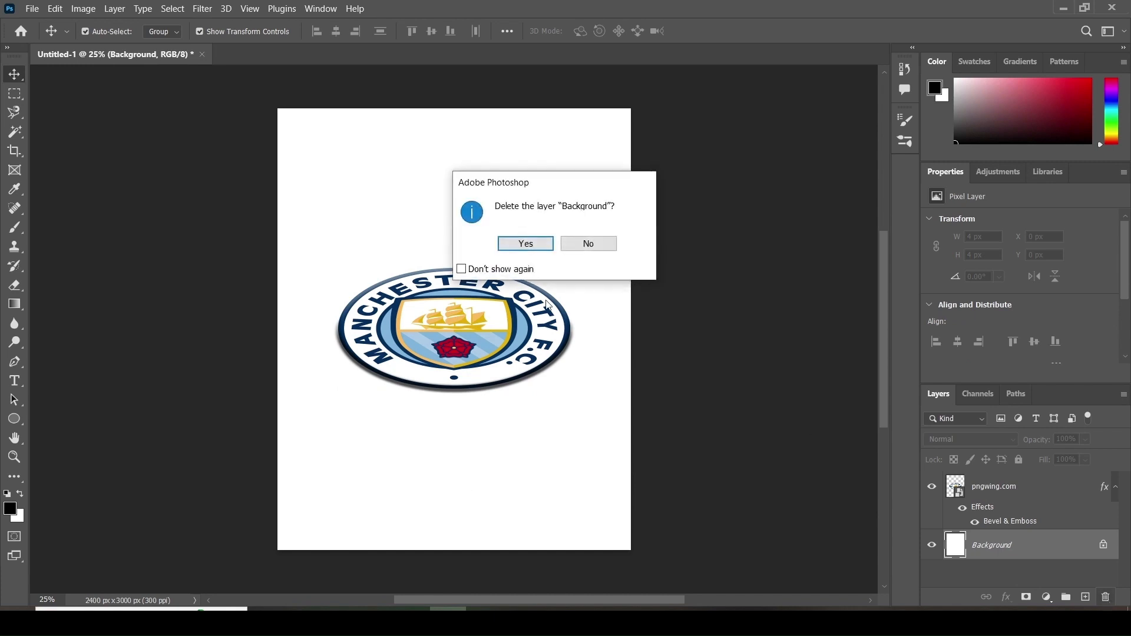
{"action": "left_click", "coordinate": [527, 243]}
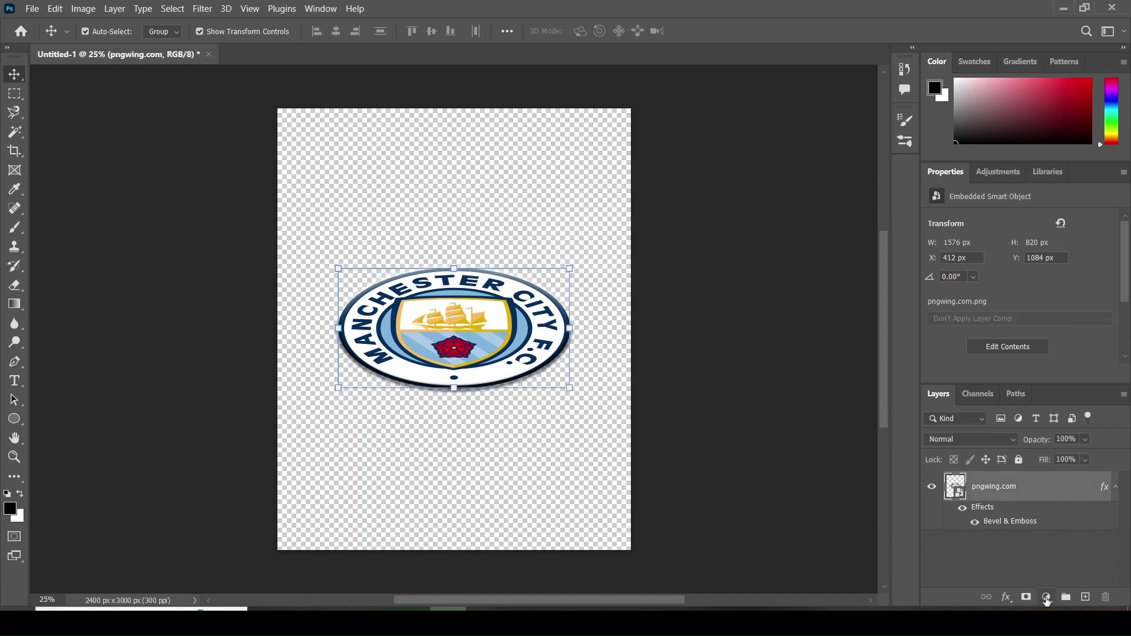
- Add a black Solid Color fill layer and move it beneath the crest layer
{"action": "left_click", "coordinate": [1047, 598]}
{"action": "left_click", "coordinate": [1051, 344]}
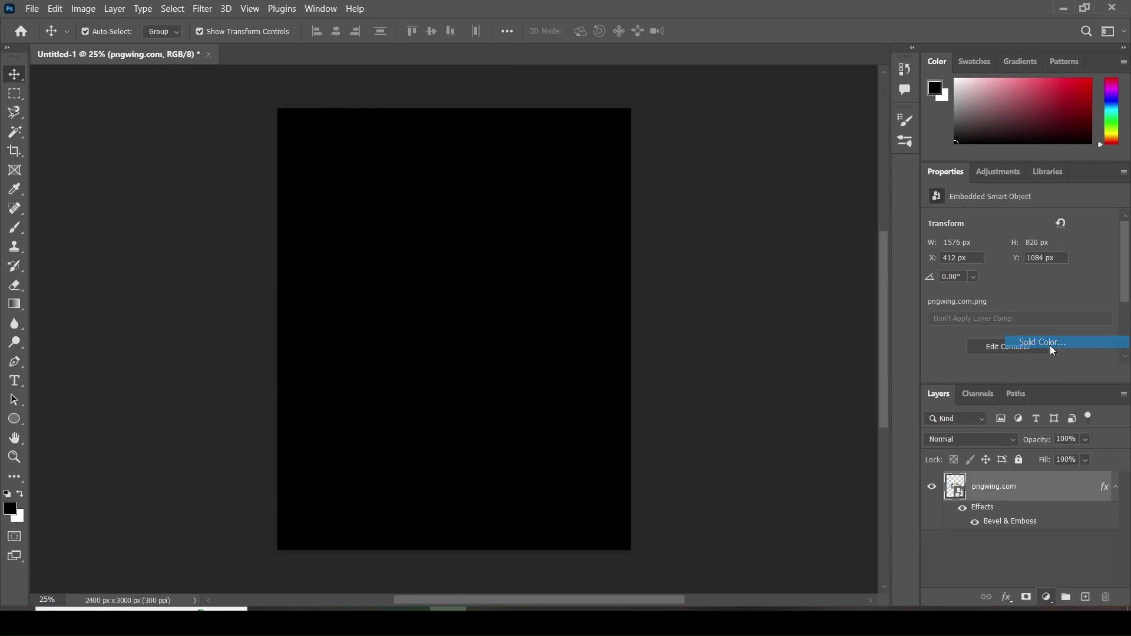
{"action": "left_click", "coordinate": [854, 118]}
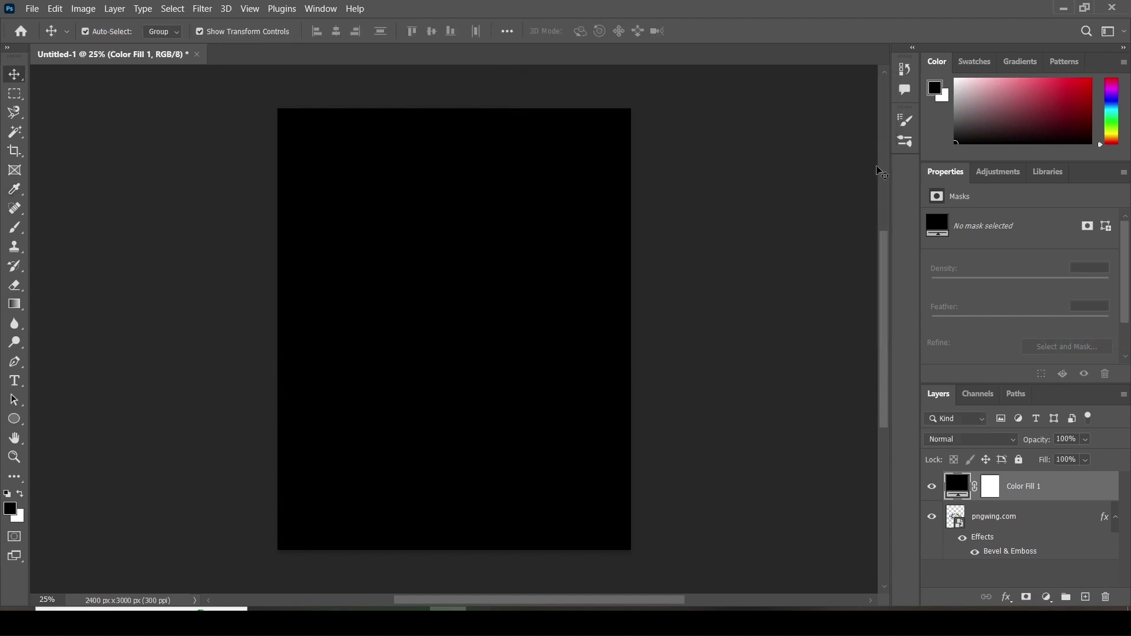
{"action": "left_click_drag", "start_coordinate": [1019, 488], "coordinate": [1017, 557]}
- Recolor the fill layer with the light blue 7bb1dd sampled from the crest
{"action": "double_click", "coordinate": [962, 548]}
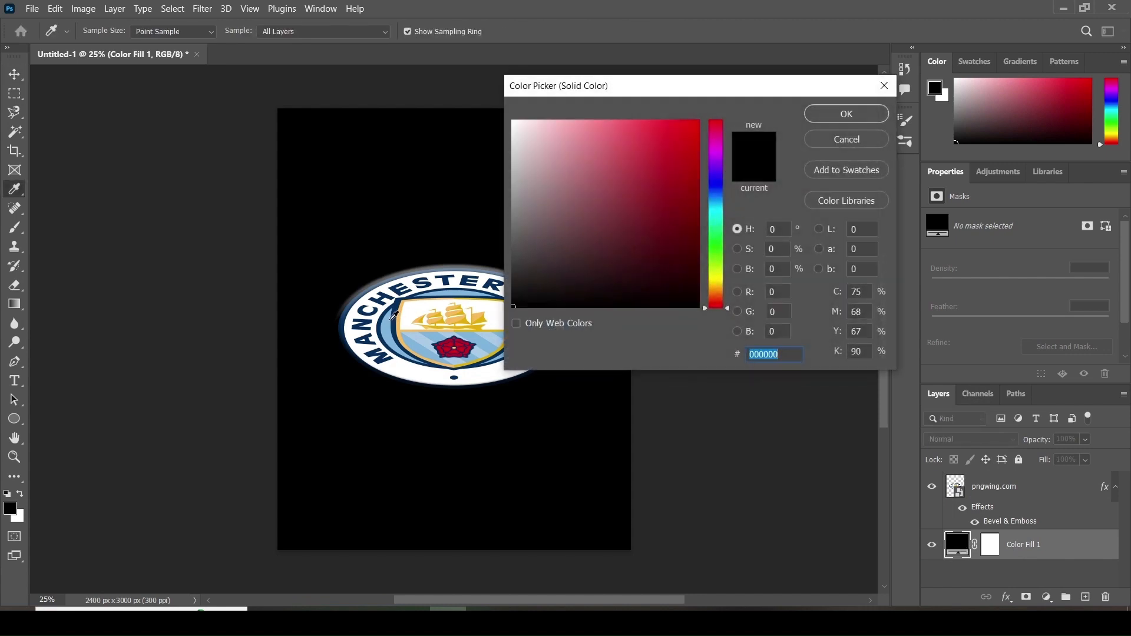
{"action": "left_click", "coordinate": [393, 318]}
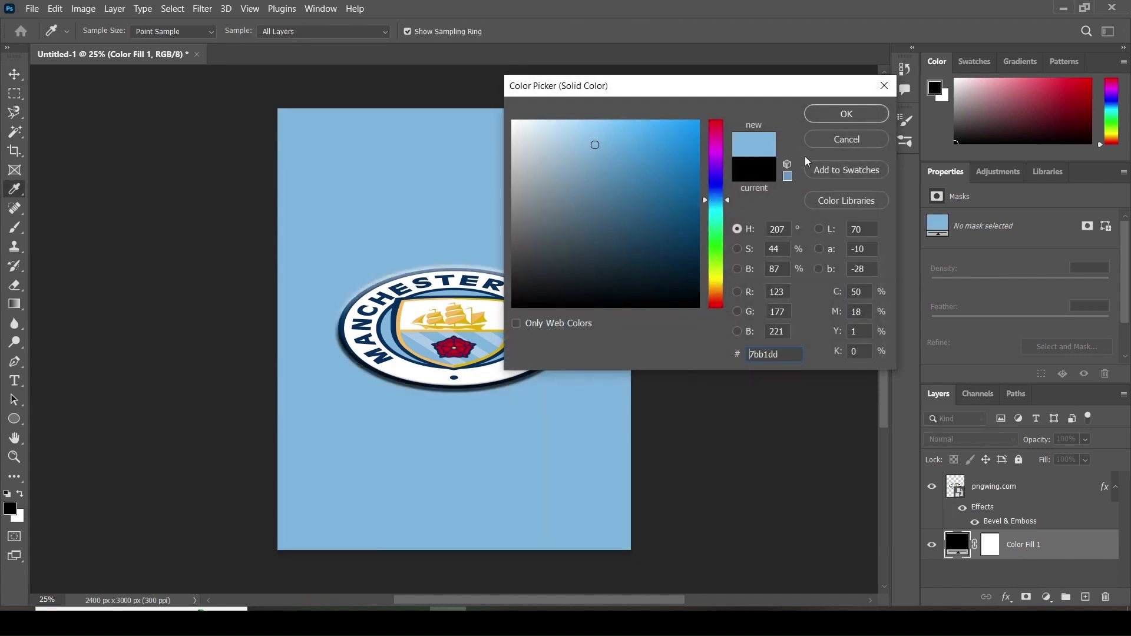
{"action": "left_click", "coordinate": [865, 119]}
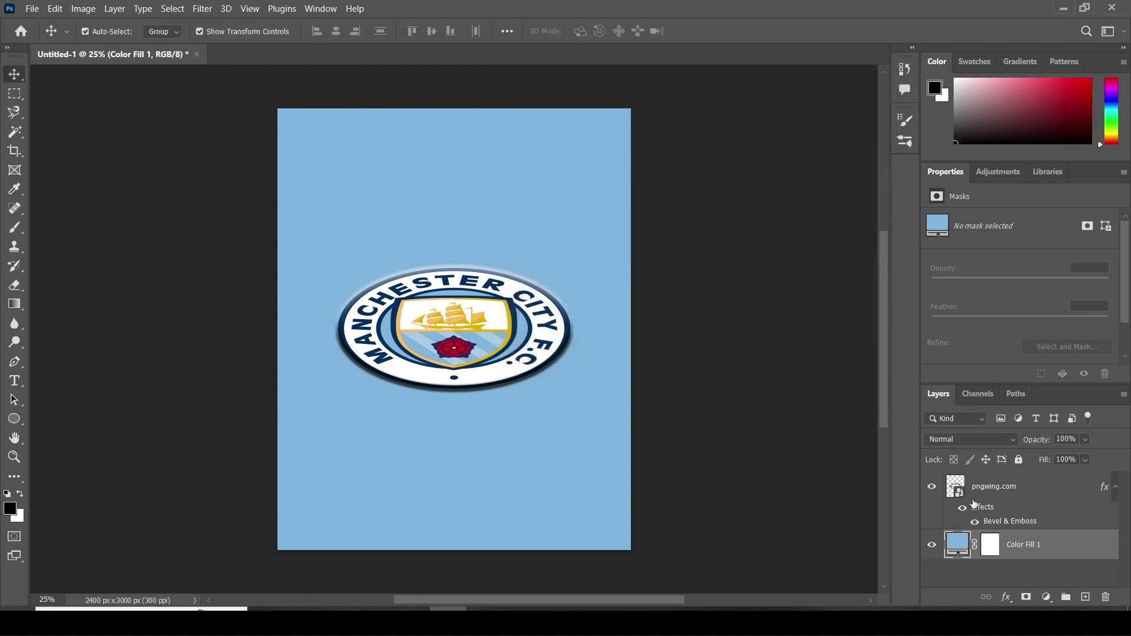
- Set the highlight opacity of the crest's Bevel & Emboss effect to 19%
{"action": "double_click", "coordinate": [980, 512]}
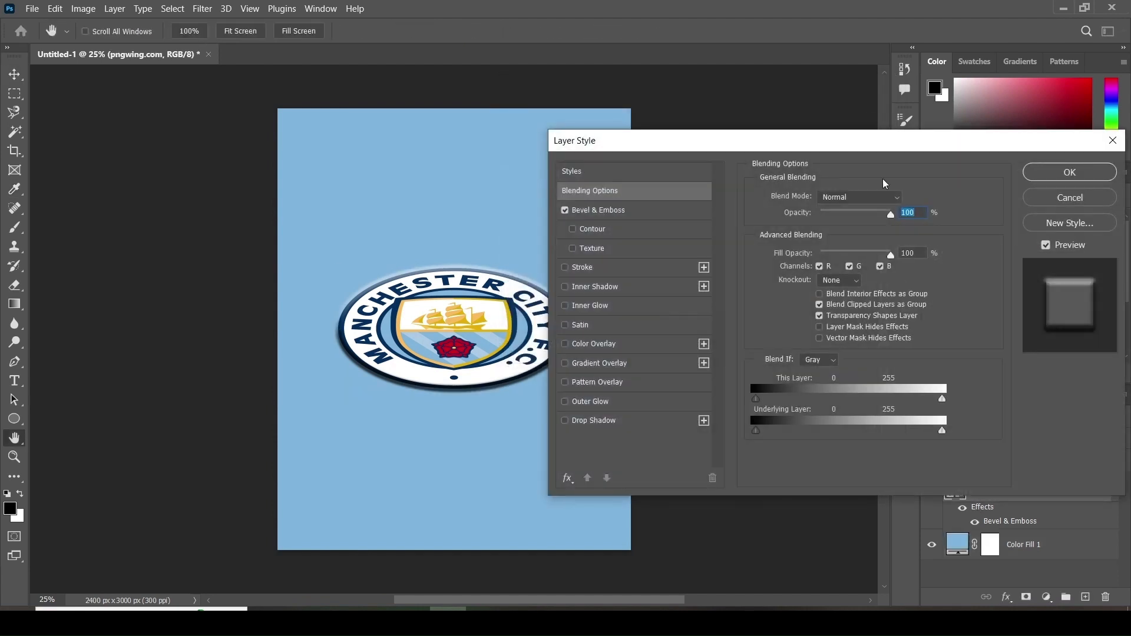
{"action": "left_click_drag", "start_coordinate": [819, 147], "coordinate": [949, 140]}
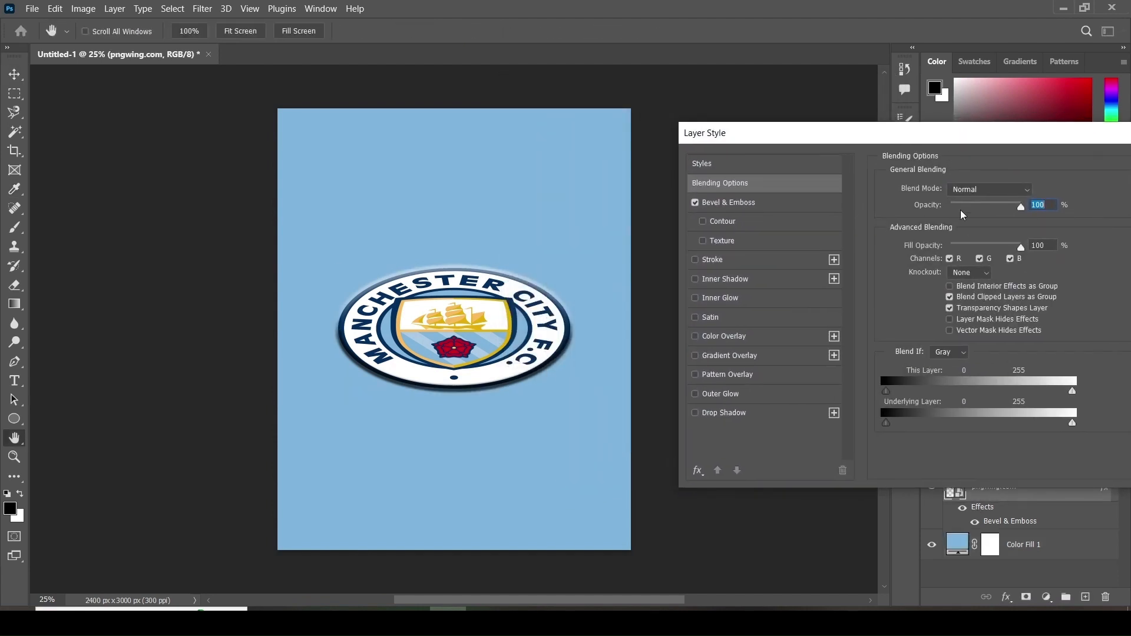
{"action": "left_click", "coordinate": [772, 203]}
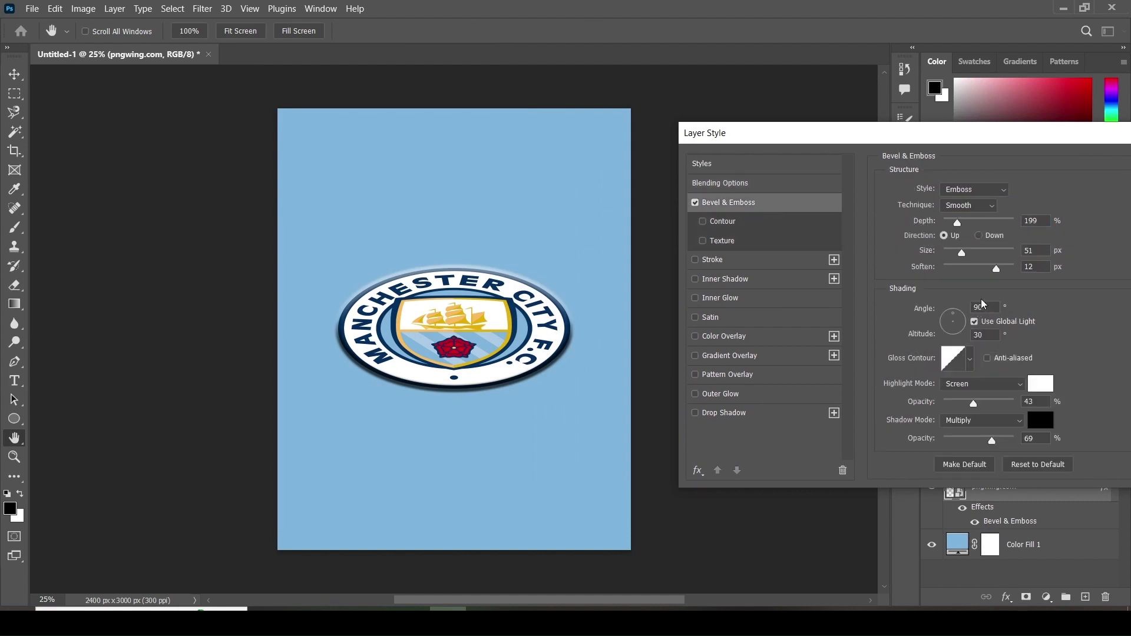
{"action": "left_click_drag", "start_coordinate": [973, 407], "coordinate": [947, 406]}
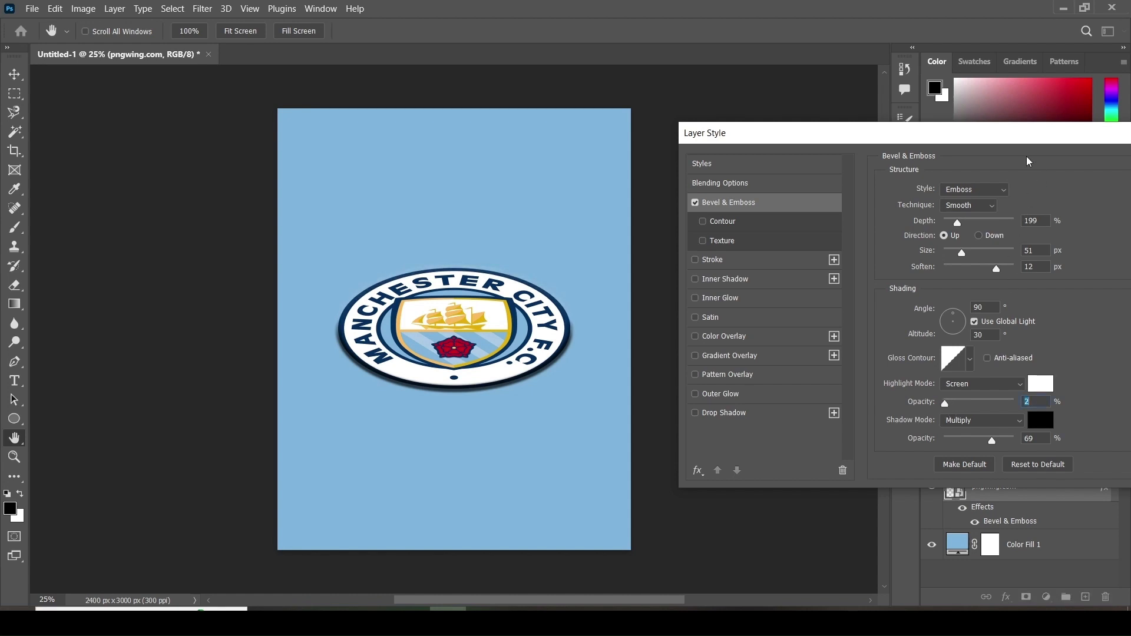
{"action": "left_click_drag", "start_coordinate": [1026, 141], "coordinate": [974, 140]}
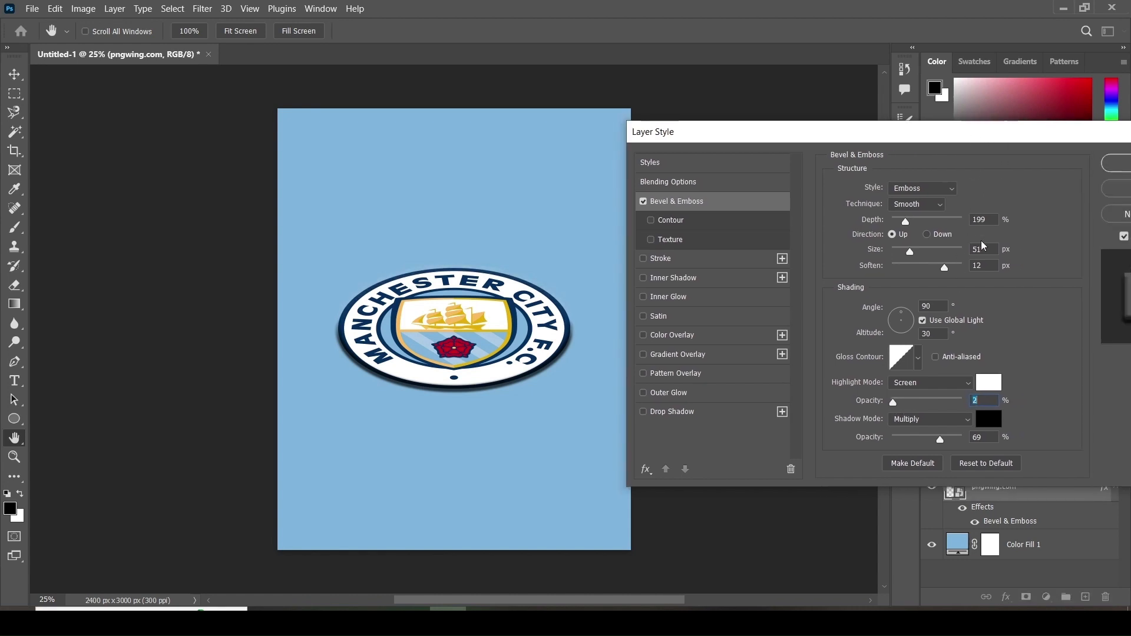
{"action": "left_click_drag", "start_coordinate": [894, 406], "coordinate": [897, 406]}
{"action": "left_click_drag", "start_coordinate": [899, 407], "coordinate": [907, 406]}
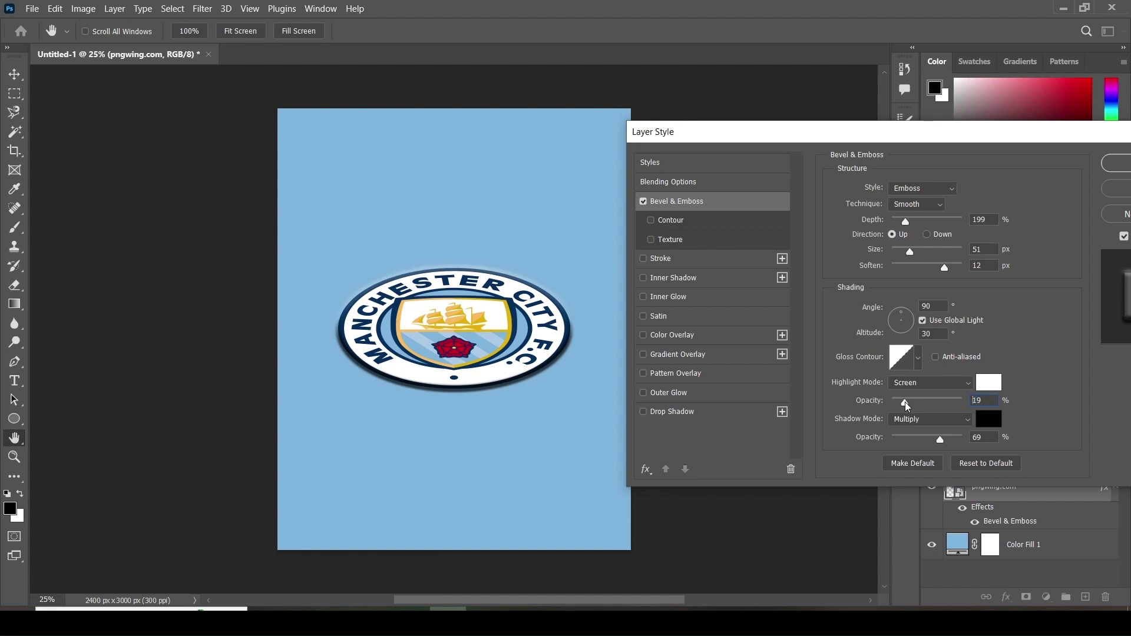
{"action": "left_click", "coordinate": [1115, 166]}
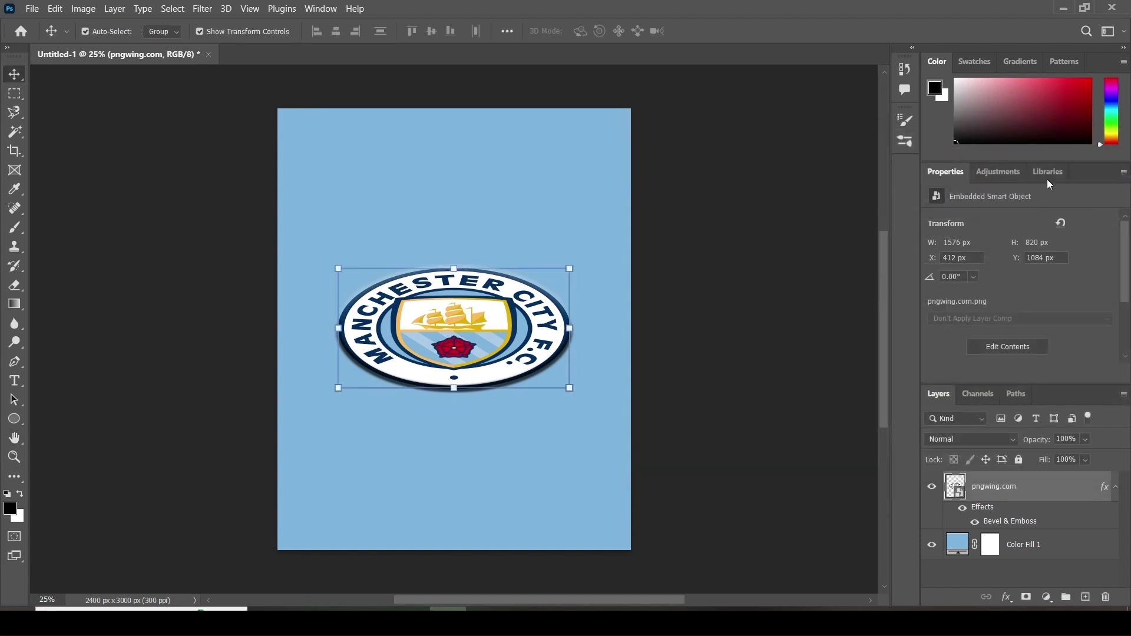
- Place the player cutout pngfind.com-de-bruyne-png-3976098 into the poster as an embedded image
{"action": "left_click", "coordinate": [32, 8]}
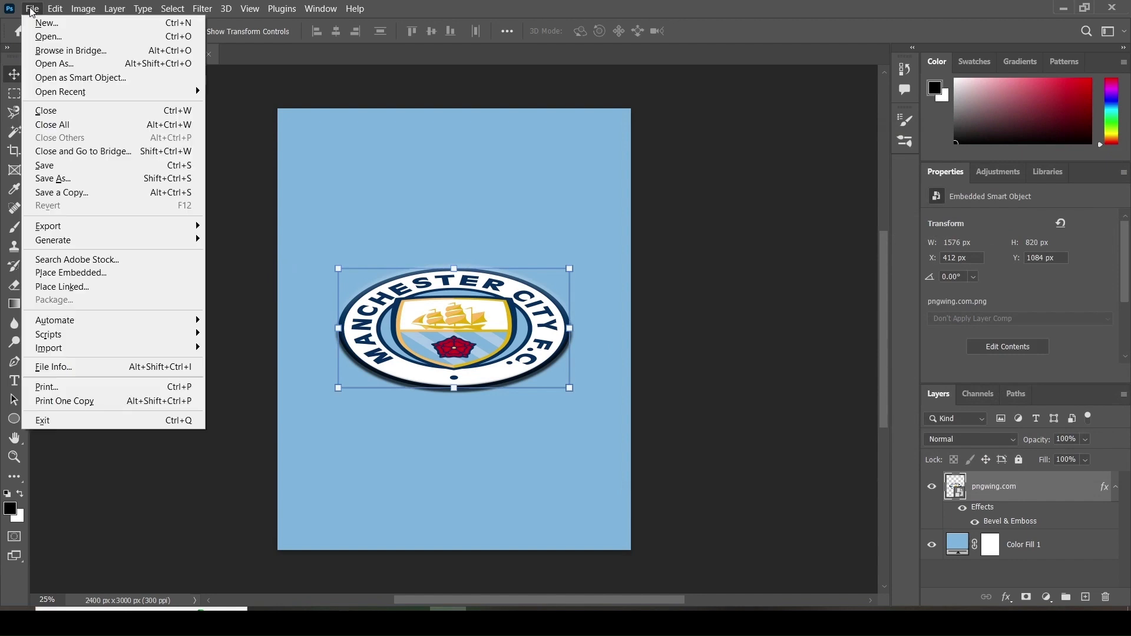
{"action": "left_click", "coordinate": [67, 273]}
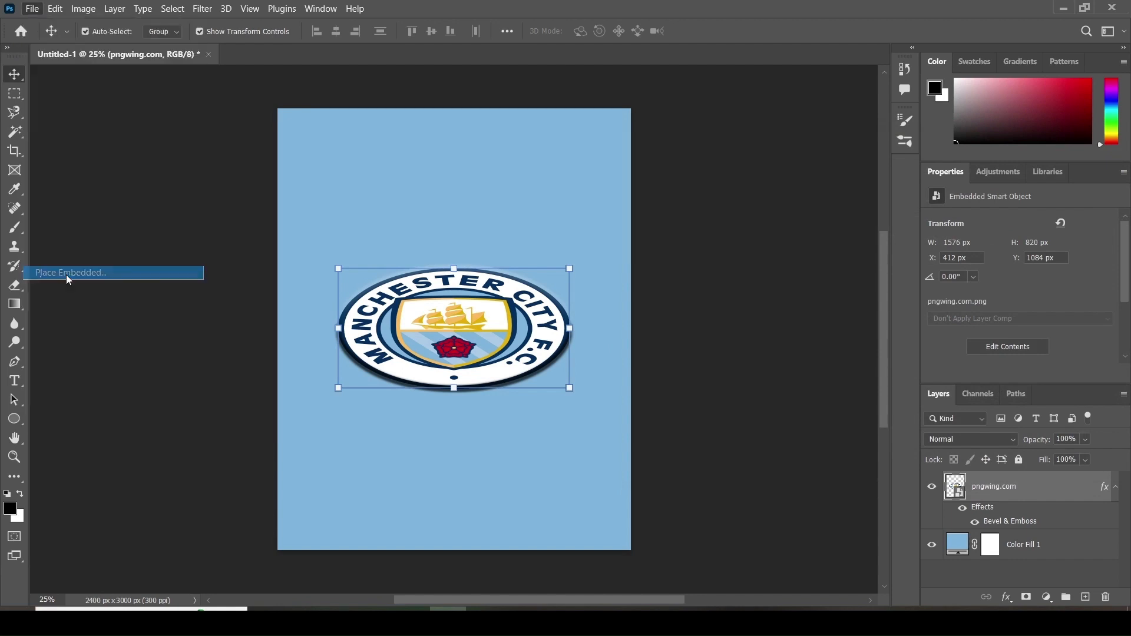
{"action": "double_click", "coordinate": [505, 127]}
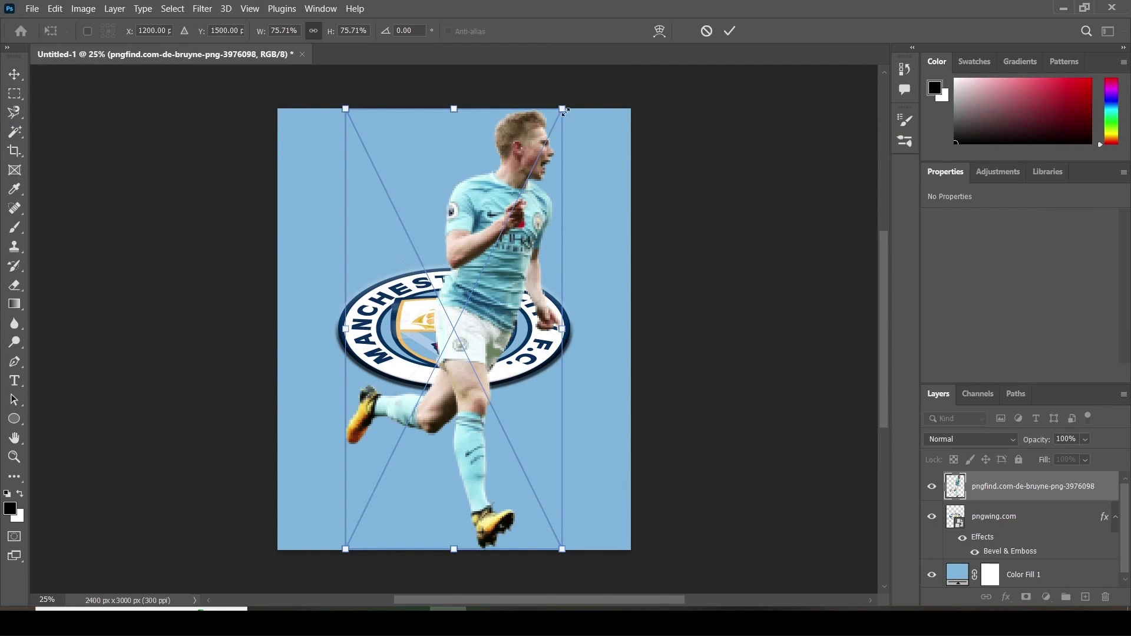
- Scale the player cutout down to about 55% and position it so the player runs through the middle of the crest
{"action": "left_click_drag", "start_coordinate": [565, 111], "coordinate": [504, 252]}
{"action": "left_click_drag", "start_coordinate": [425, 451], "coordinate": [429, 413]}
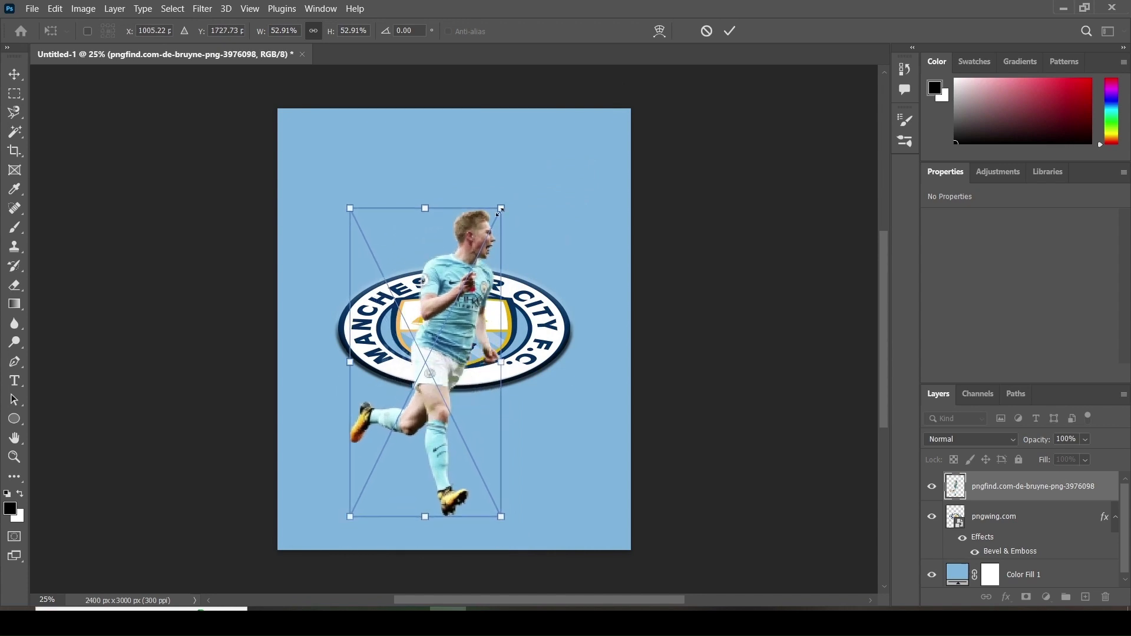
{"action": "mouse_move", "coordinate": [498, 212]}
{"action": "left_mouse_down"}
{"action": "mouse_move", "coordinate": [475, 263]}
{"action": "mouse_move", "coordinate": [521, 203]}
{"action": "mouse_move", "coordinate": [507, 199]}
{"action": "left_mouse_up"}
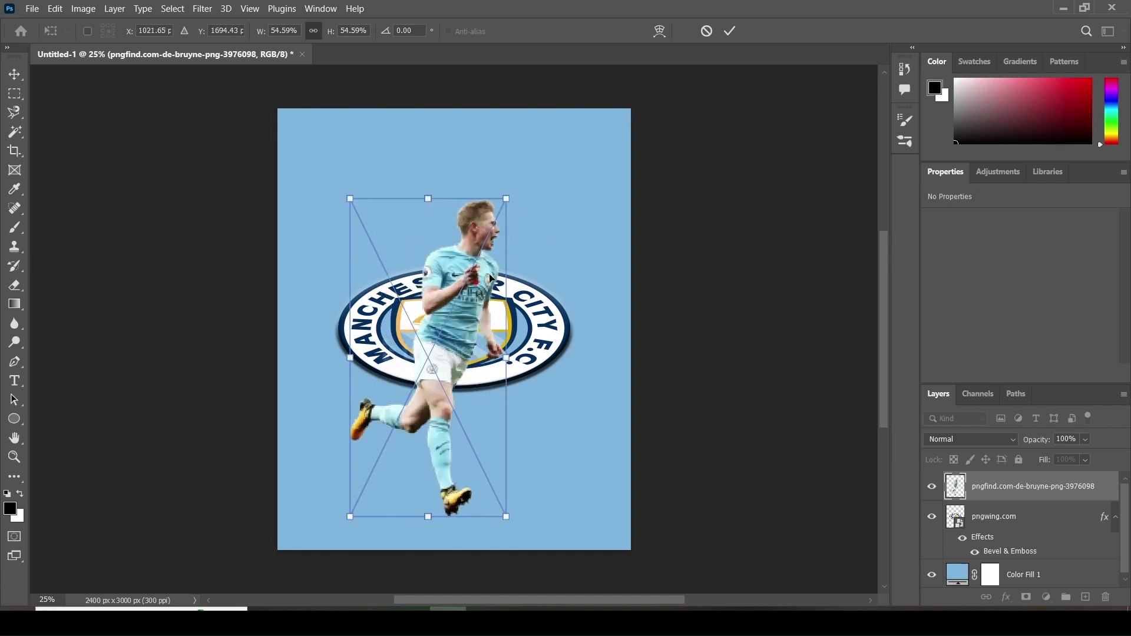
{"action": "left_click_drag", "start_coordinate": [456, 347], "coordinate": [456, 351]}
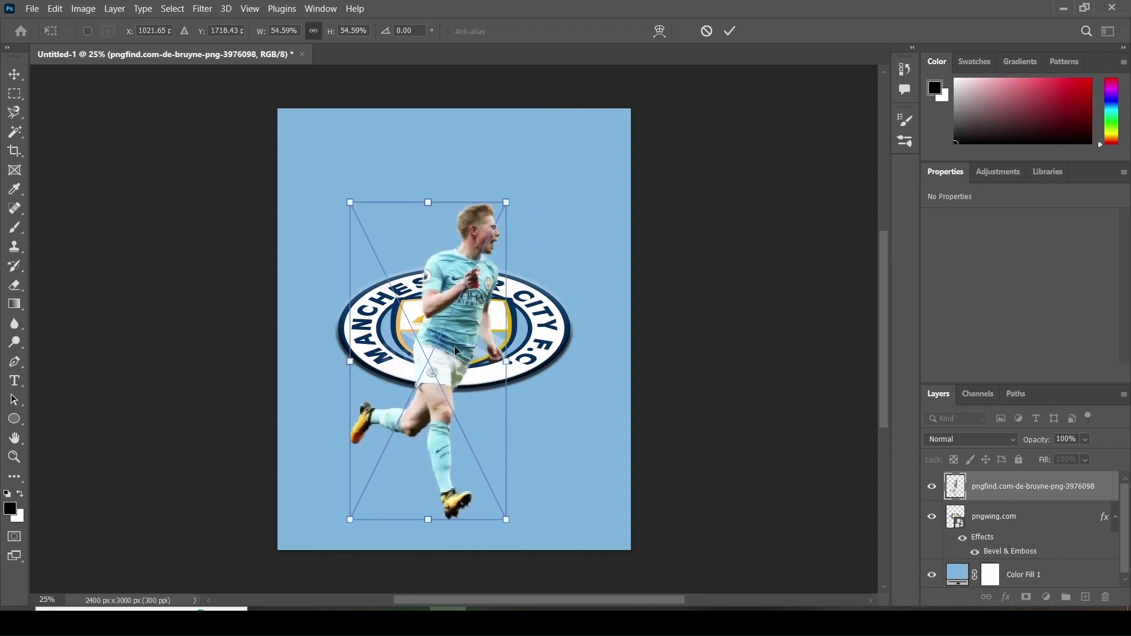
{"action": "left_click", "coordinate": [731, 29]}
{"action": "left_click", "coordinate": [730, 30]}
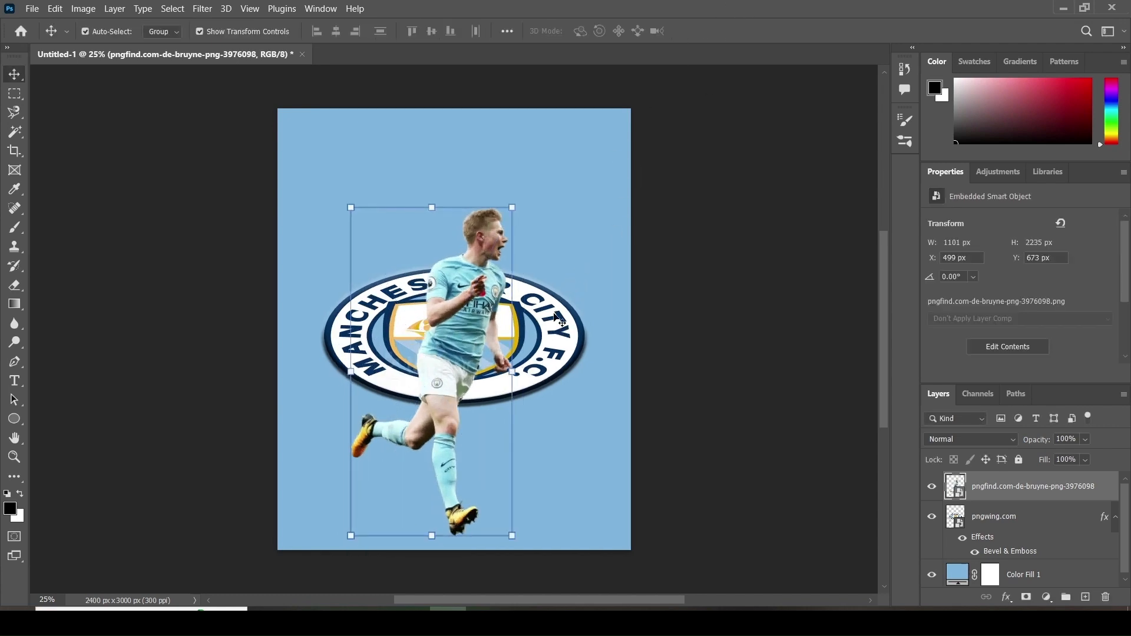
- Flatten the crest by transforming its height to 22.74%, keeping its upper edge in place
{"action": "left_click", "coordinate": [558, 319]}
{"action": "key", "text": "ctrl+t"}
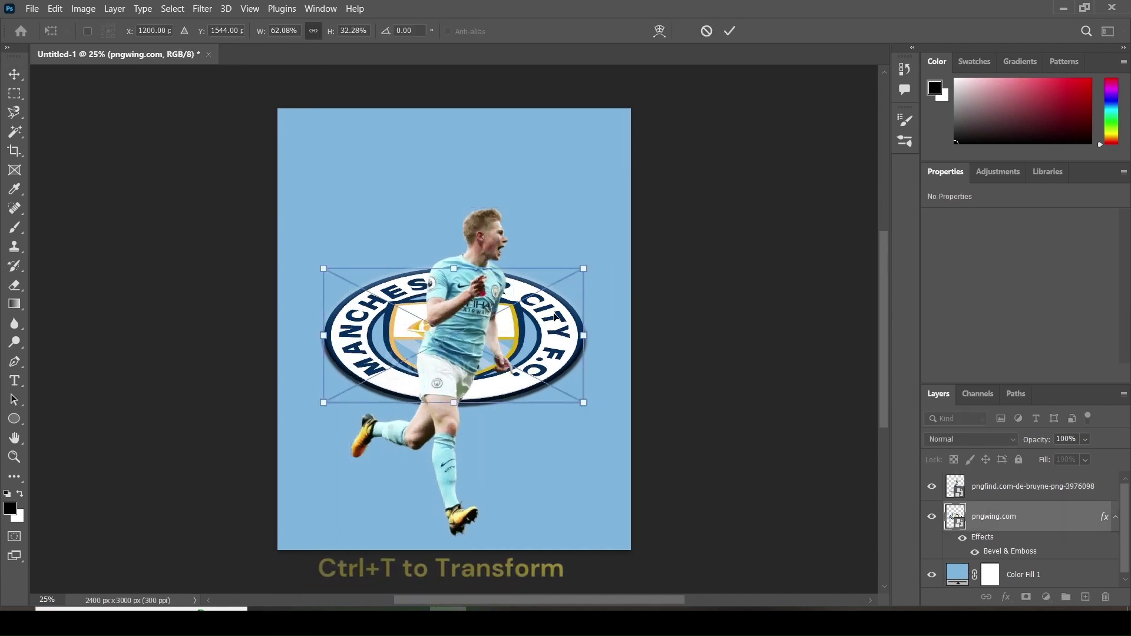
{"action": "right_click", "coordinate": [535, 314]}
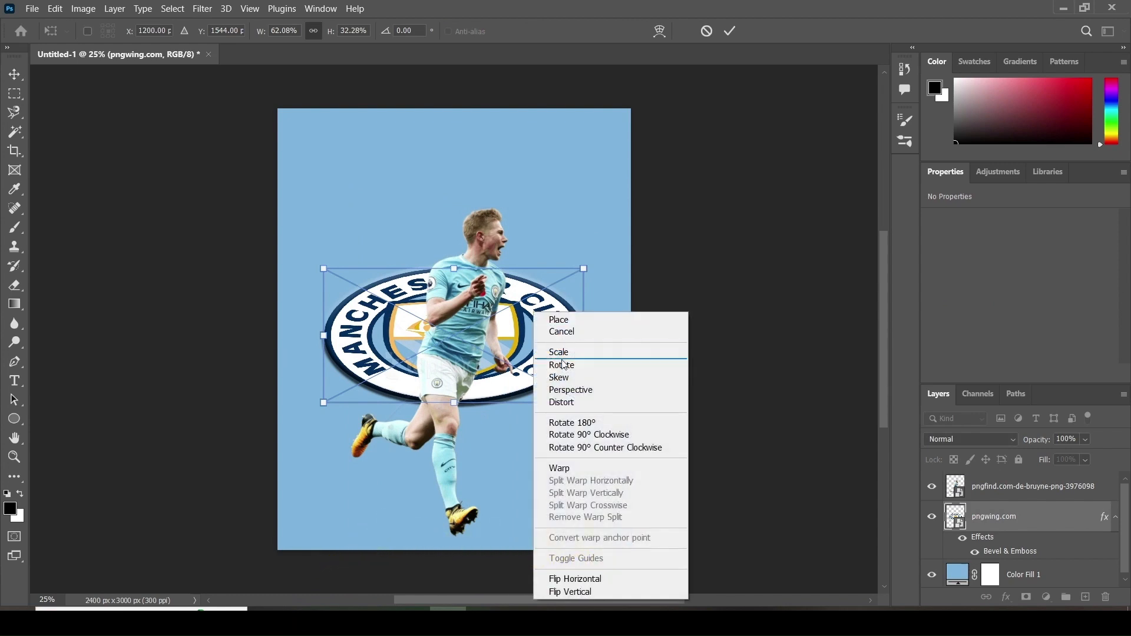
{"action": "left_click", "coordinate": [562, 404]}
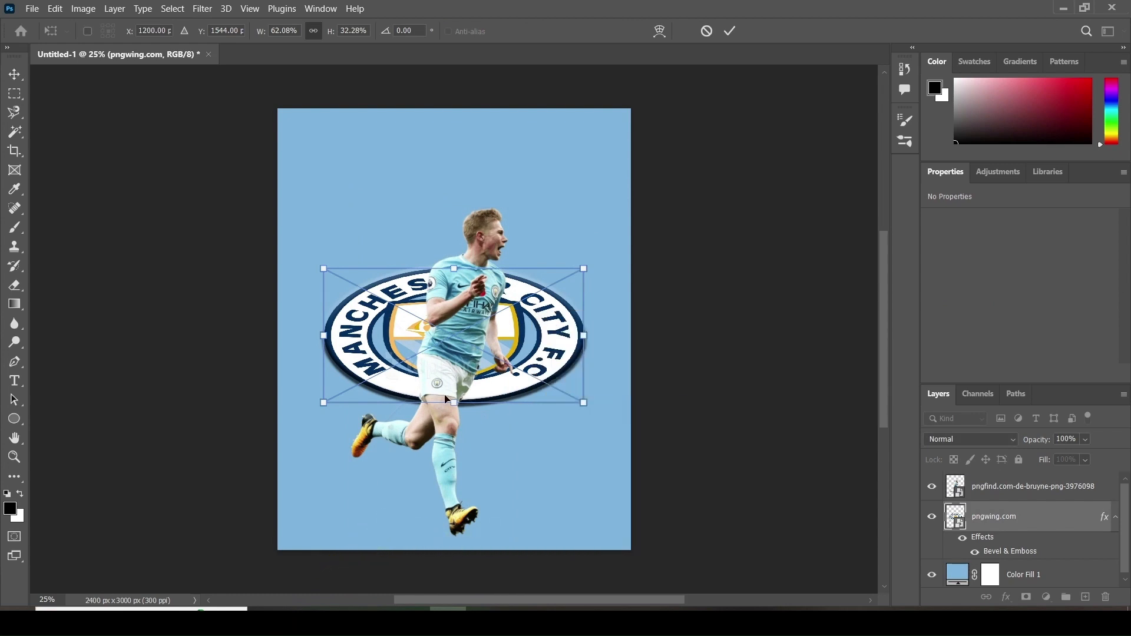
{"action": "left_click_drag", "start_coordinate": [451, 404], "coordinate": [453, 363]}
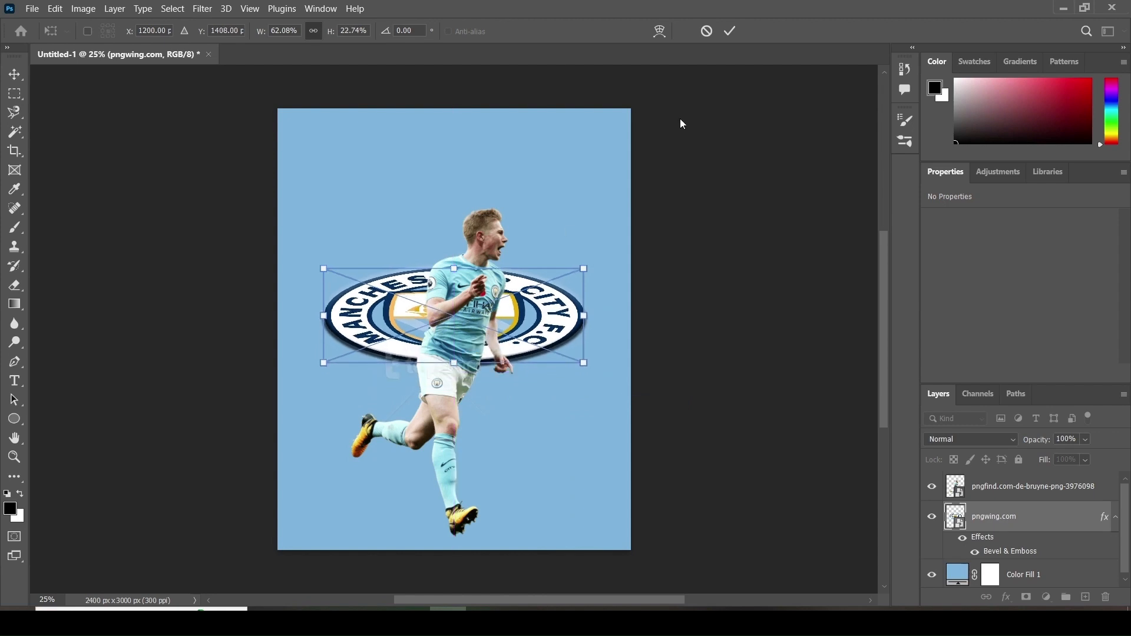
{"action": "left_click", "coordinate": [730, 30]}
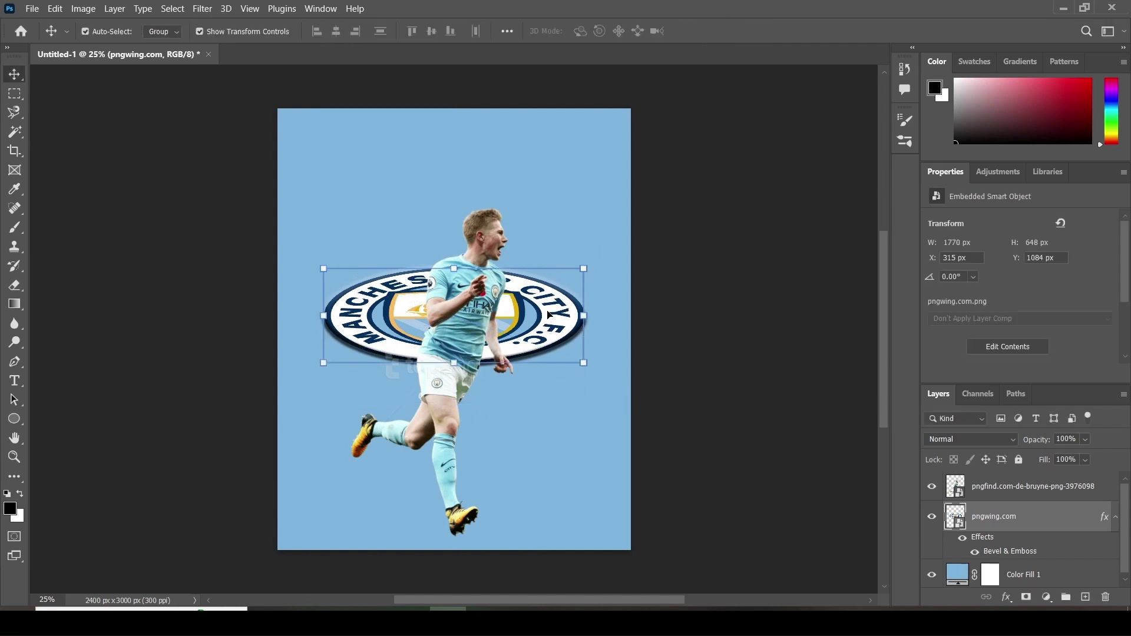
- Rasterize the player layer, and on the crest layer select the white ring and the inner navy ring with the Magic Wand
{"action": "left_click", "coordinate": [998, 495]}
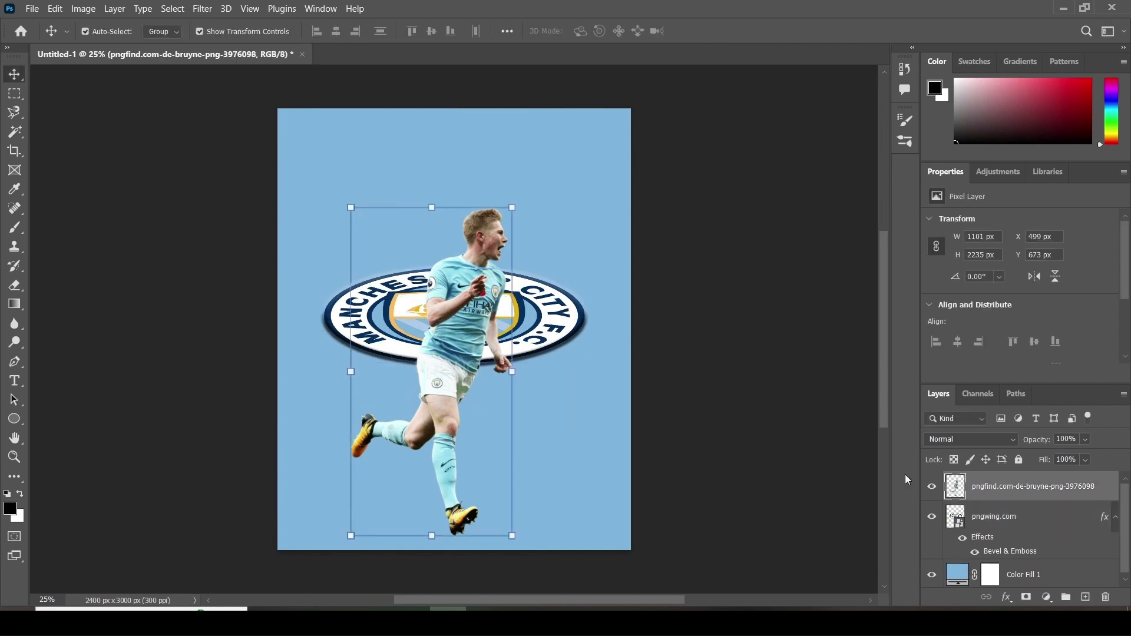
{"action": "left_click", "coordinate": [1005, 523]}
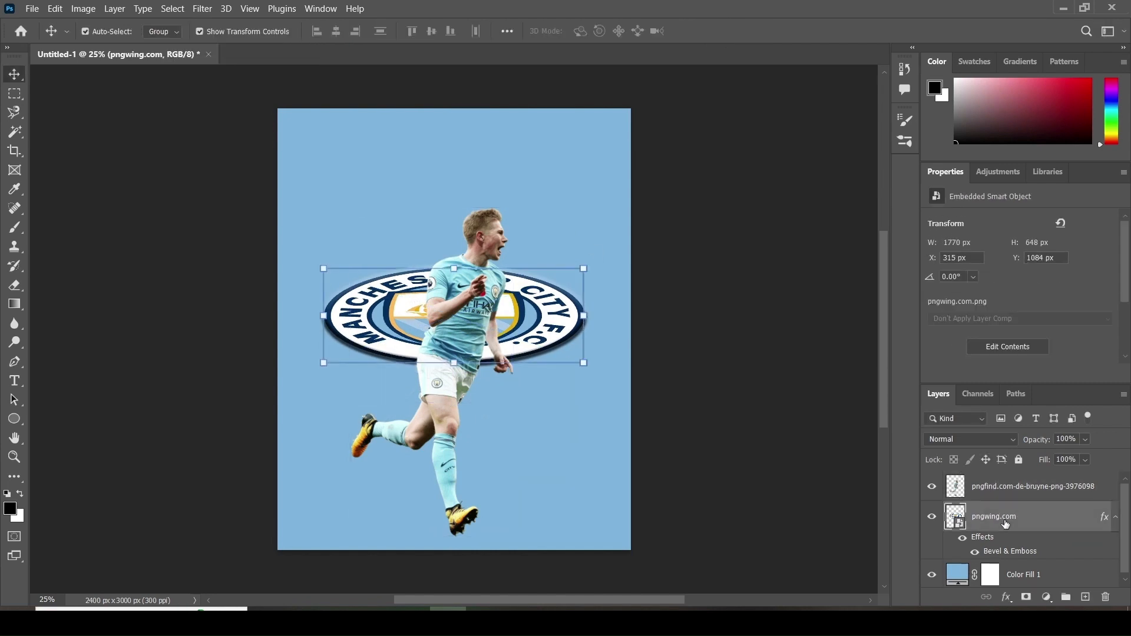
{"action": "left_click", "coordinate": [16, 138]}
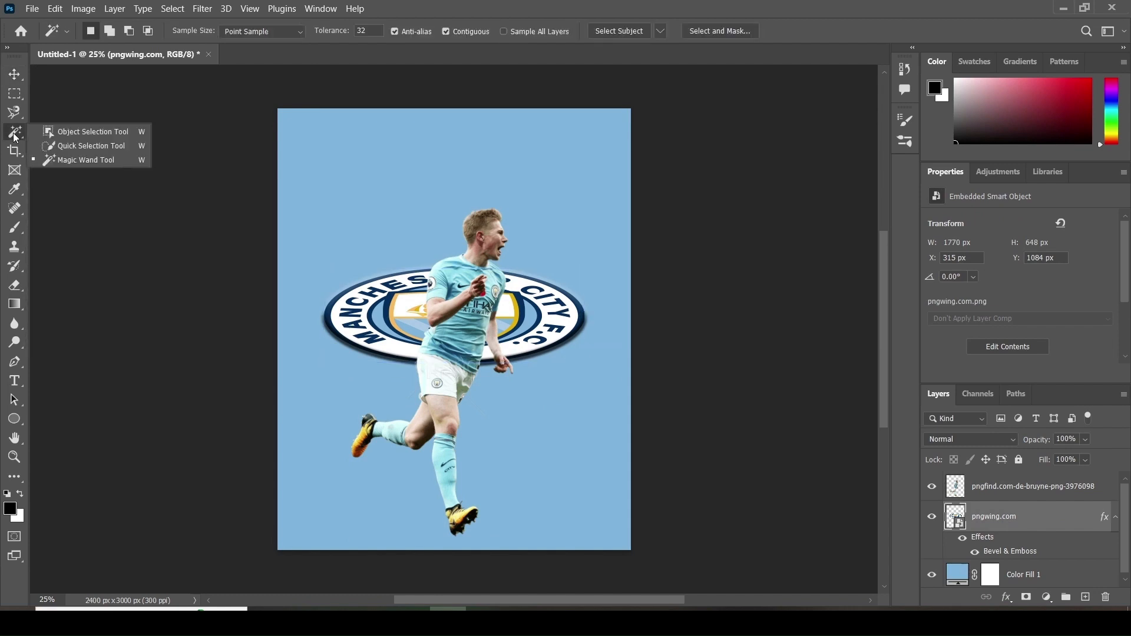
{"action": "left_click", "coordinate": [68, 164]}
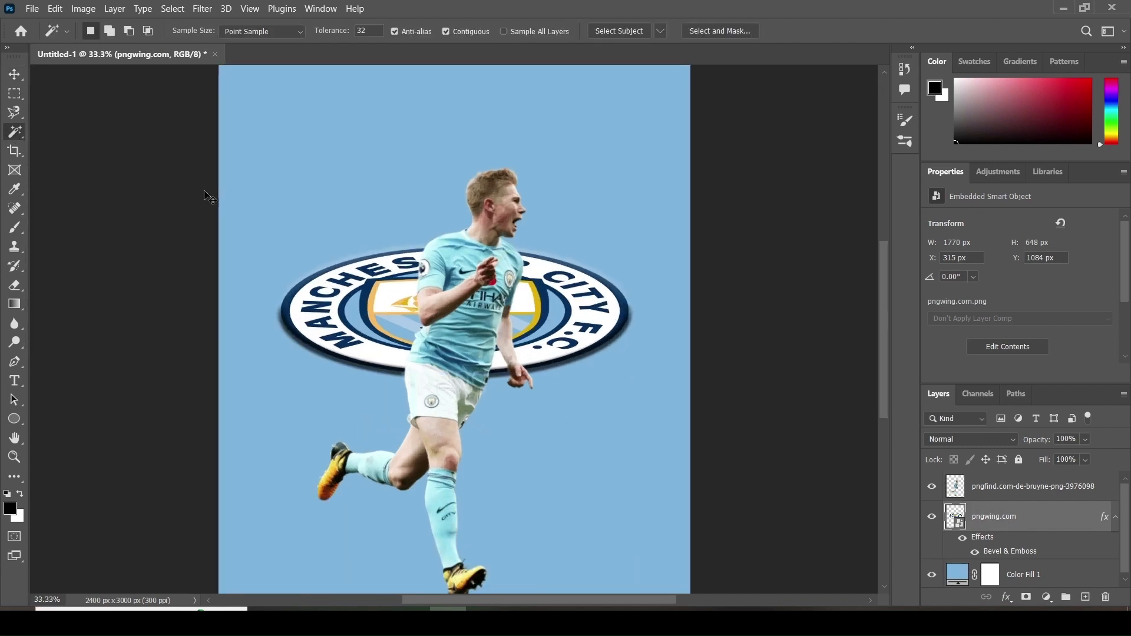
{"action": "key", "text": "ctrl+plus"}
{"action": "key", "text": "ctrl+plus"}
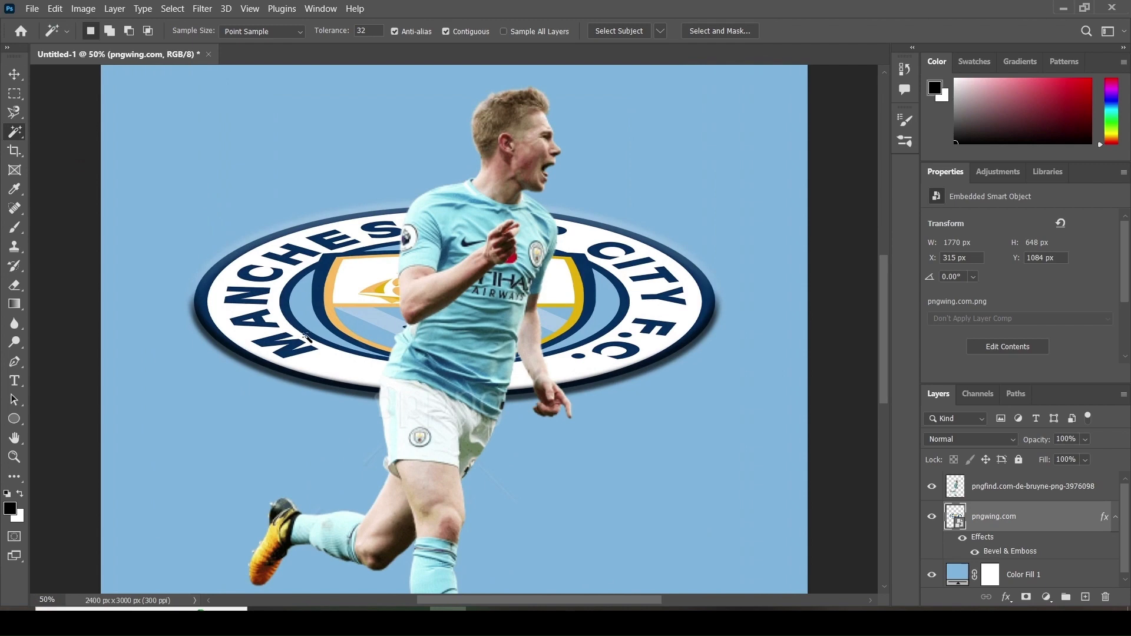
{"action": "left_click", "coordinate": [322, 365], "text": "shift"}
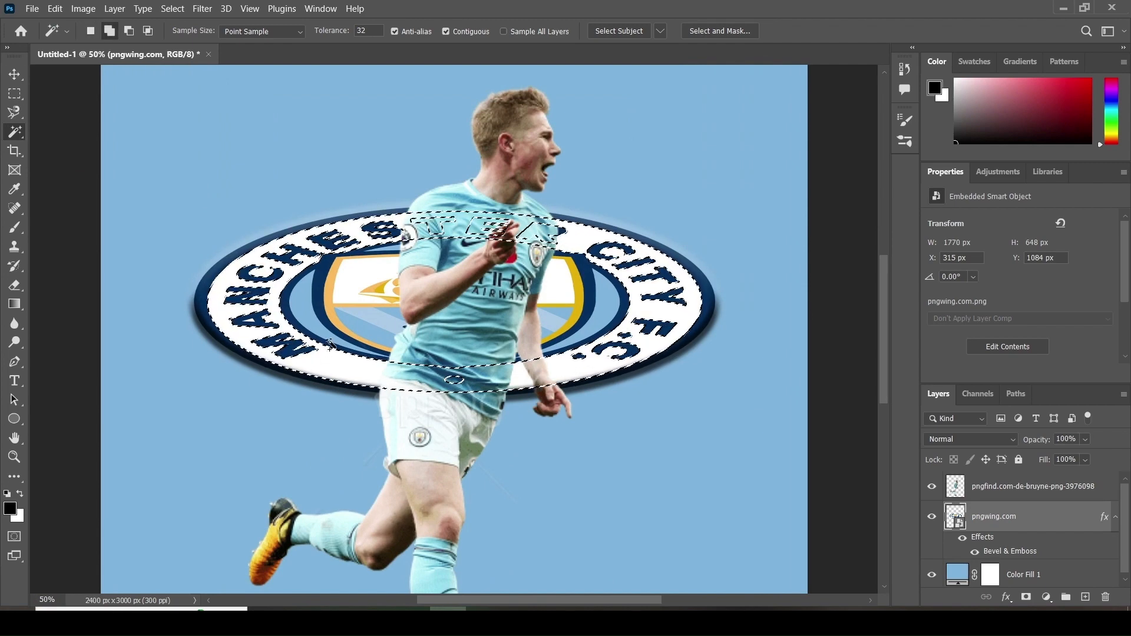
{"action": "left_click", "coordinate": [329, 348], "text": "shift"}
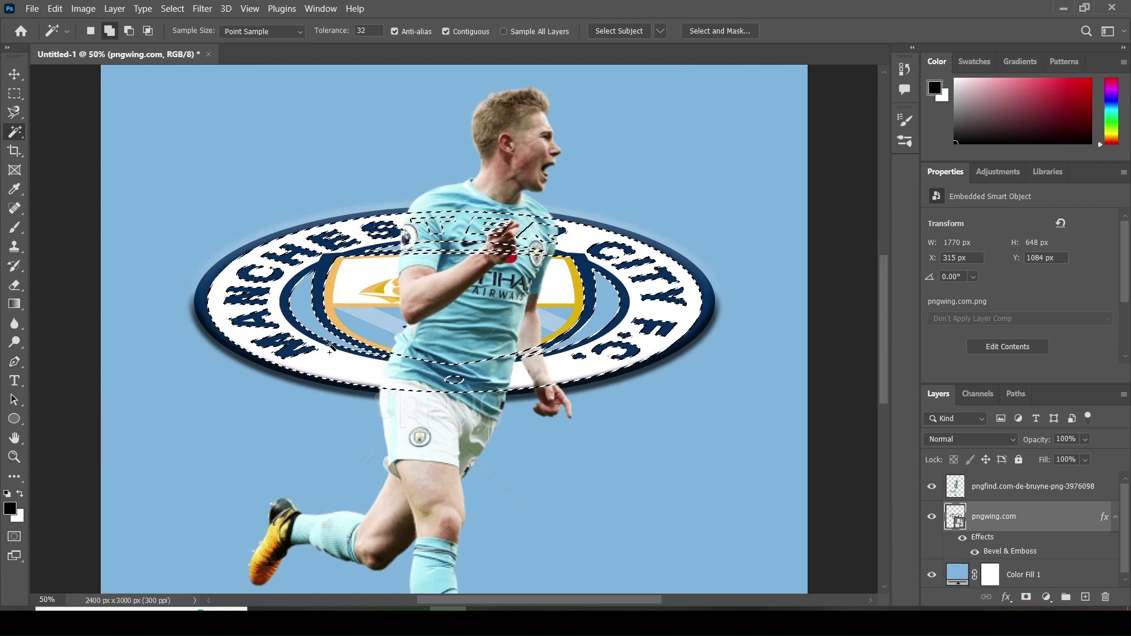
- Extend the crest selection with the outer navy rim and, using the Quick Selection tool, the small navy dot in the lower ring
{"action": "left_click", "coordinate": [460, 384], "text": "alt"}
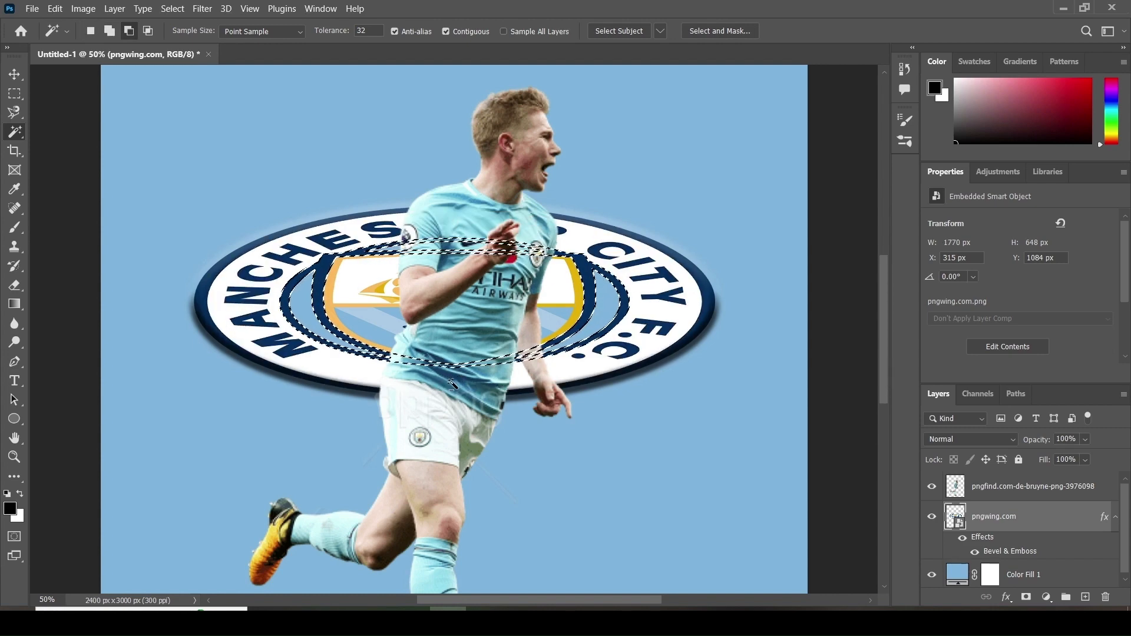
{"action": "key", "text": "ctrl+z"}
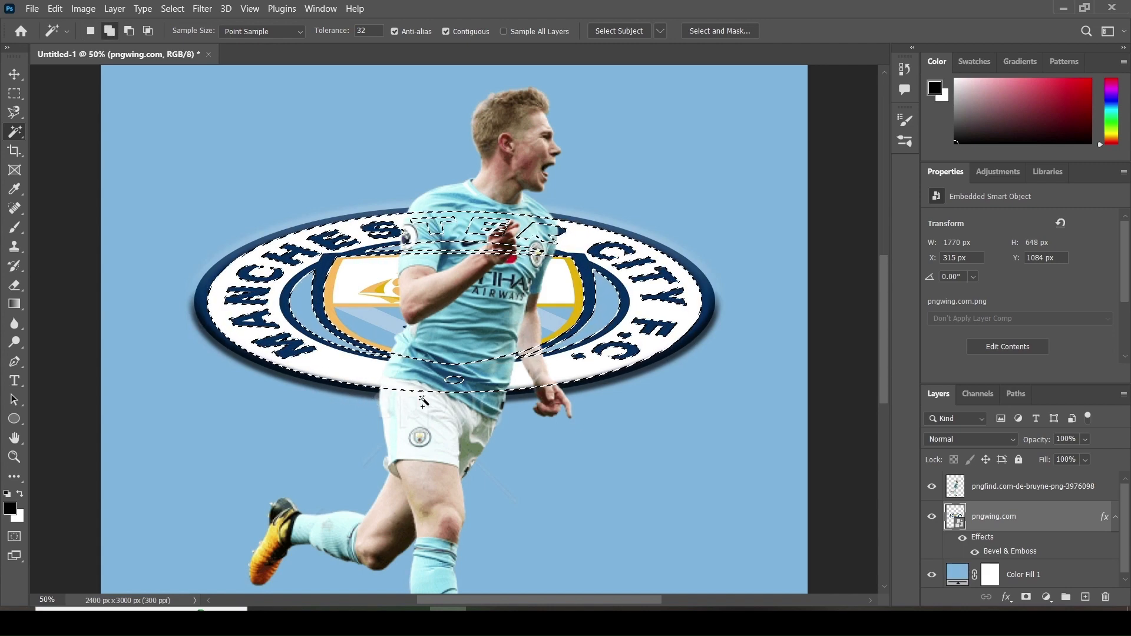
{"action": "left_click", "coordinate": [680, 348], "text": "shift"}
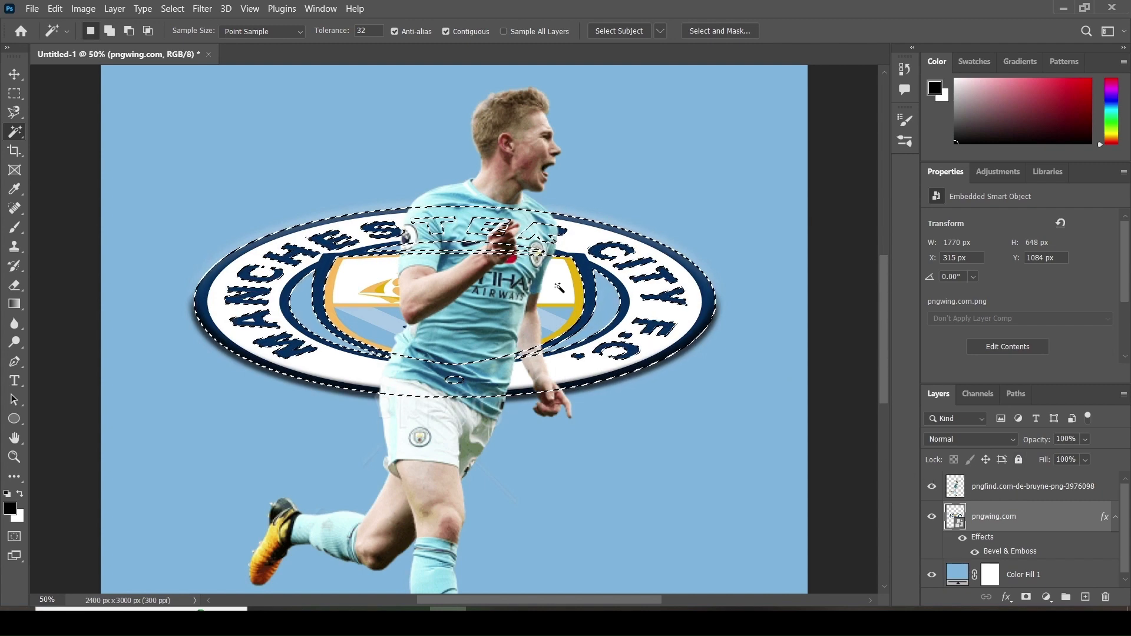
{"action": "right_click", "coordinate": [14, 136]}
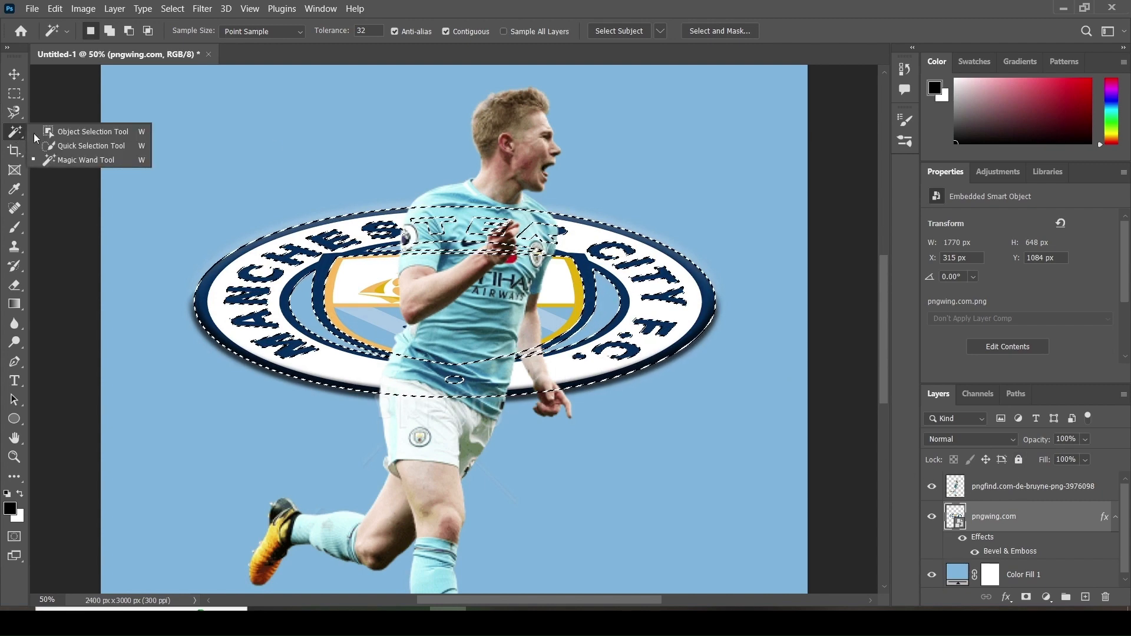
{"action": "left_click", "coordinate": [77, 146]}
{"action": "left_click", "coordinate": [137, 31]}
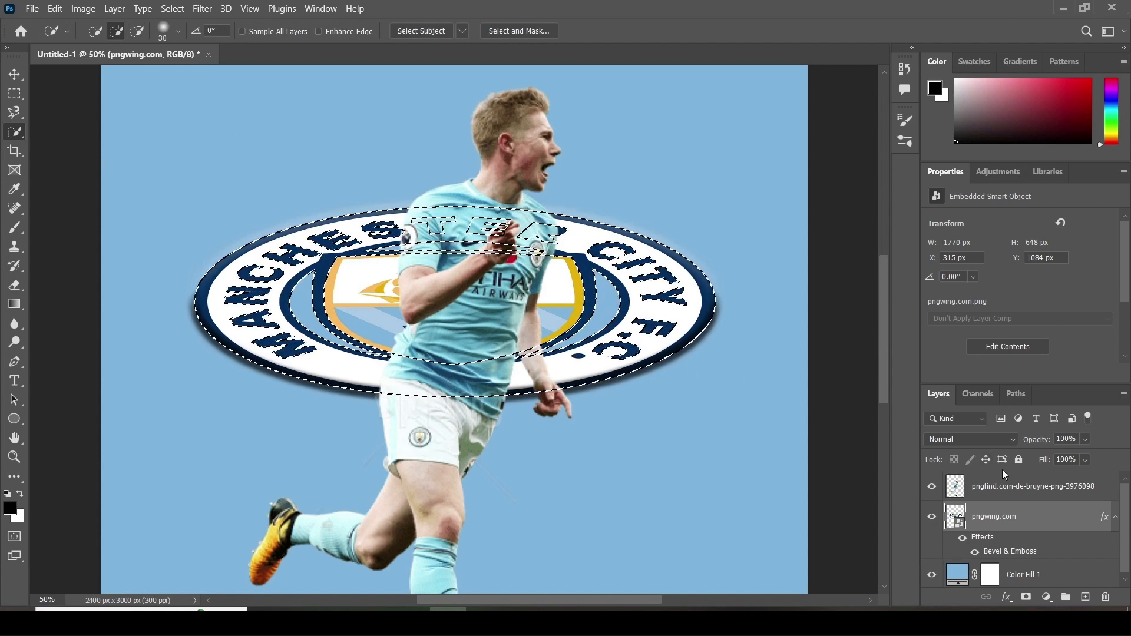
- Erase the player inside the selection along the crest's lower front ring so the ring passes before the body, and deselect
{"action": "left_click", "coordinate": [1003, 494]}
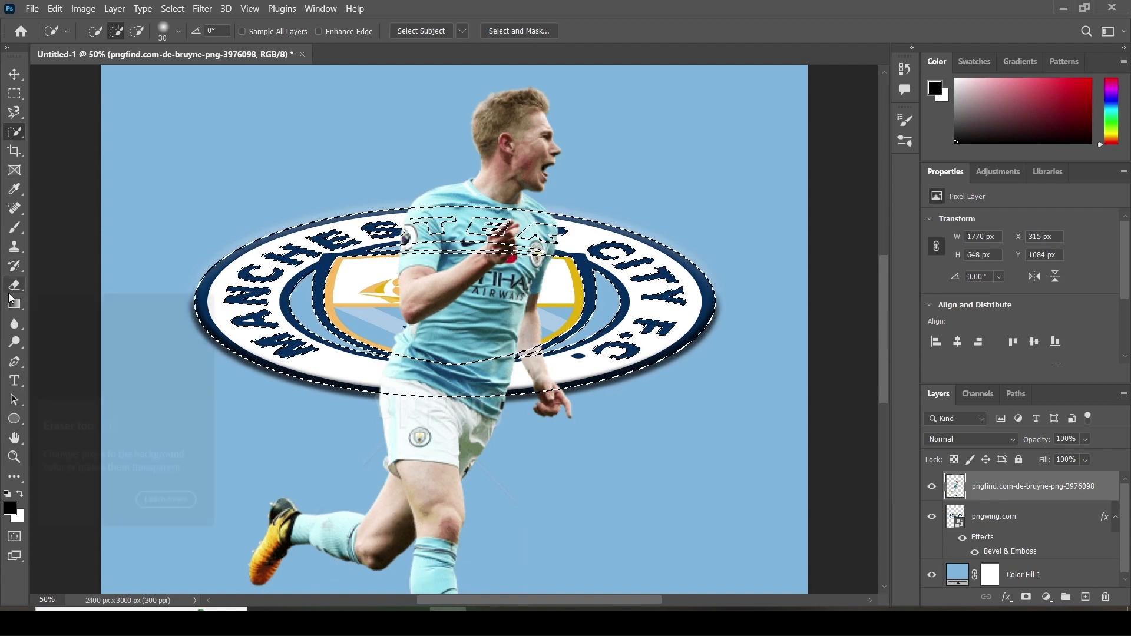
{"action": "left_click", "coordinate": [15, 286]}
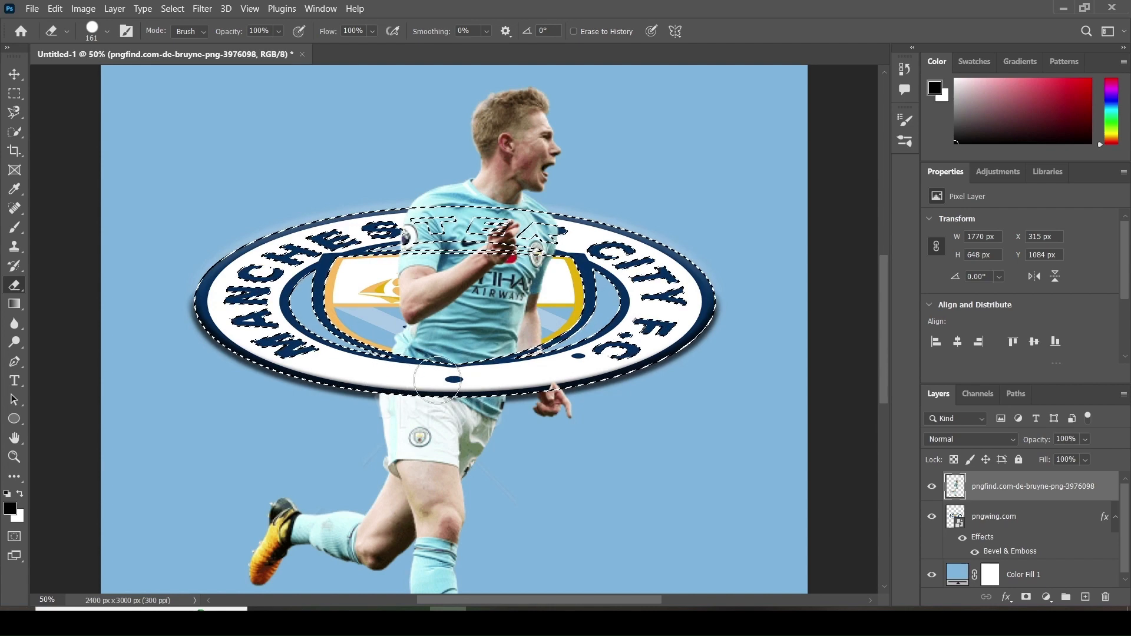
{"action": "left_click", "coordinate": [992, 524]}
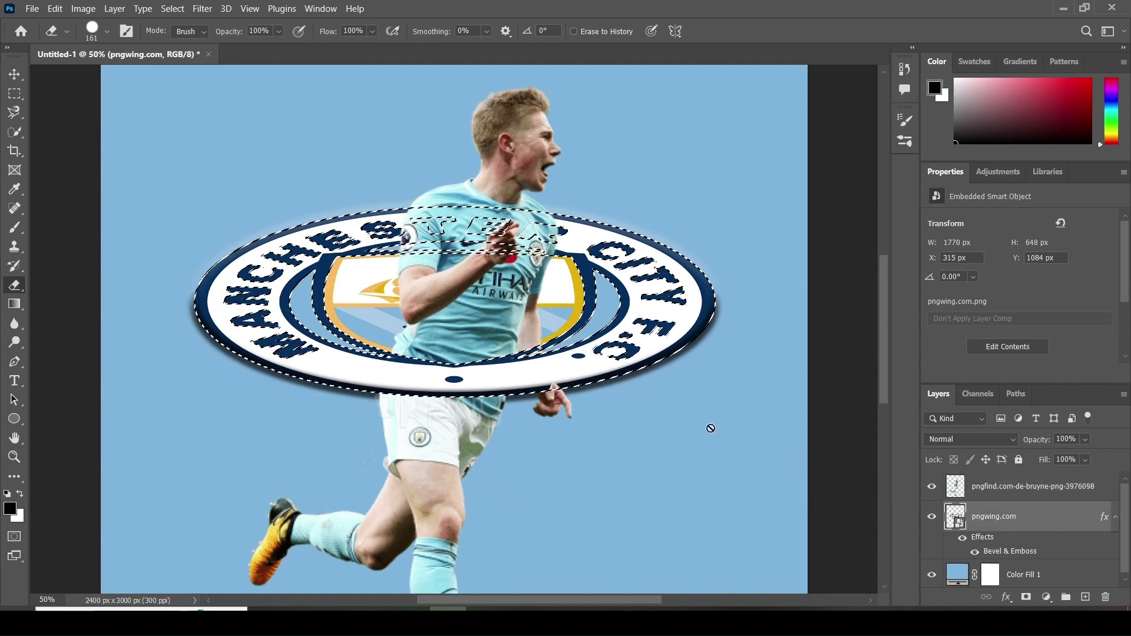
{"action": "key", "text": "ctrl+d"}
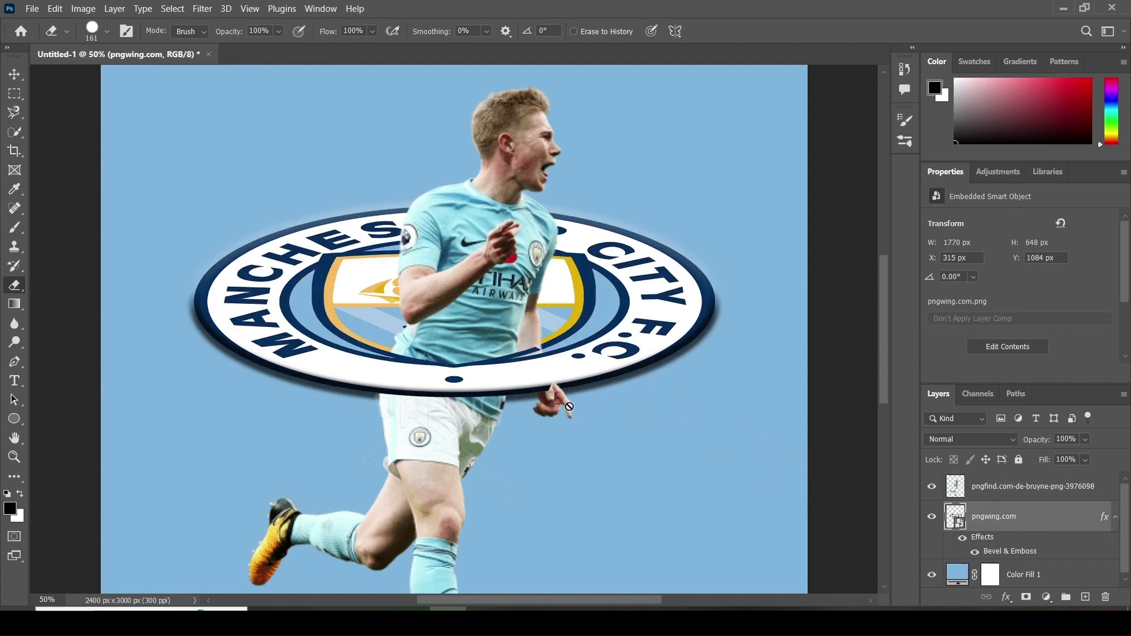
{"action": "key", "text": "v"}
{"action": "left_click", "coordinate": [770, 469]}
- Place the stadium image wp2216109-etihad-stadium-wallpapers into the poster as an embedded image
{"action": "key", "text": "ctrl+plus"}
{"action": "key", "text": "ctrl+minus"}
{"action": "key", "text": "ctrl+minus"}
{"action": "key", "text": "ctrl+minus"}
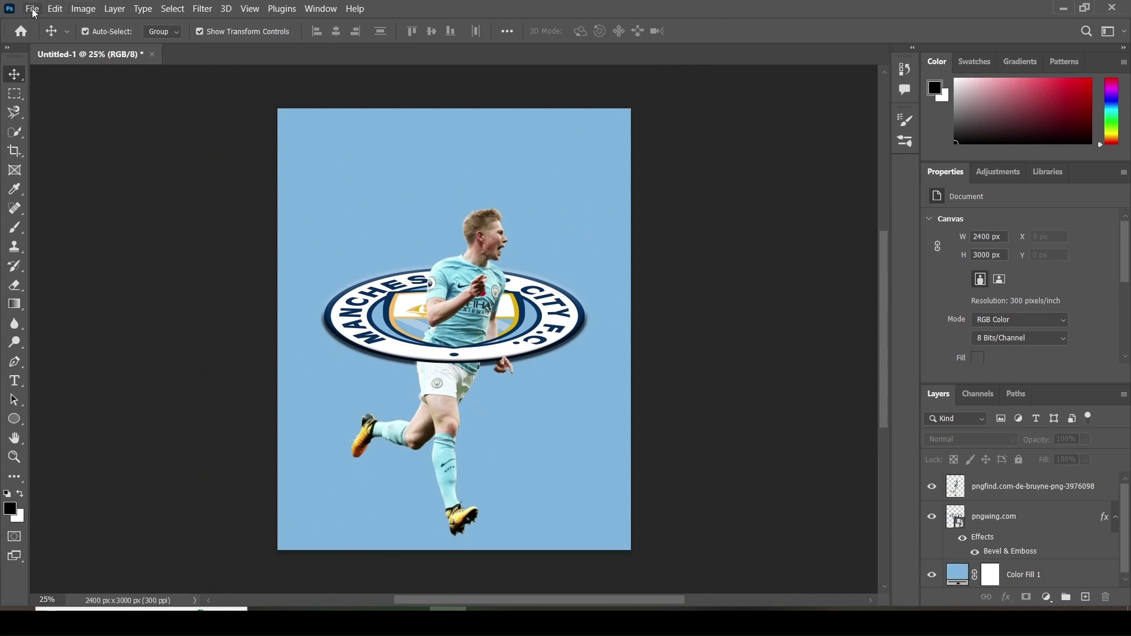
{"action": "left_click", "coordinate": [33, 10]}
{"action": "left_click", "coordinate": [90, 274]}
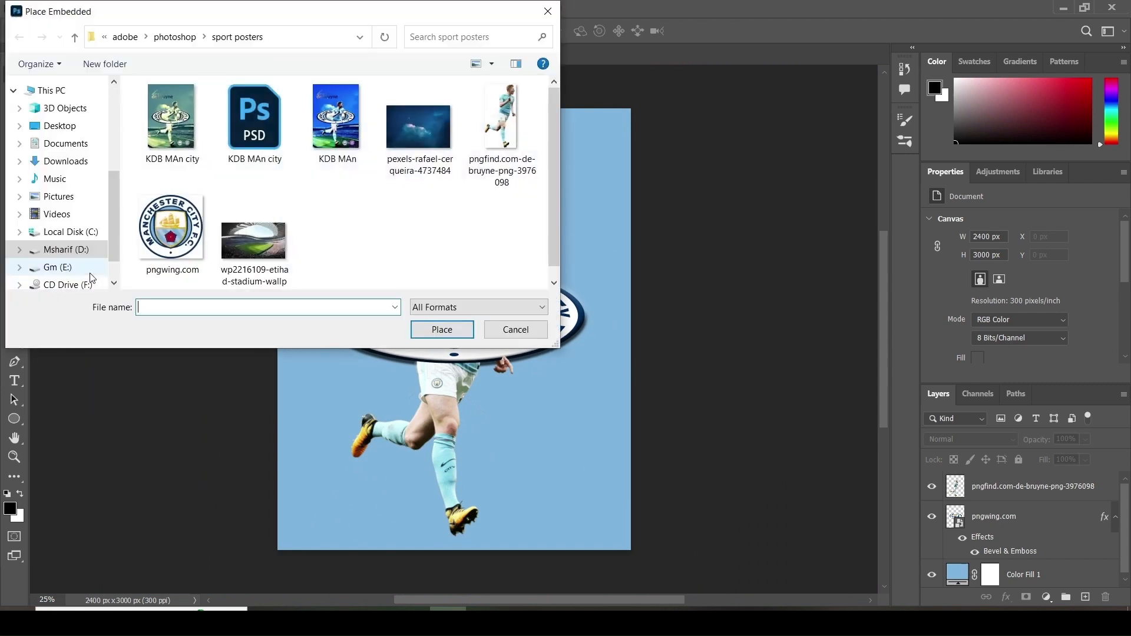
{"action": "double_click", "coordinate": [253, 241]}
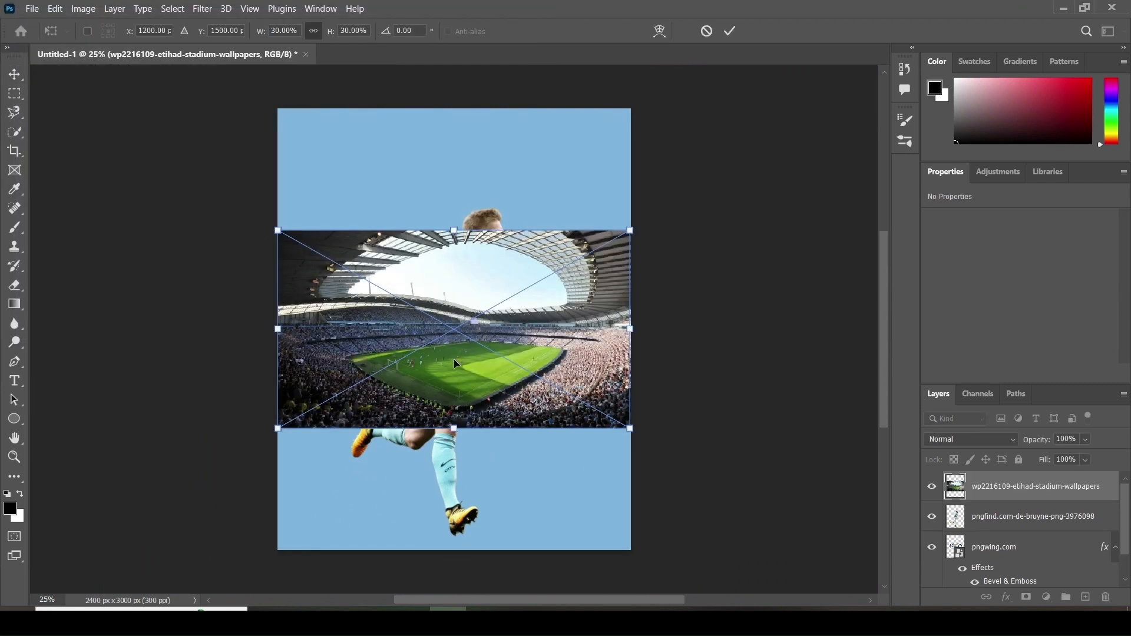
- Enlarge the stadium image to about 58% across the poster's lower part and move its layer directly beneath the crest layer
{"action": "left_click_drag", "start_coordinate": [639, 420], "coordinate": [855, 545]}
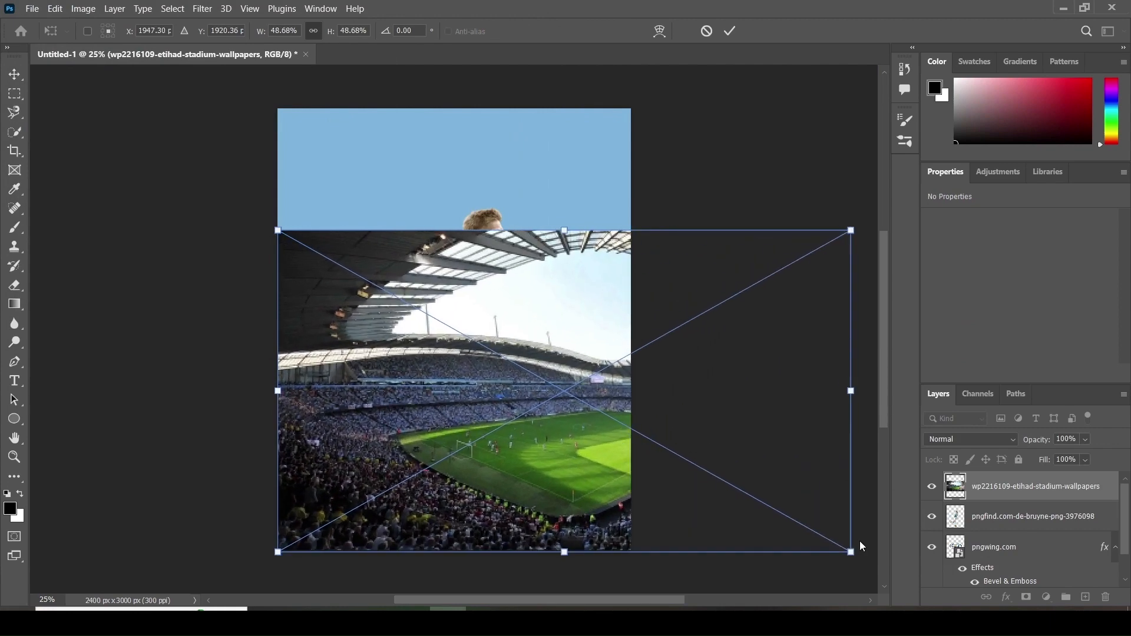
{"action": "left_click_drag", "start_coordinate": [603, 481], "coordinate": [439, 499]}
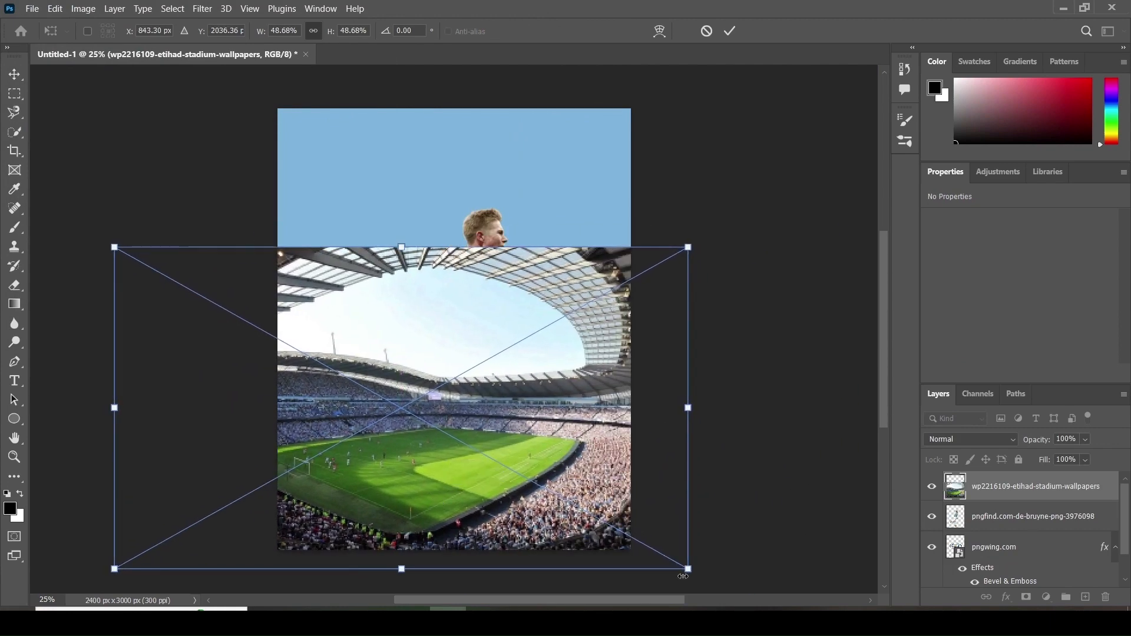
{"action": "left_click_drag", "start_coordinate": [682, 576], "coordinate": [782, 598]}
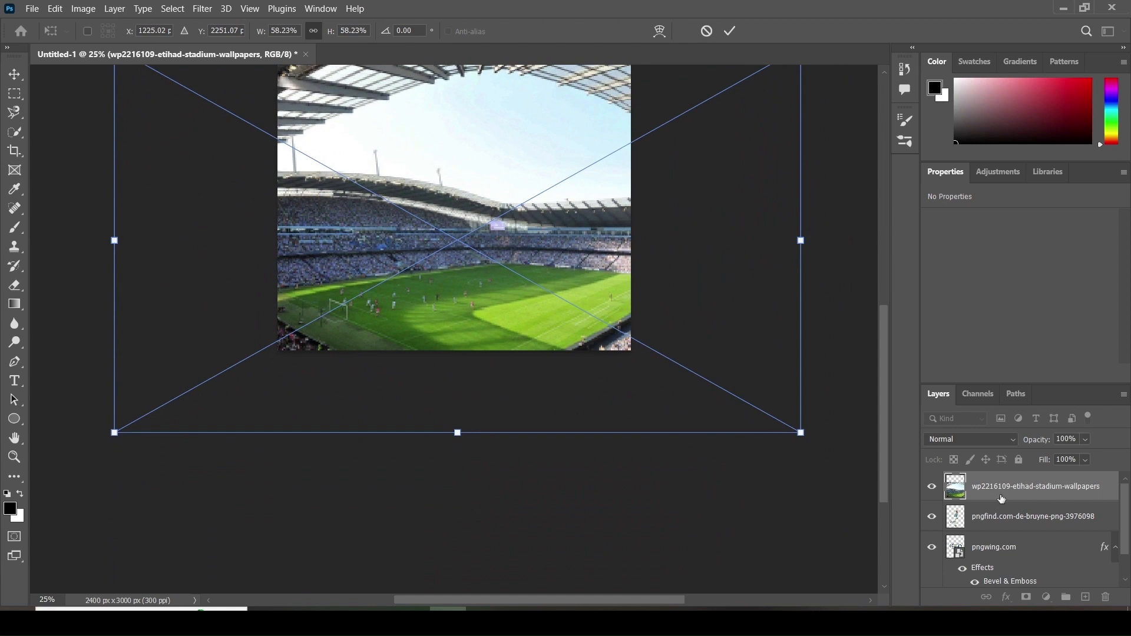
{"action": "left_click_drag", "start_coordinate": [1006, 488], "coordinate": [1015, 582]}
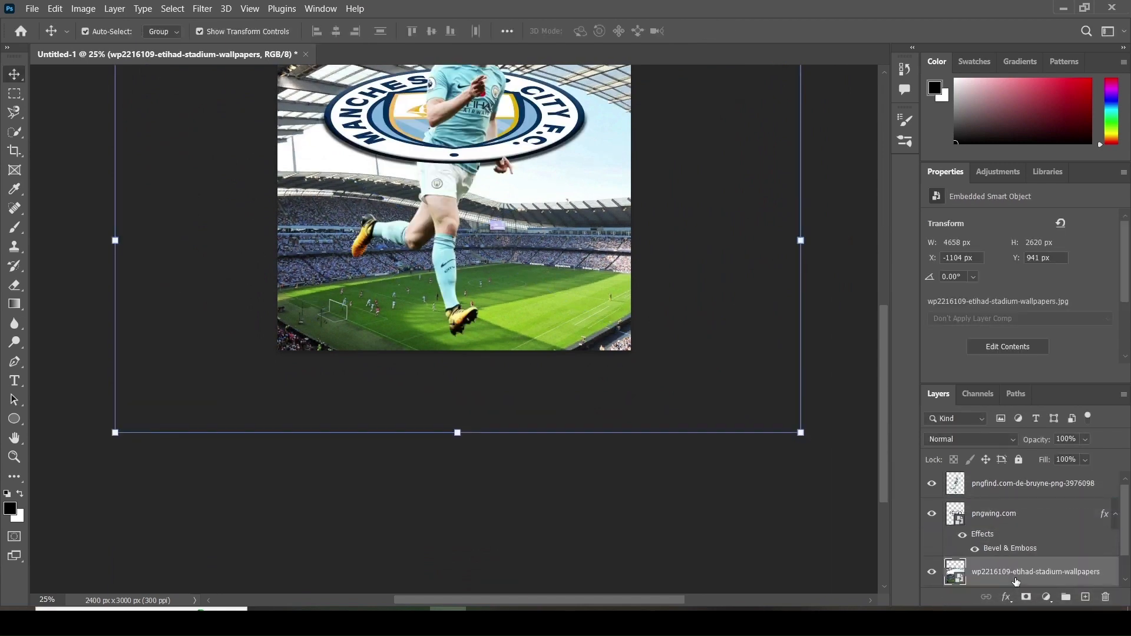
- Flip the stadium image horizontally, scale it to about 59.5%, and shift it sideways so the roof and pitch fill the poster's lower part
{"action": "key", "text": "ctrl+plus"}
{"action": "key", "text": "ctrl+minus"}
{"action": "left_click_drag", "start_coordinate": [886, 361], "coordinate": [879, 306]}
{"action": "right_click", "coordinate": [533, 350]}
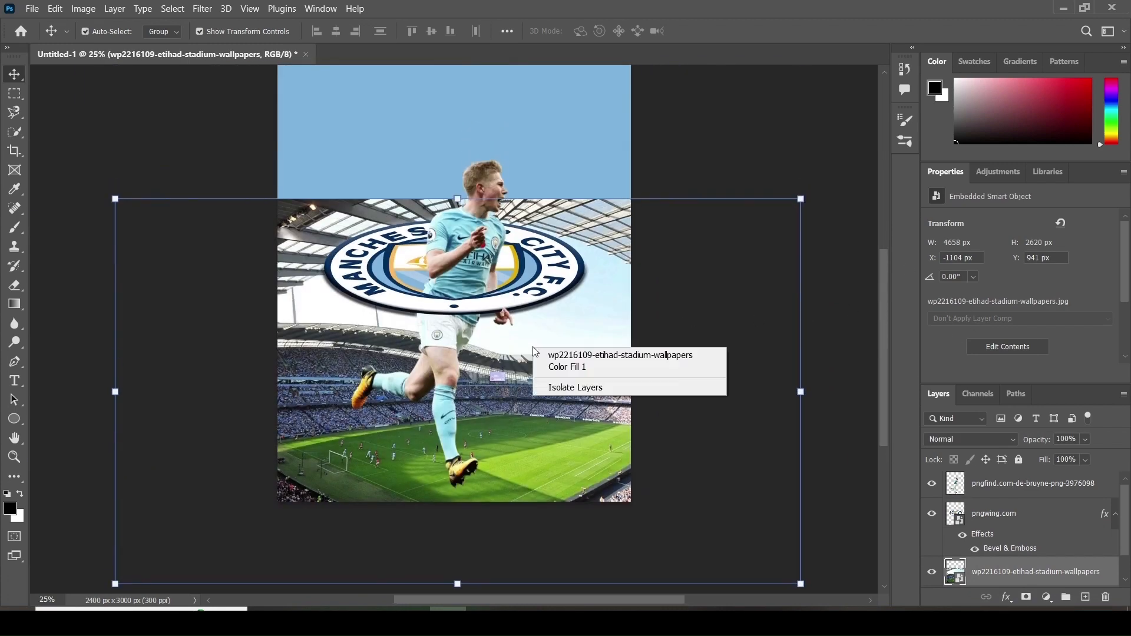
{"action": "key", "text": "Escape"}
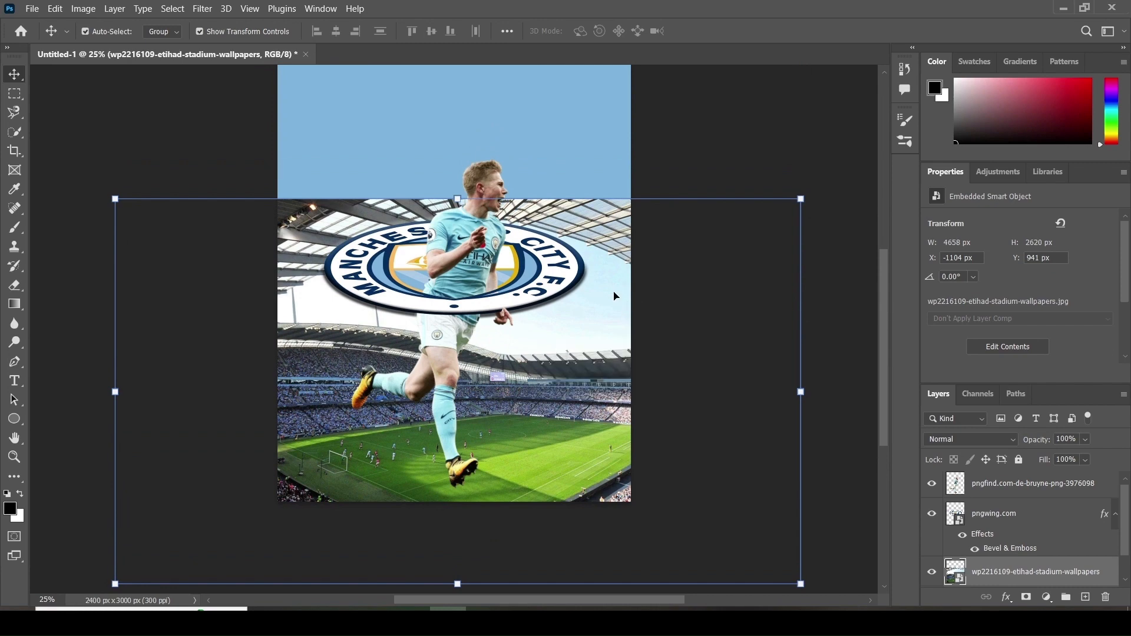
{"action": "key", "text": "ctrl+t"}
{"action": "right_click", "coordinate": [548, 297]}
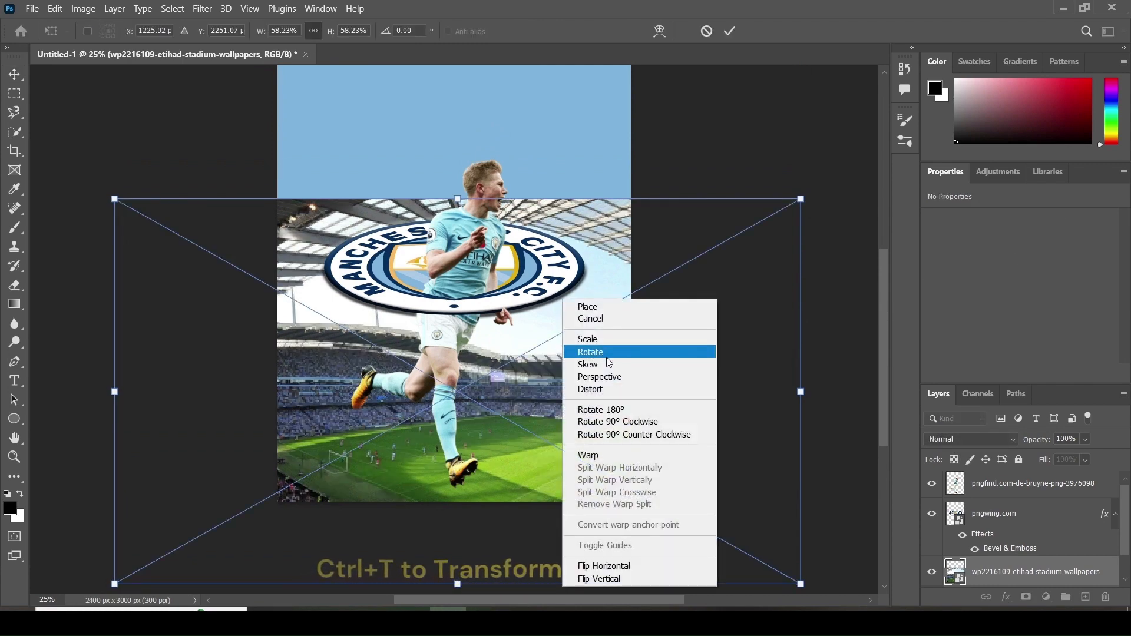
{"action": "left_click", "coordinate": [596, 567]}
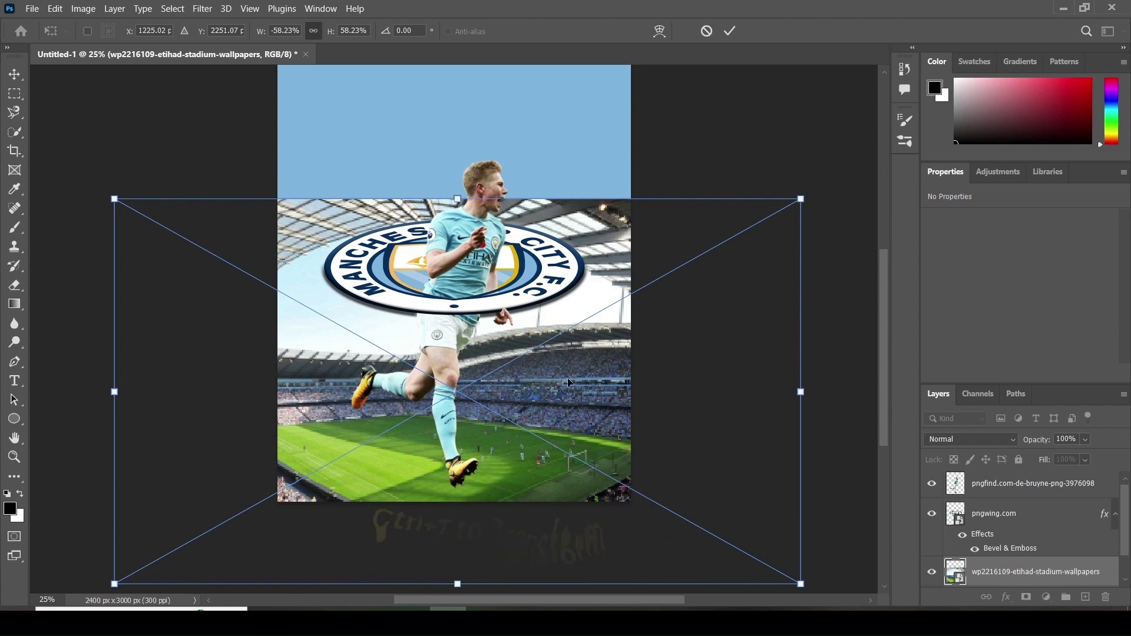
{"action": "left_click_drag", "start_coordinate": [804, 588], "coordinate": [820, 595]}
{"action": "left_click_drag", "start_coordinate": [719, 528], "coordinate": [673, 528]}
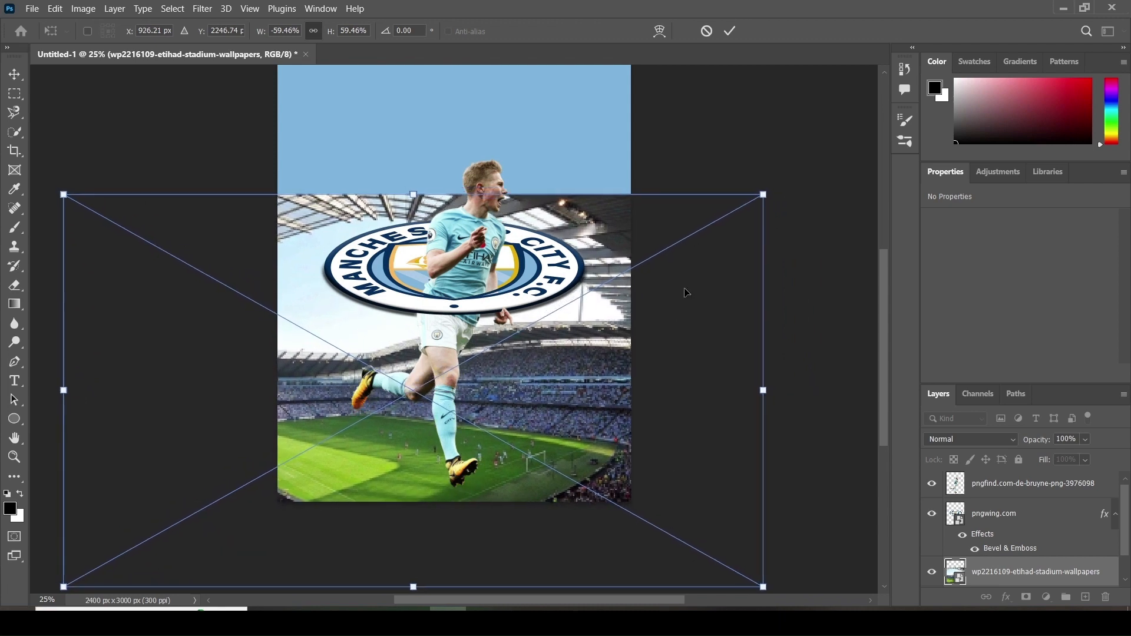
{"action": "left_click", "coordinate": [729, 33]}
- Add a layer mask to the stadium layer and set up a black 511 px brush with its angle at -99°
{"action": "left_click", "coordinate": [1026, 597]}
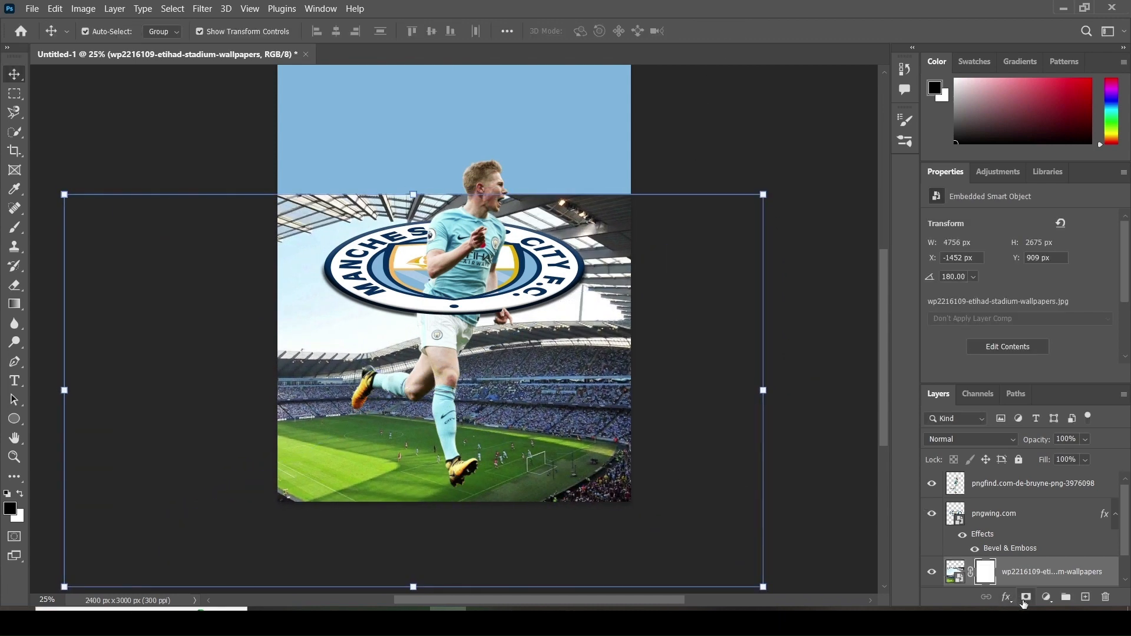
{"action": "left_click", "coordinate": [15, 227]}
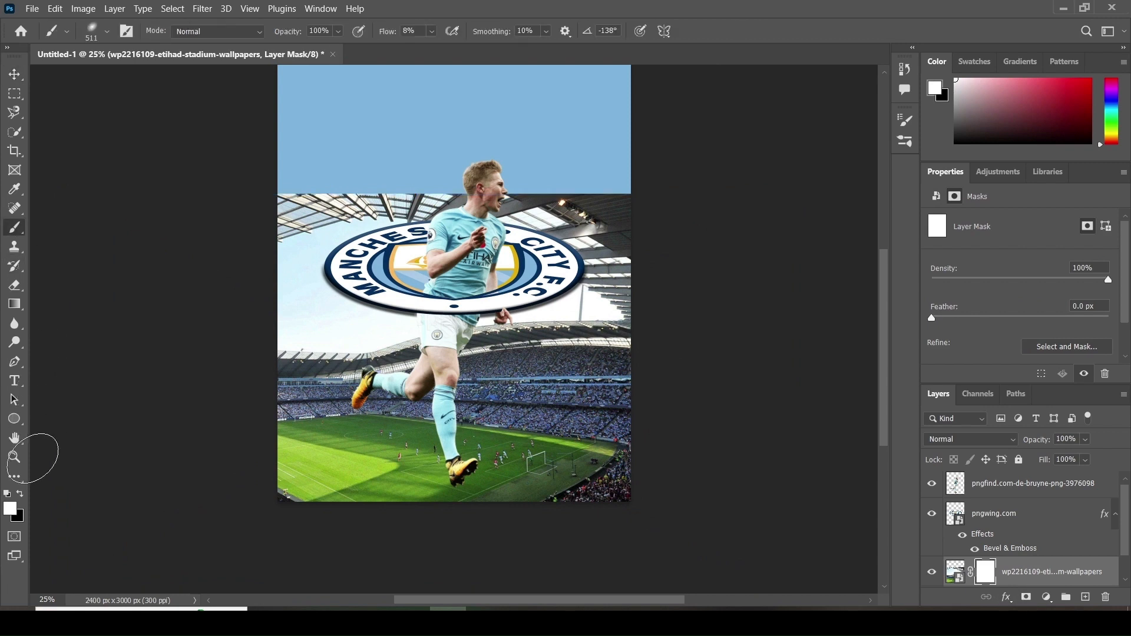
{"action": "left_click", "coordinate": [21, 496]}
{"action": "left_click", "coordinate": [104, 29]}
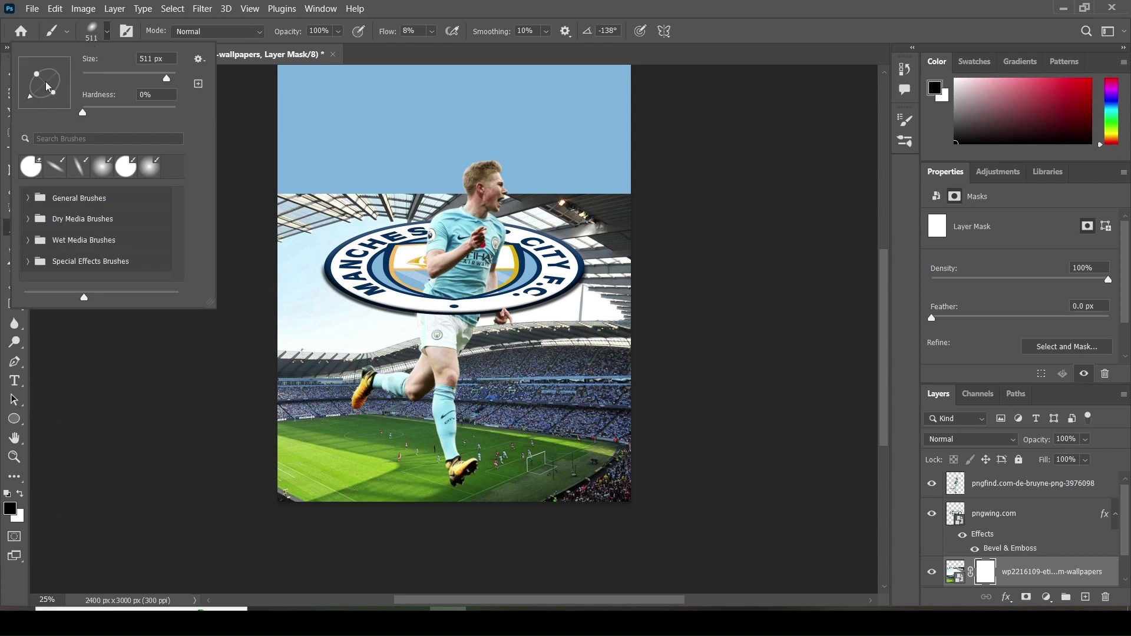
{"action": "mouse_move", "coordinate": [33, 106]}
{"action": "left_mouse_down"}
{"action": "mouse_move", "coordinate": [43, 102]}
{"action": "mouse_move", "coordinate": [29, 83]}
{"action": "mouse_move", "coordinate": [46, 105]}
{"action": "left_mouse_up"}
{"action": "left_click", "coordinate": [108, 33]}
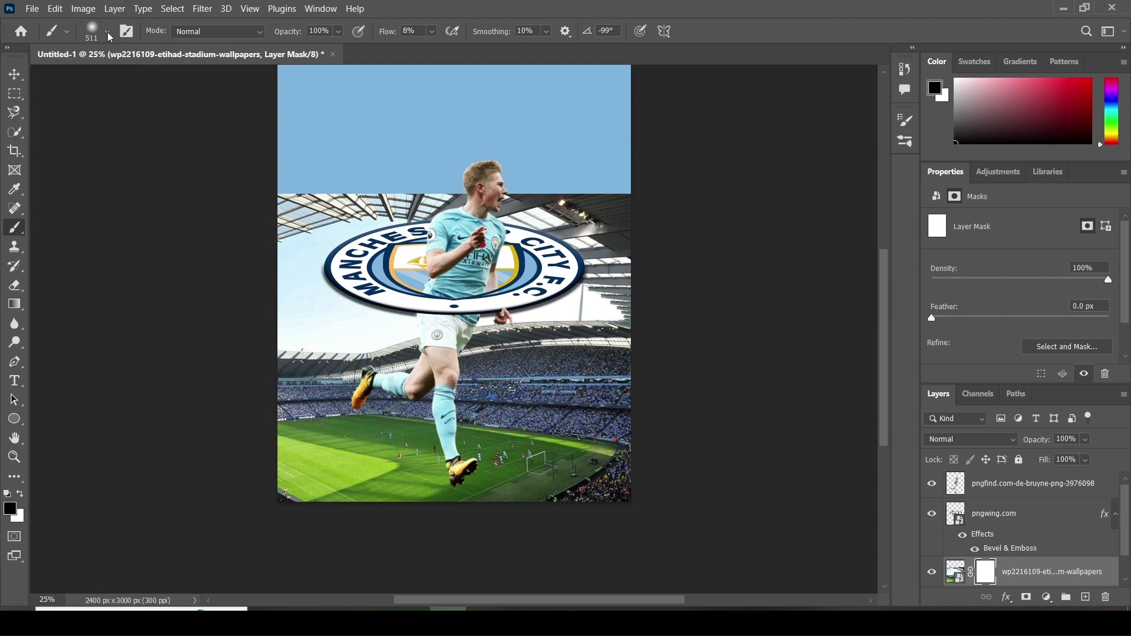
- Paint out the stadium's roof and bright sky around the crest on the mask, with brush hardness and flow at 100%
{"action": "left_click", "coordinate": [107, 32]}
{"action": "left_click_drag", "start_coordinate": [83, 116], "coordinate": [185, 114]}
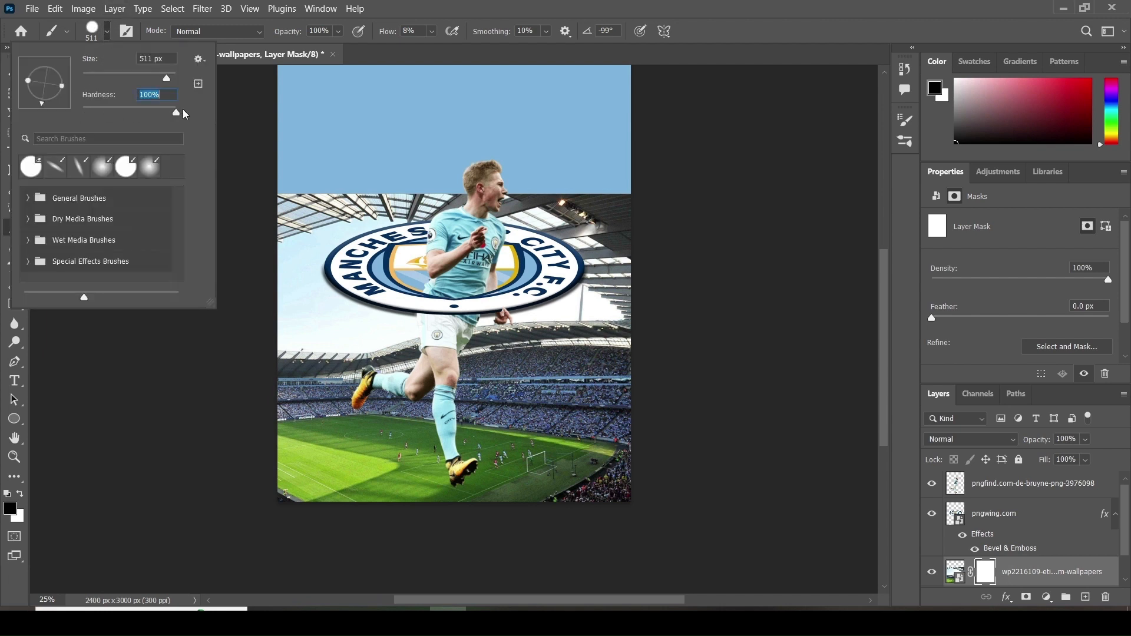
{"action": "left_click", "coordinate": [436, 31]}
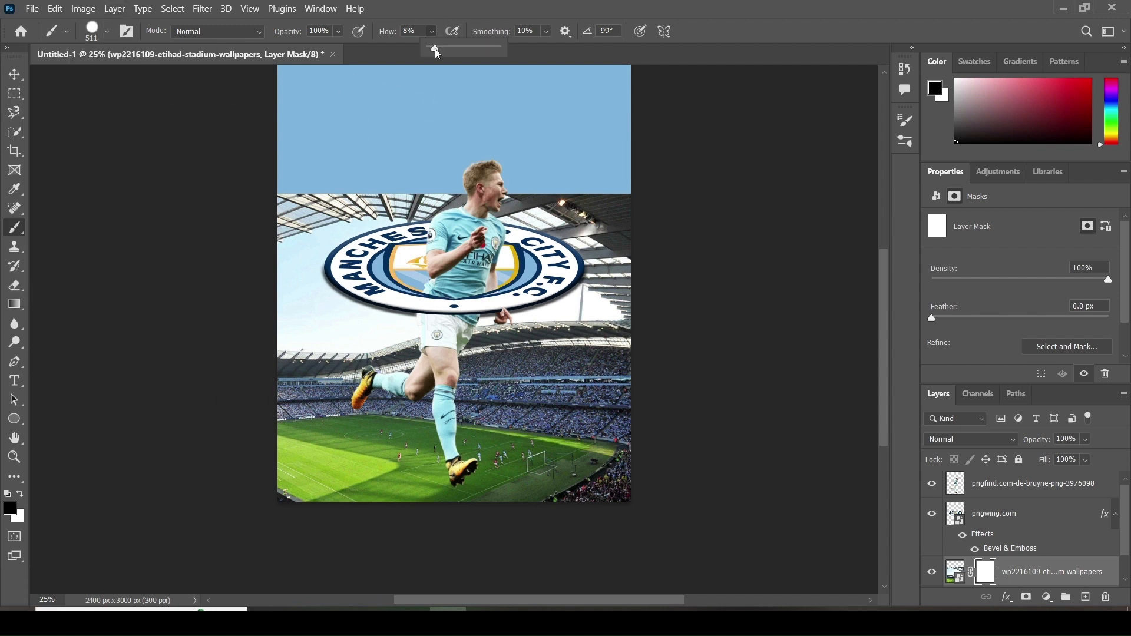
{"action": "left_click_drag", "start_coordinate": [436, 52], "coordinate": [530, 59]}
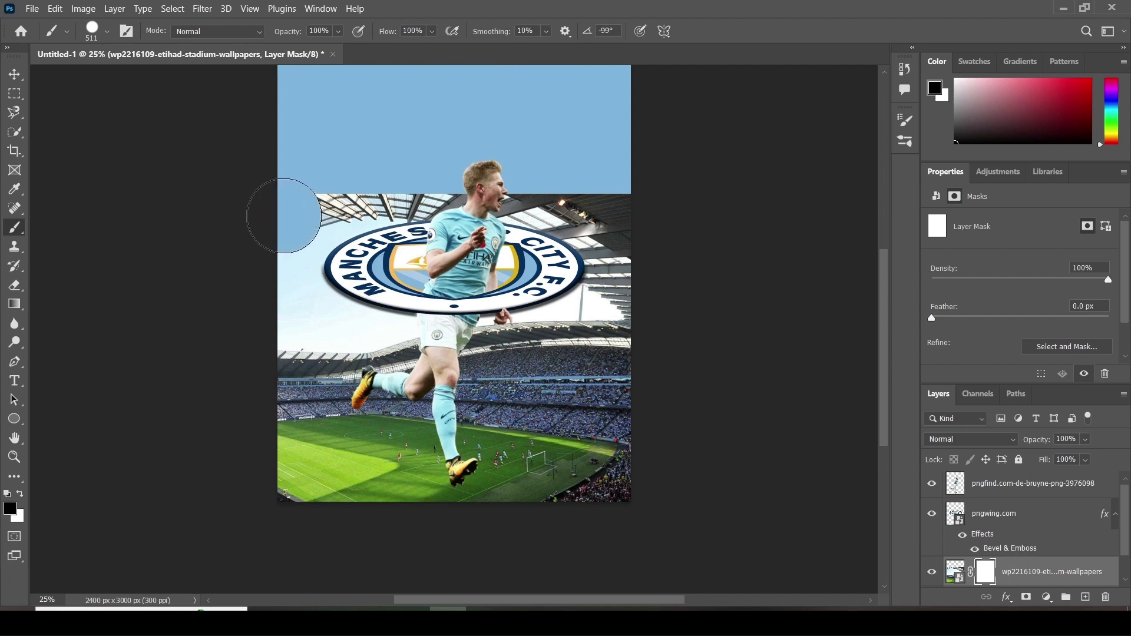
{"action": "mouse_move", "coordinate": [284, 216]}
{"action": "left_mouse_down"}
{"action": "mouse_move", "coordinate": [622, 222]}
{"action": "mouse_move", "coordinate": [586, 237]}
{"action": "mouse_move", "coordinate": [587, 252]}
{"action": "mouse_move", "coordinate": [619, 258]}
{"action": "mouse_move", "coordinate": [604, 262]}
{"action": "mouse_move", "coordinate": [282, 275]}
{"action": "left_mouse_up"}
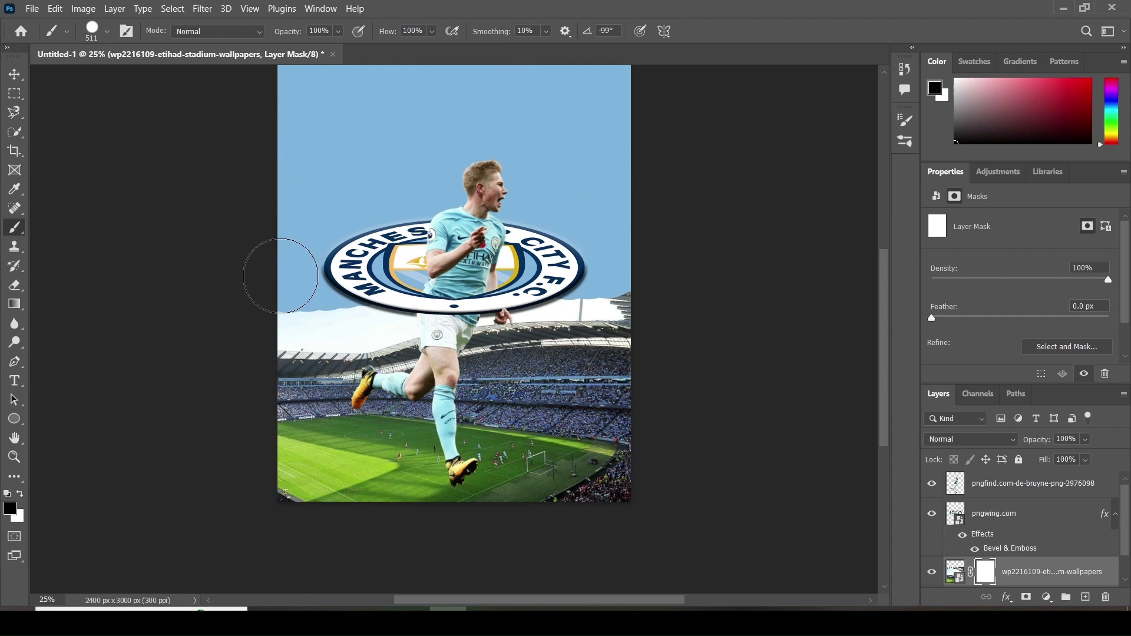
- Fade the stadium's upper edge into the blue background on the mask, using a soft brush with 0% hardness and 34% flow
{"action": "left_click", "coordinate": [108, 33]}
{"action": "left_click_drag", "start_coordinate": [178, 119], "coordinate": [53, 111]}
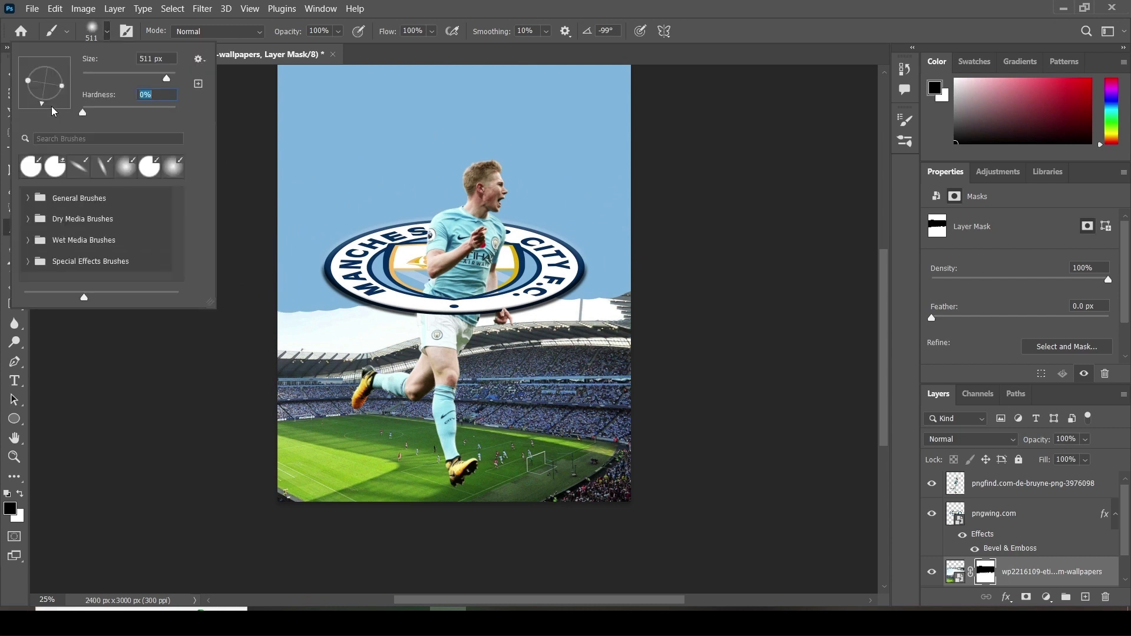
{"action": "left_click", "coordinate": [341, 33]}
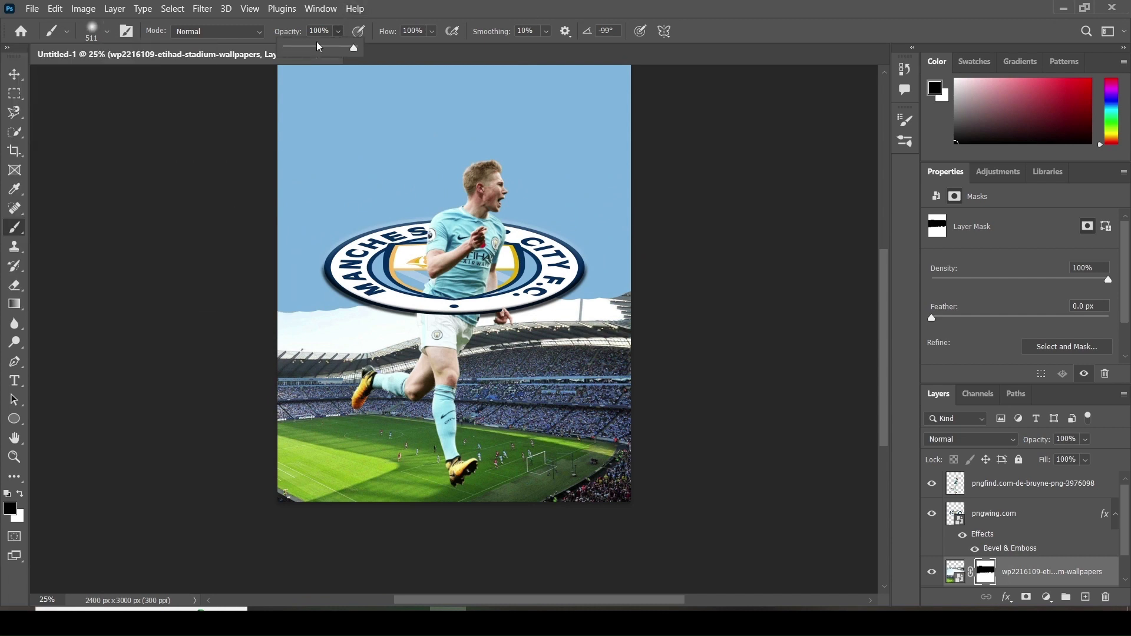
{"action": "left_click_drag", "start_coordinate": [340, 54], "coordinate": [406, 54]}
{"action": "left_click", "coordinate": [435, 32]}
{"action": "mouse_move", "coordinate": [302, 287]}
{"action": "left_mouse_down"}
{"action": "mouse_move", "coordinate": [385, 301]}
{"action": "mouse_move", "coordinate": [323, 311]}
{"action": "mouse_move", "coordinate": [435, 291]}
{"action": "mouse_move", "coordinate": [642, 281]}
{"action": "mouse_move", "coordinate": [546, 291]}
{"action": "mouse_move", "coordinate": [525, 275]}
{"action": "mouse_move", "coordinate": [496, 299]}
{"action": "mouse_move", "coordinate": [568, 281]}
{"action": "mouse_move", "coordinate": [622, 292]}
{"action": "mouse_move", "coordinate": [655, 281]}
{"action": "mouse_move", "coordinate": [461, 298]}
{"action": "mouse_move", "coordinate": [367, 330]}
{"action": "mouse_move", "coordinate": [414, 317]}
{"action": "mouse_move", "coordinate": [310, 338]}
{"action": "left_mouse_up"}
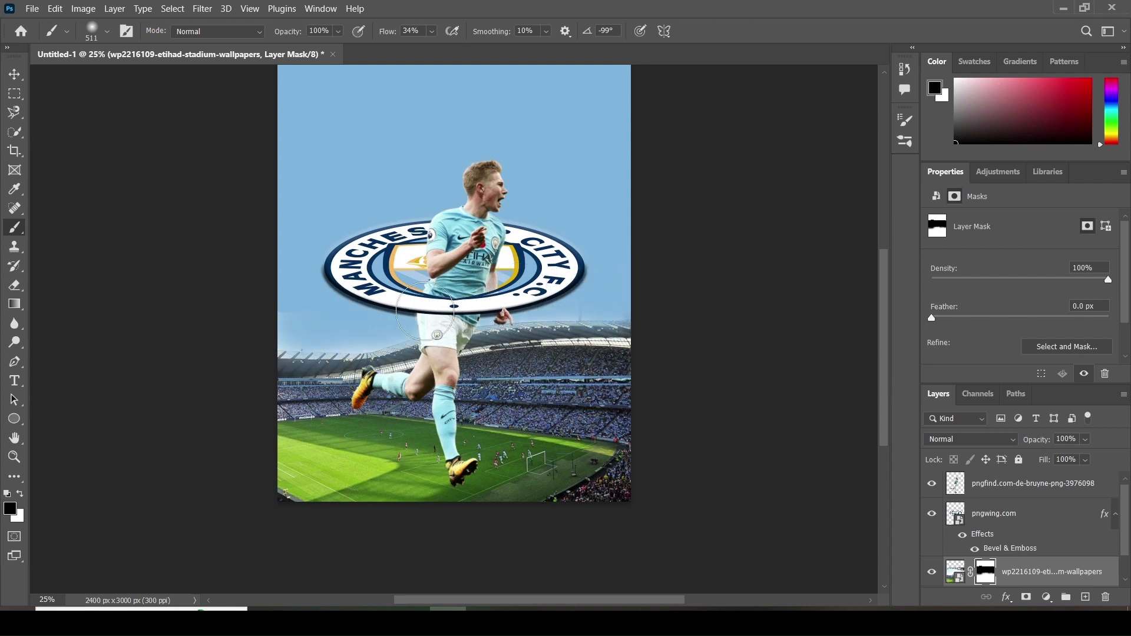
{"action": "left_click_drag", "start_coordinate": [330, 338], "coordinate": [351, 345]}
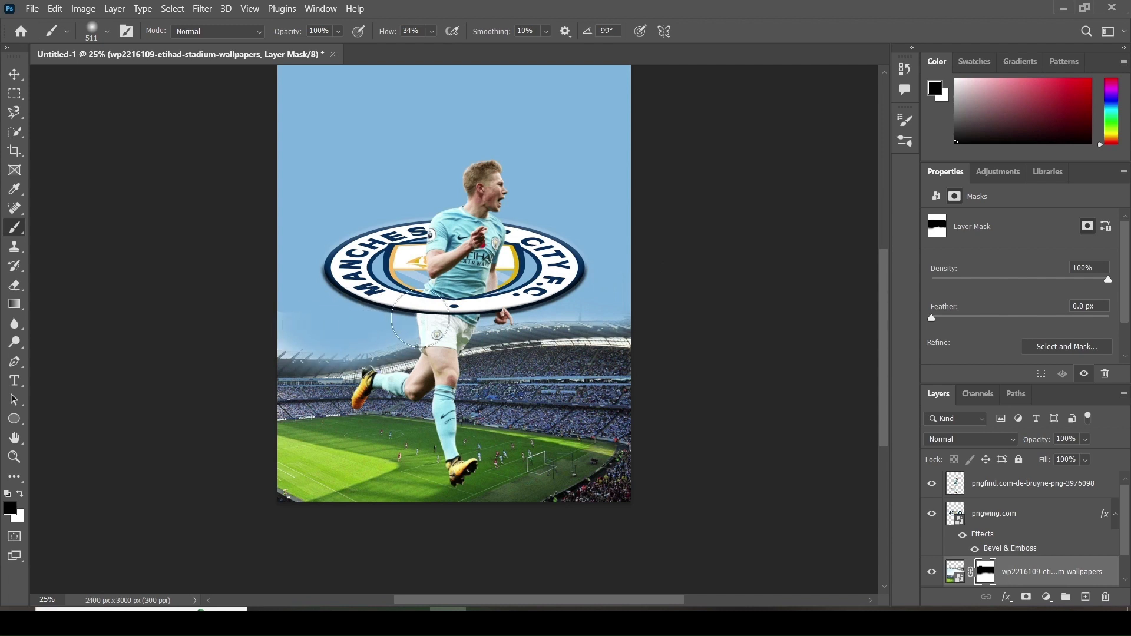
{"action": "left_click_drag", "start_coordinate": [562, 281], "coordinate": [553, 293]}
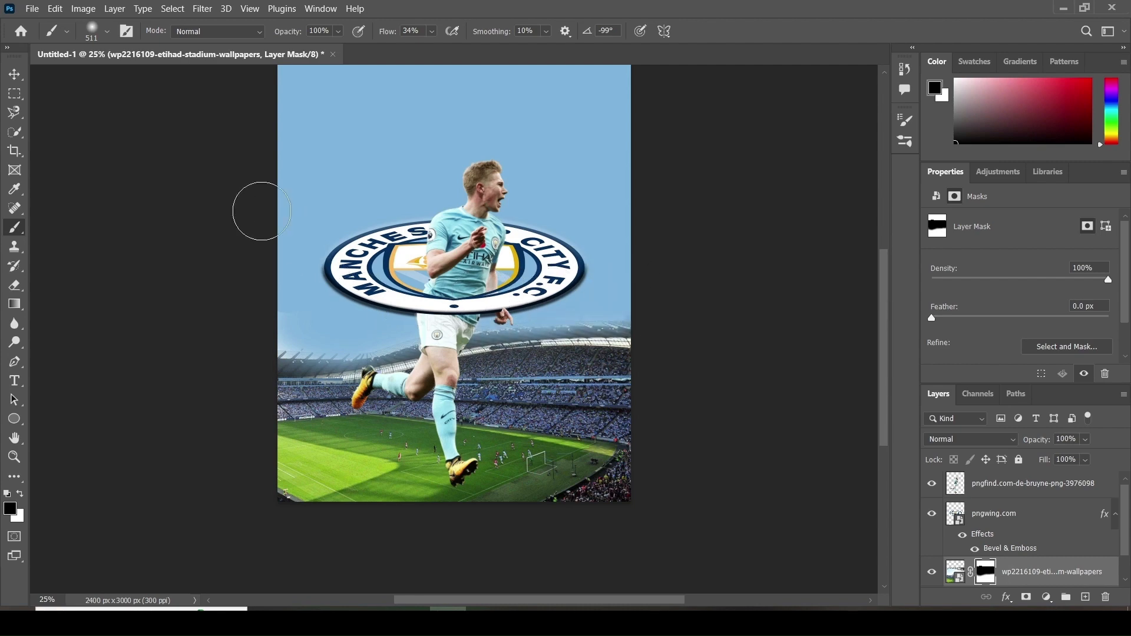
- Examine the blended stadium edge up close, comparing it with the unmasked image, and view the whole poster
{"action": "key", "text": "ctrl+plus"}
{"action": "key", "text": "ctrl+z"}
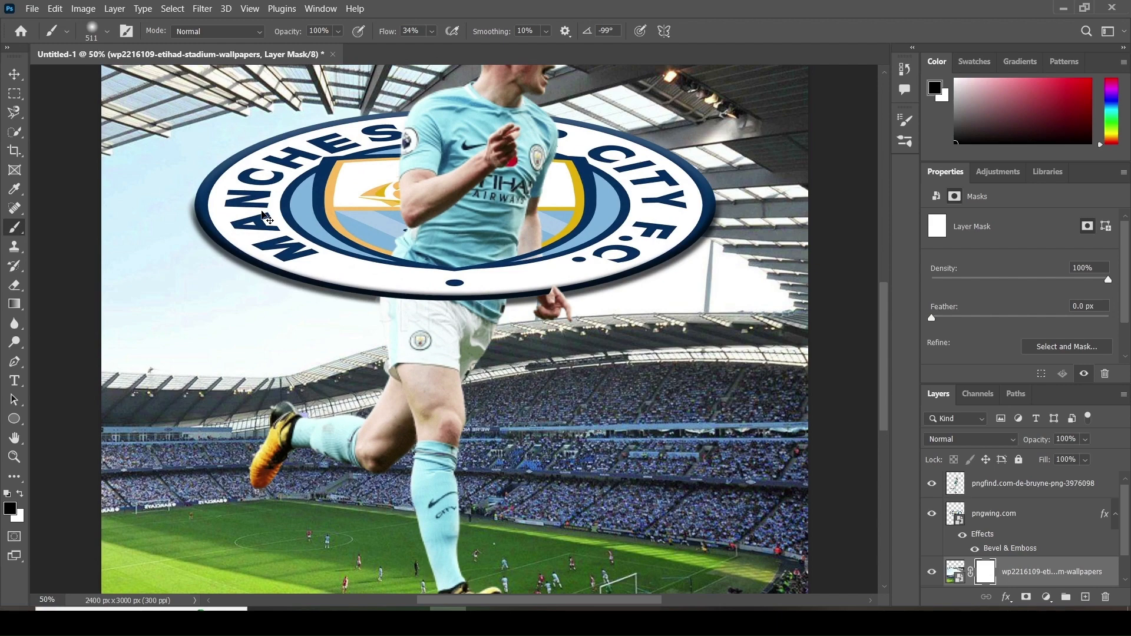
{"action": "key", "text": "ctrl+shift+z"}
{"action": "key", "text": "ctrl+plus"}
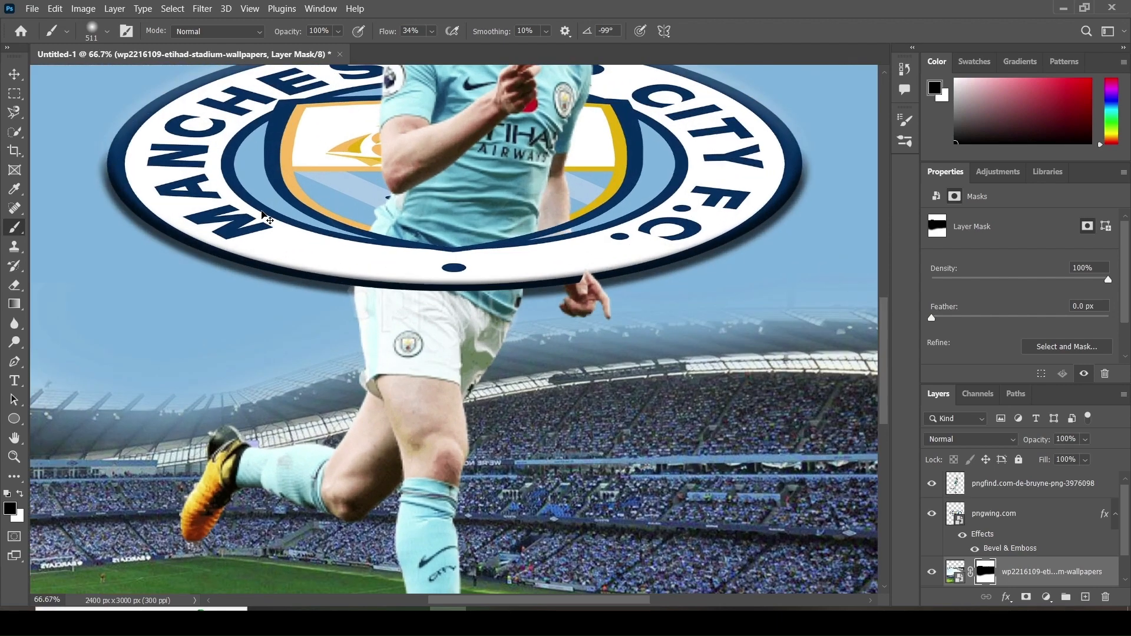
{"action": "key", "text": "ctrl+minus"}
{"action": "key", "text": "ctrl+minus"}
{"action": "key", "text": "ctrl+minus"}
{"action": "key", "text": "ctrl+minus"}
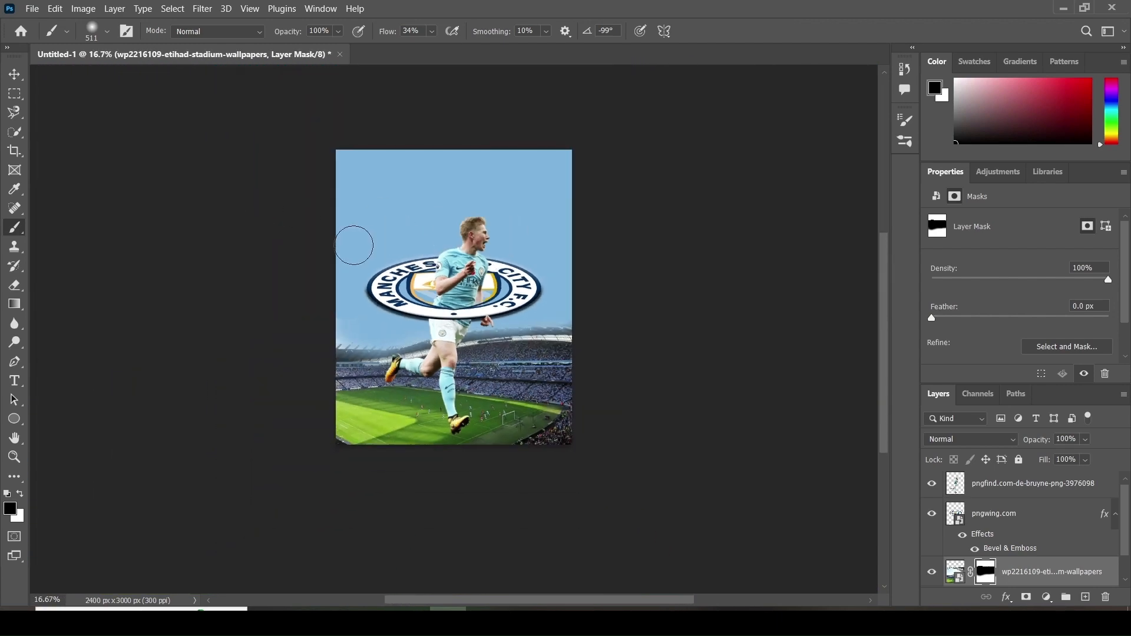
- Place the pexels night-sky image ending in 4737484 as embedded and scale it to about 19% over the poster's upper part
{"action": "left_click", "coordinate": [36, 9]}
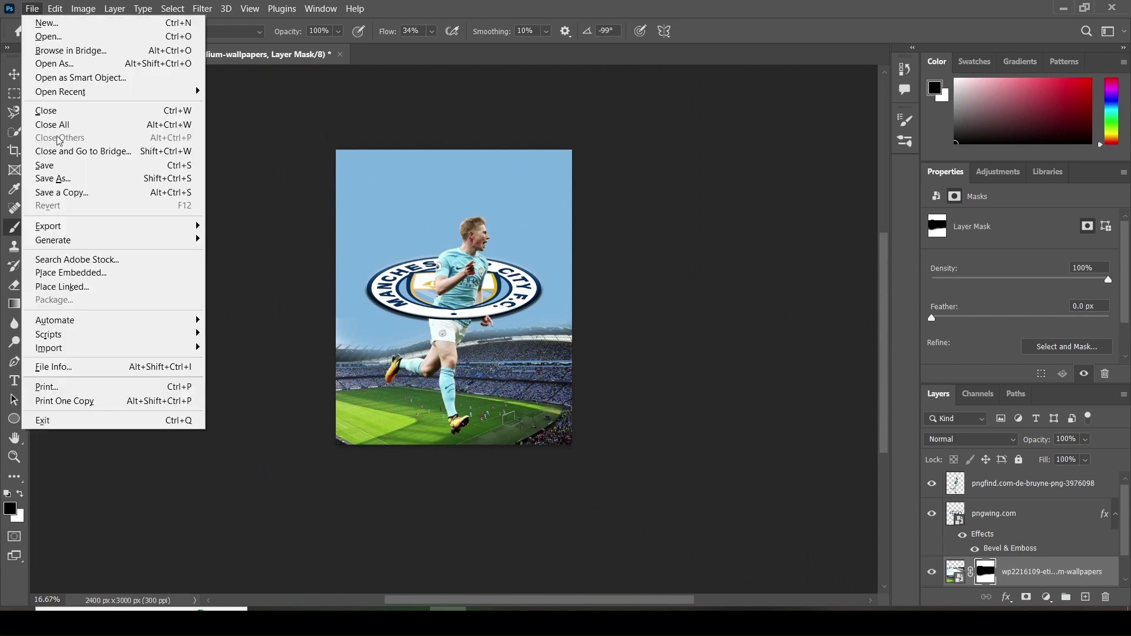
{"action": "left_click", "coordinate": [67, 274]}
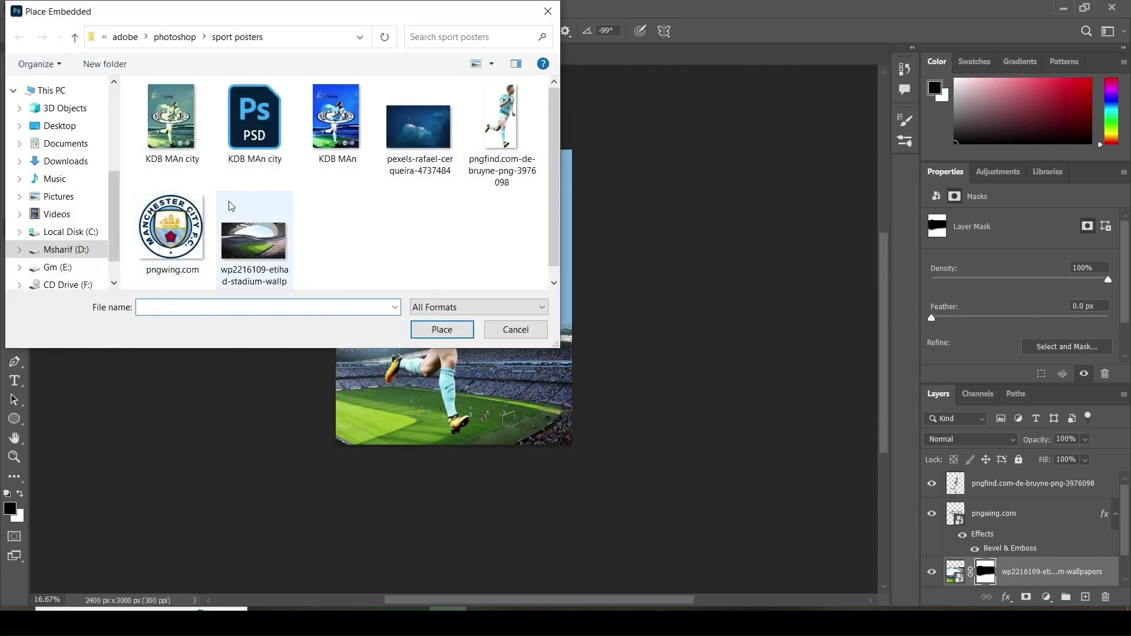
{"action": "double_click", "coordinate": [419, 142]}
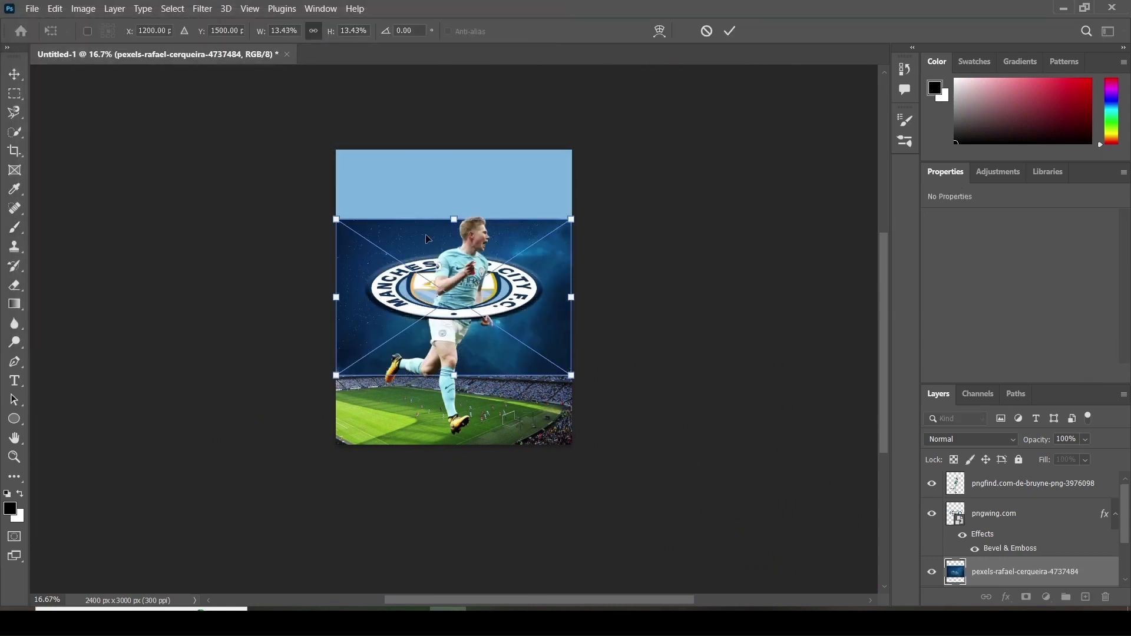
{"action": "left_click_drag", "start_coordinate": [427, 238], "coordinate": [428, 163]}
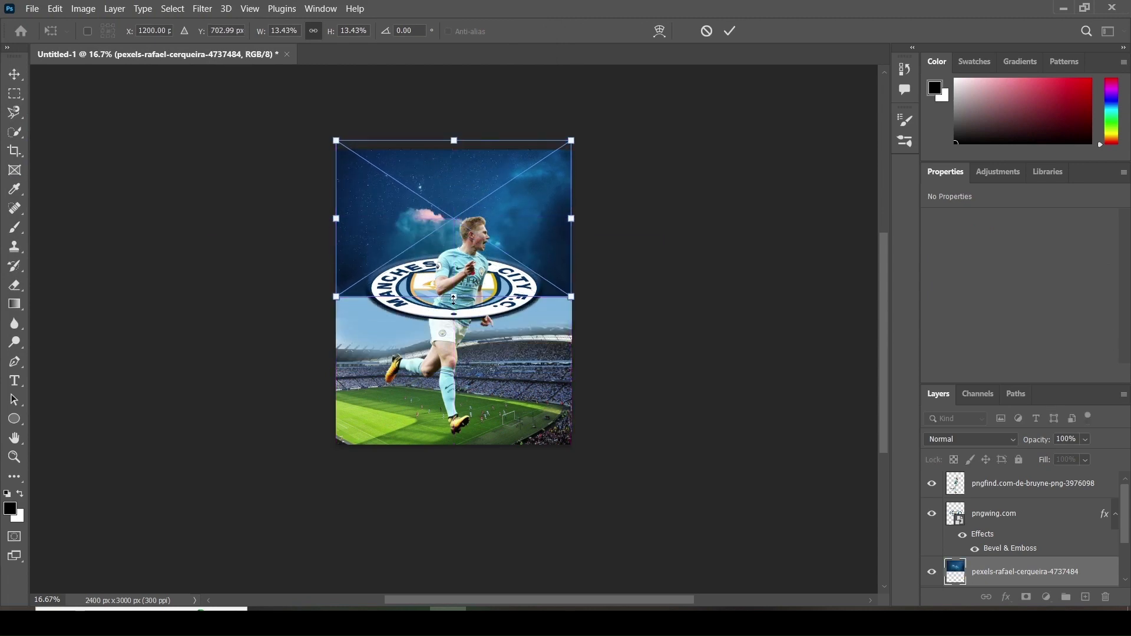
{"action": "left_click_drag", "start_coordinate": [454, 298], "coordinate": [471, 365]}
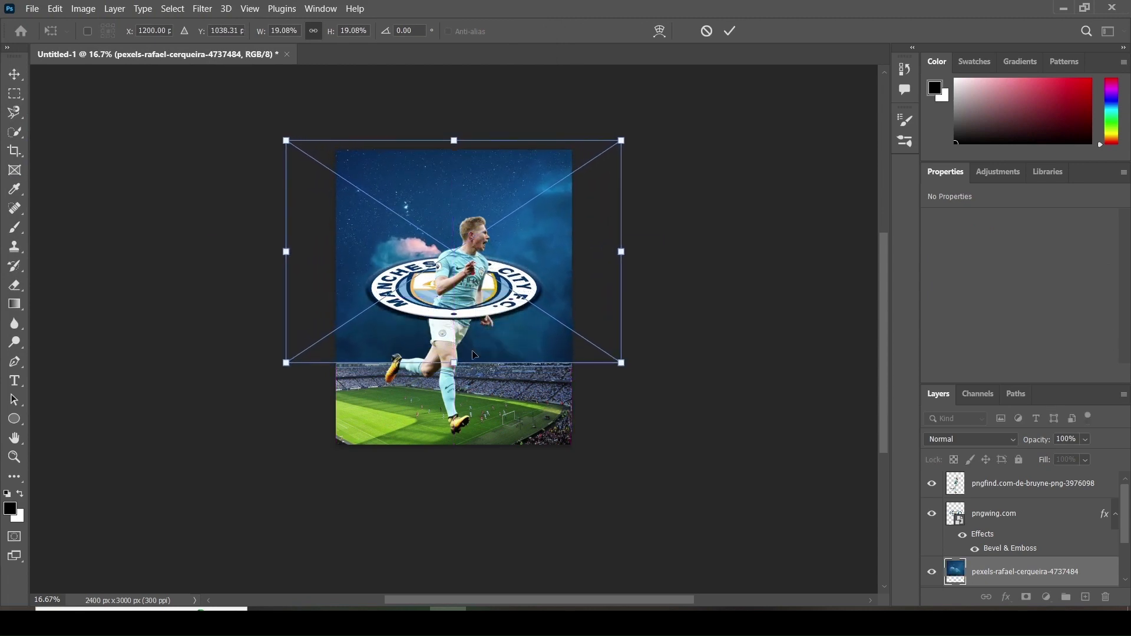
{"action": "left_click_drag", "start_coordinate": [546, 291], "coordinate": [545, 278]}
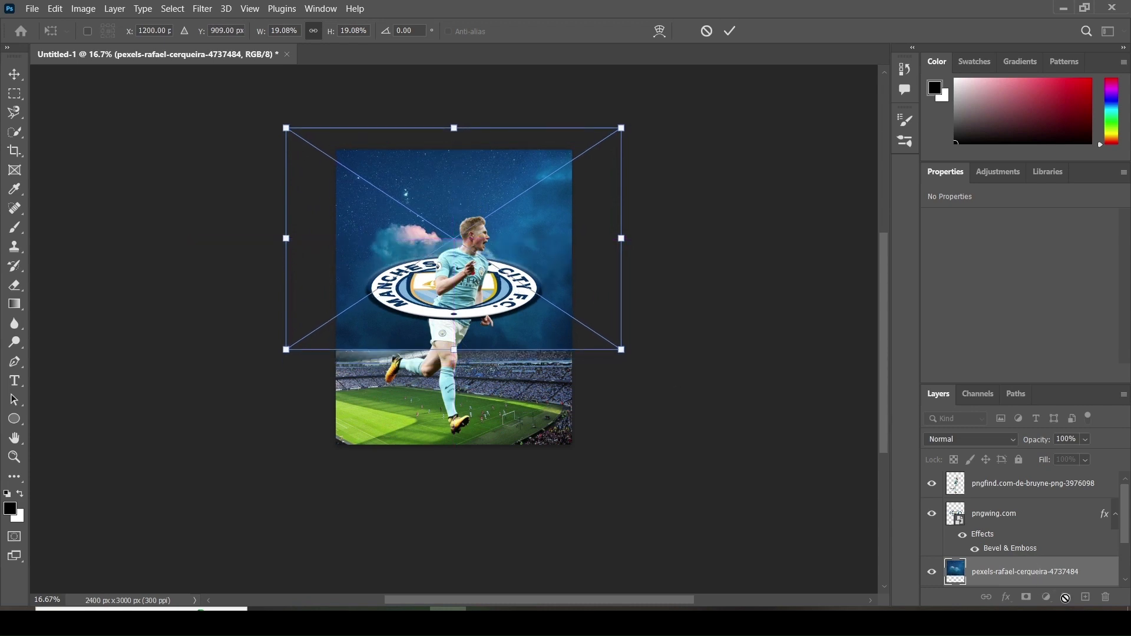
{"action": "left_click", "coordinate": [728, 33]}
- Add a layer mask to the night-sky layer and set its blend mode to Overlay
{"action": "key", "text": "b"}
{"action": "left_click", "coordinate": [1026, 597]}
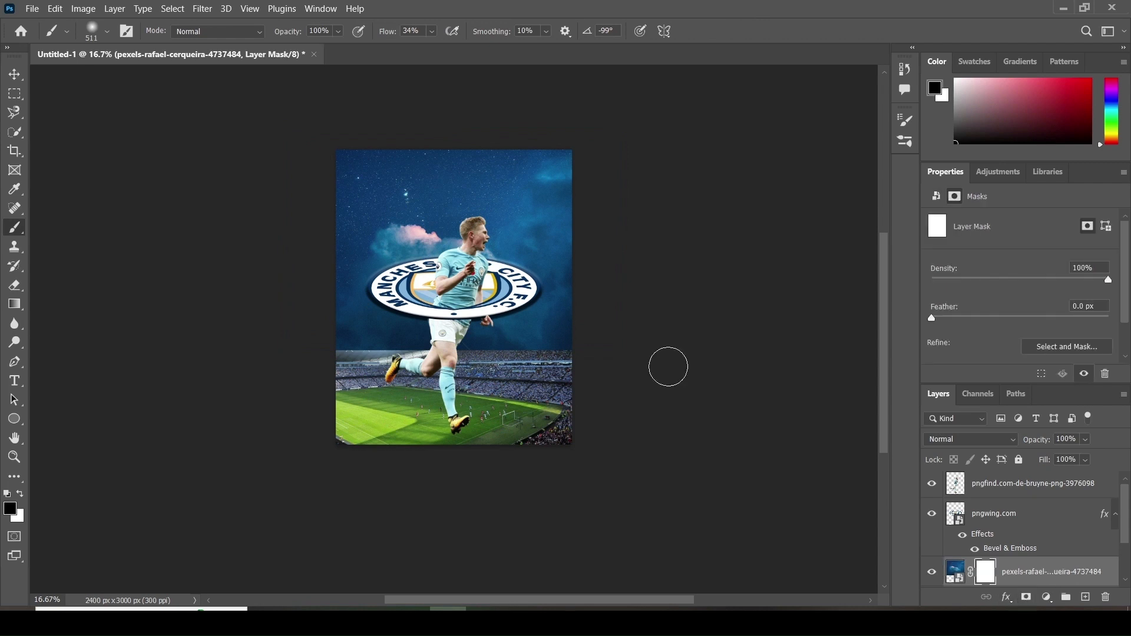
{"action": "left_click", "coordinate": [952, 441]}
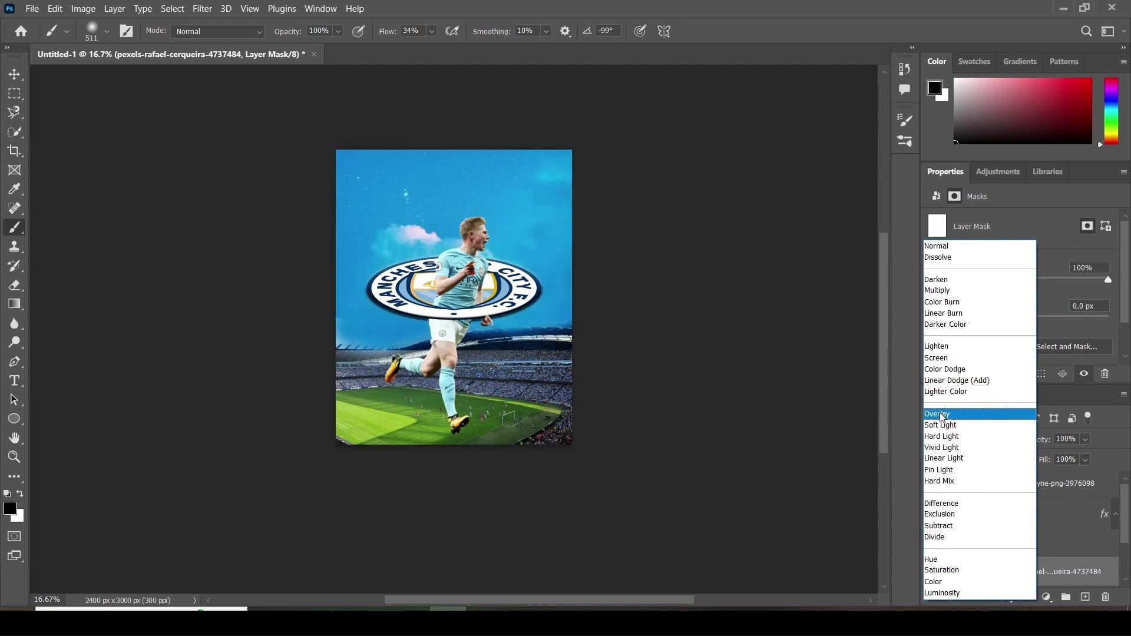
{"action": "left_click", "coordinate": [943, 415]}
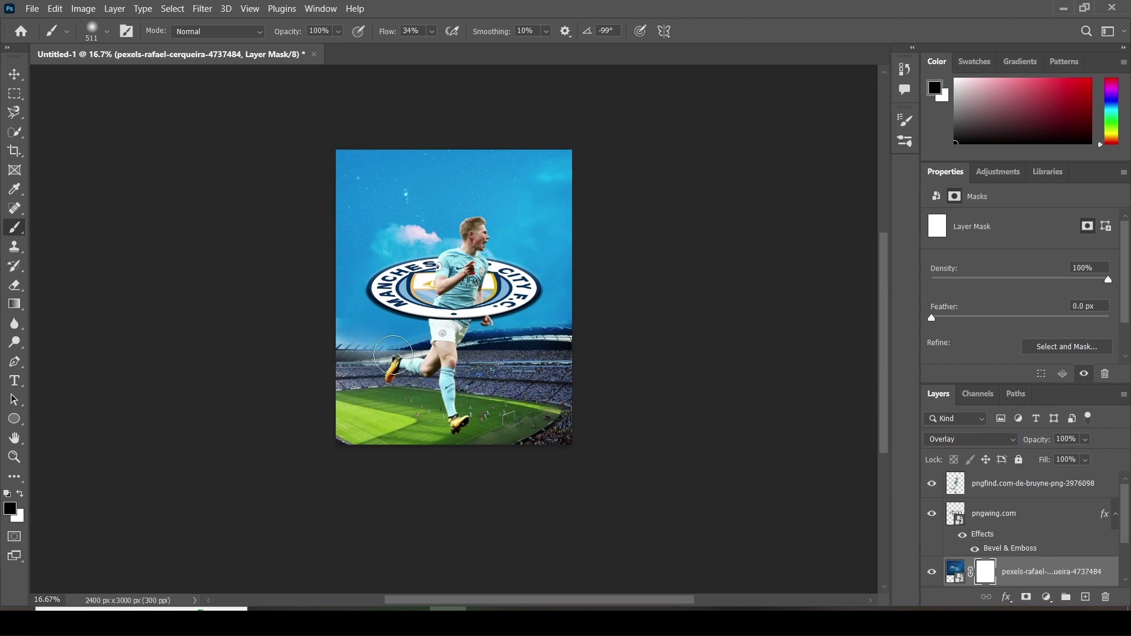
- Paint black along the night sky's lower edge on its mask to blend it softly into the stadium roofline
{"action": "mouse_move", "coordinate": [490, 344]}
{"action": "left_mouse_down"}
{"action": "mouse_move", "coordinate": [524, 349]}
{"action": "mouse_move", "coordinate": [491, 331]}
{"action": "mouse_move", "coordinate": [517, 350]}
{"action": "mouse_move", "coordinate": [556, 331]}
{"action": "mouse_move", "coordinate": [341, 356]}
{"action": "mouse_move", "coordinate": [368, 365]}
{"action": "left_mouse_up"}
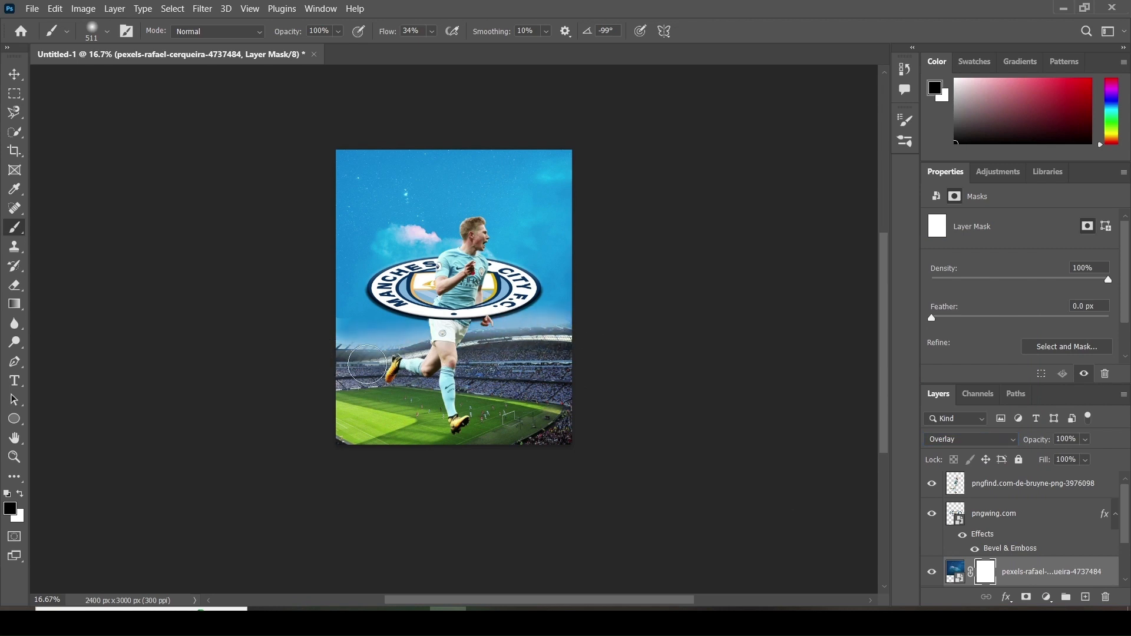
{"action": "mouse_move", "coordinate": [491, 345]}
{"action": "left_mouse_down"}
{"action": "mouse_move", "coordinate": [530, 346]}
{"action": "mouse_move", "coordinate": [471, 375]}
{"action": "left_mouse_up"}
{"action": "left_click", "coordinate": [15, 74]}
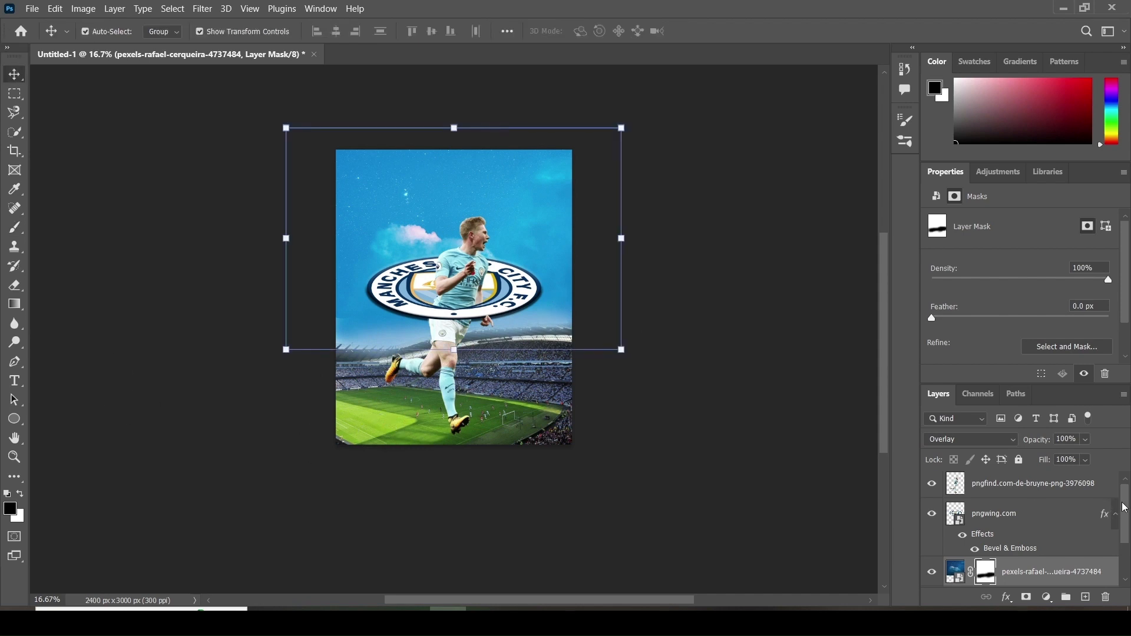
- Apply a Gaussian Blur with a 6.0 pixel radius to the etihad-stadium-wallpapers layer
{"action": "scroll", "coordinate": [1126, 507], "scroll_direction": "down", "scroll_amount": 3}
{"action": "left_click", "coordinate": [1042, 542]}
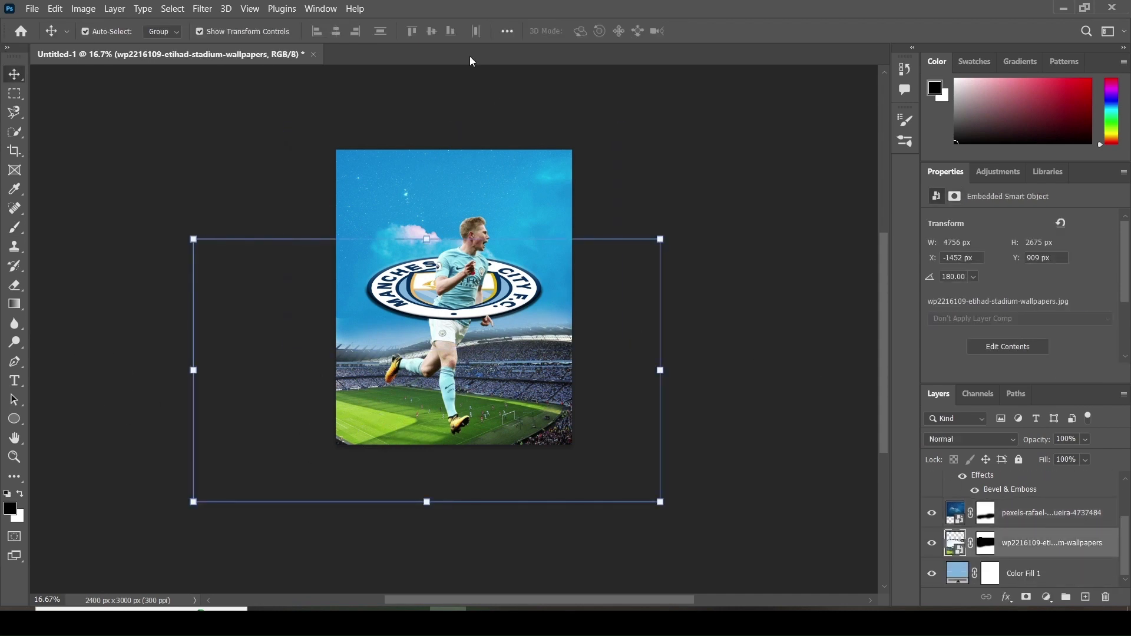
{"action": "left_click", "coordinate": [204, 8]}
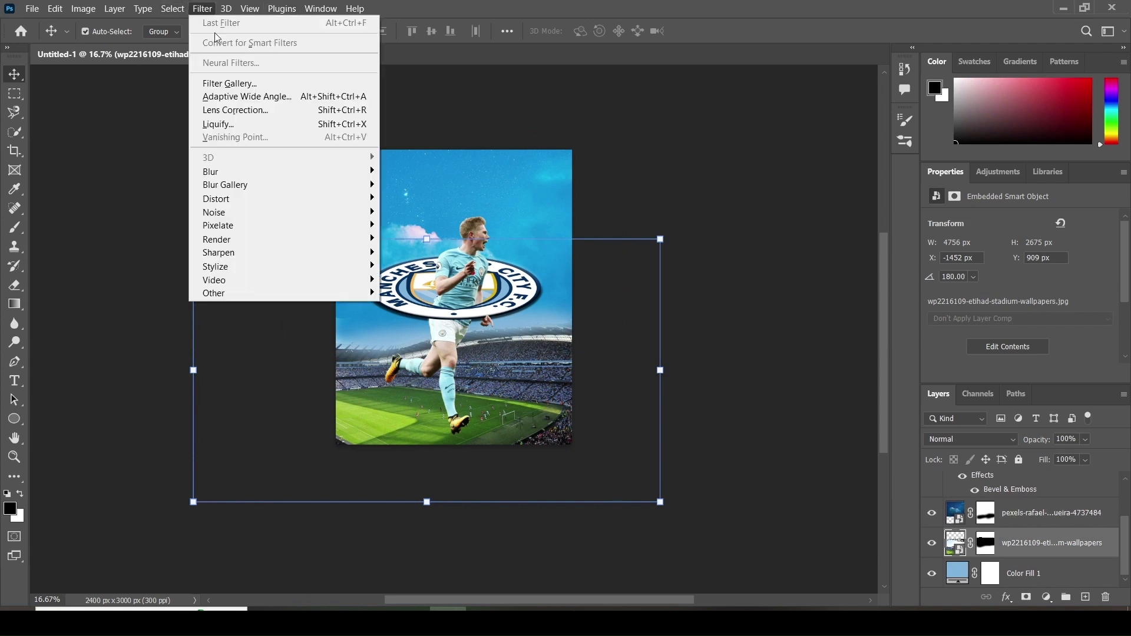
{"action": "mouse_move", "coordinate": [376, 199]}
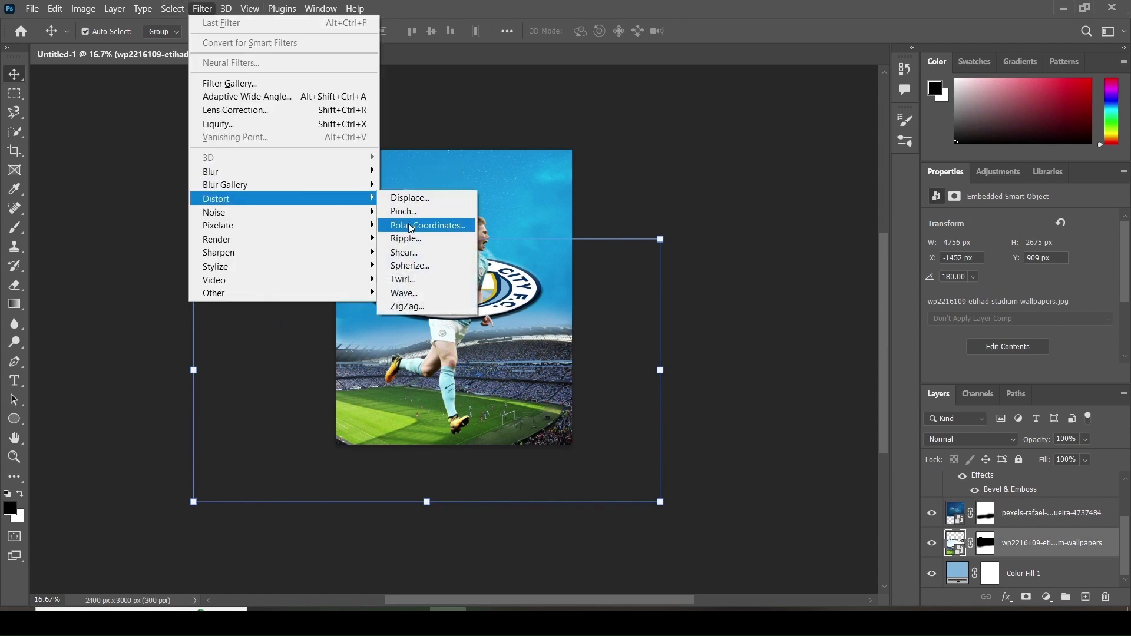
{"action": "mouse_move", "coordinate": [347, 185]}
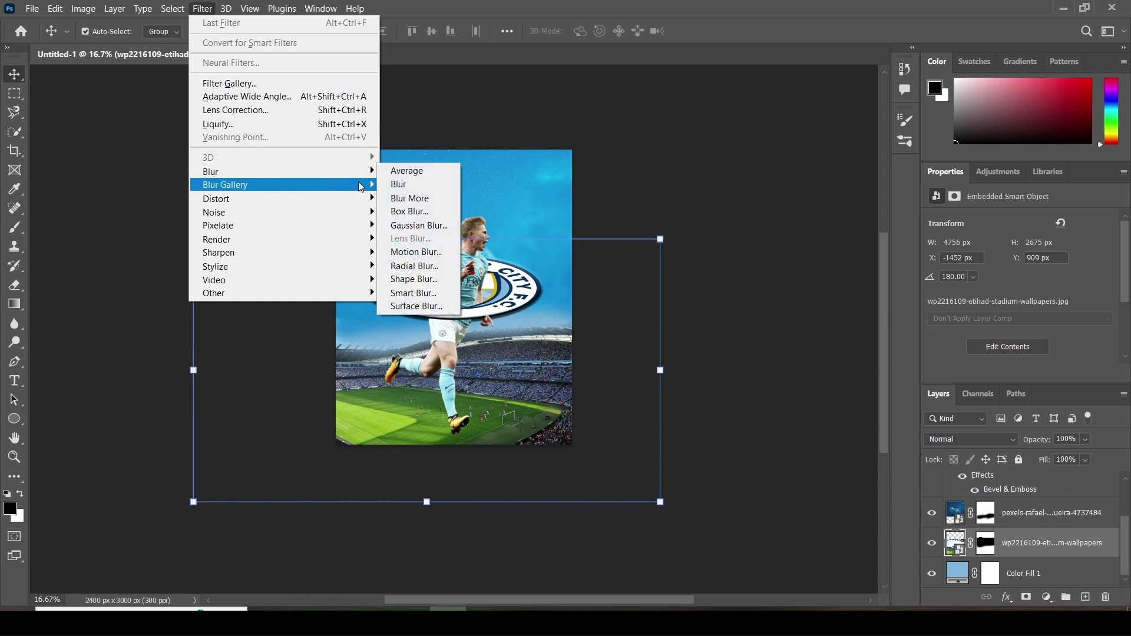
{"action": "left_click", "coordinate": [406, 225]}
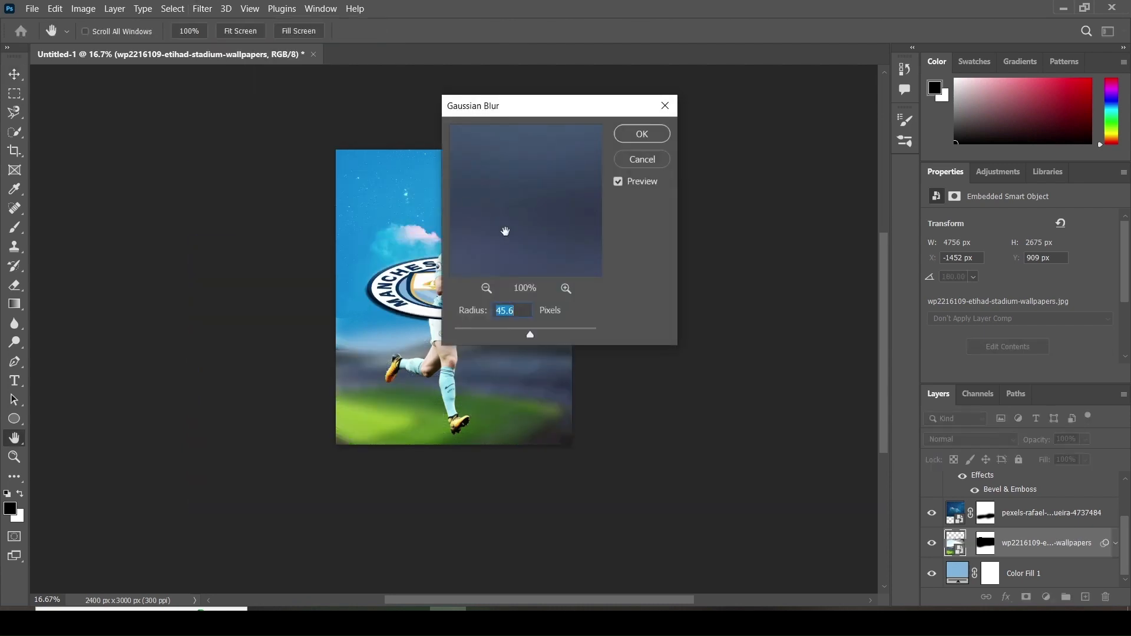
{"action": "left_click_drag", "start_coordinate": [530, 334], "coordinate": [498, 336]}
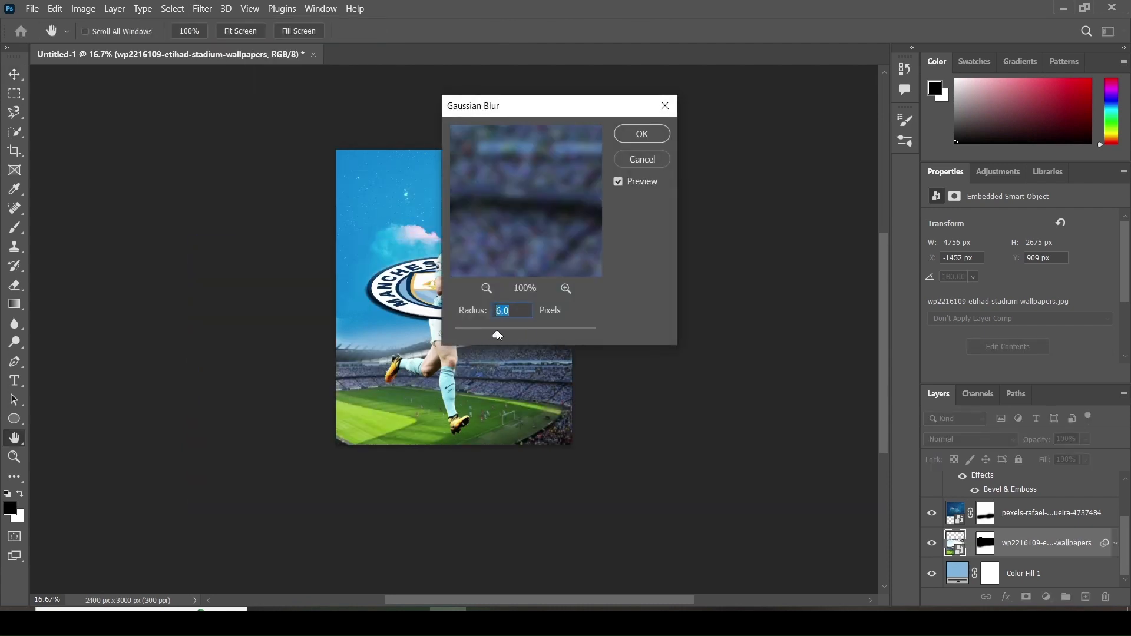
{"action": "left_click", "coordinate": [656, 141]}
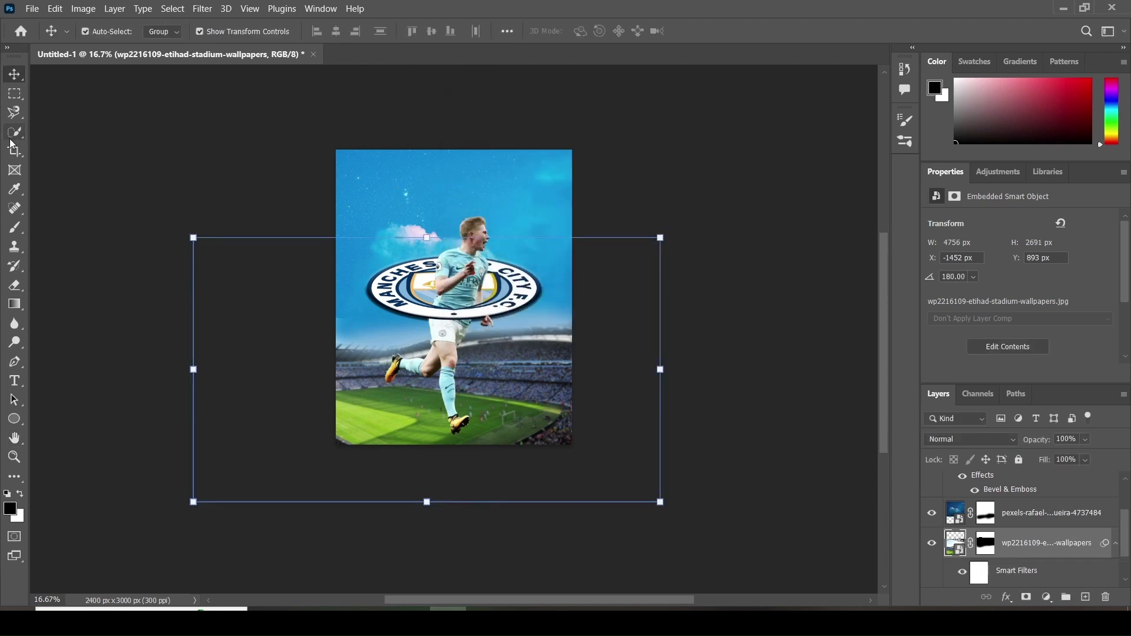
- Add a new empty layer directly above the crest layer, pngwing.com
{"action": "scroll", "coordinate": [1126, 554], "scroll_direction": "up", "scroll_amount": 3}
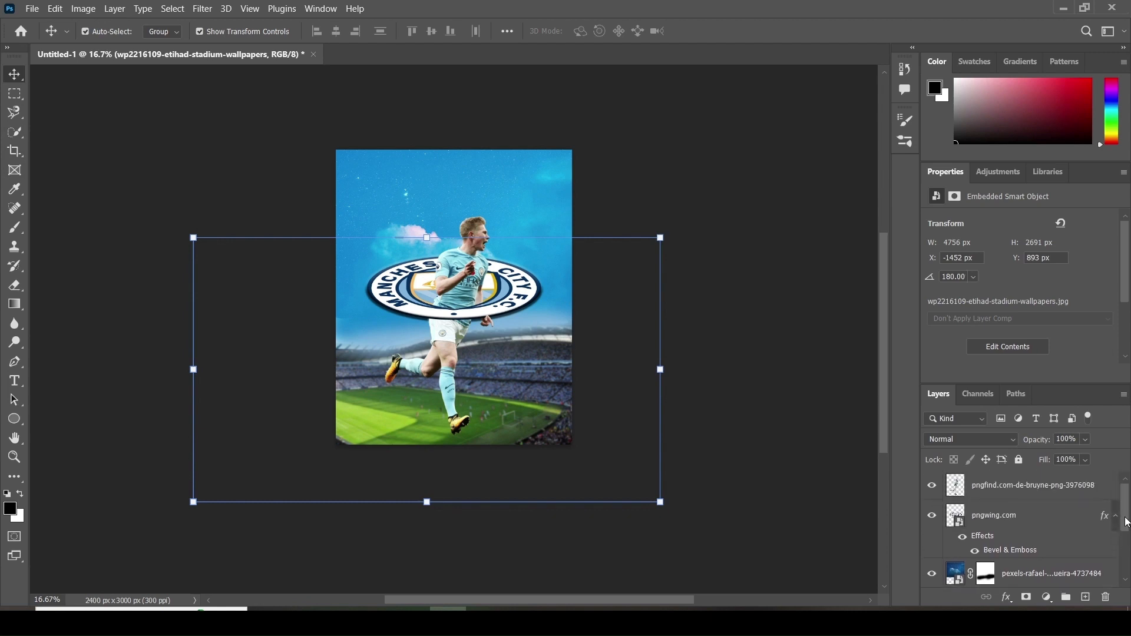
{"action": "left_click", "coordinate": [1032, 488]}
{"action": "left_click", "coordinate": [1030, 526]}
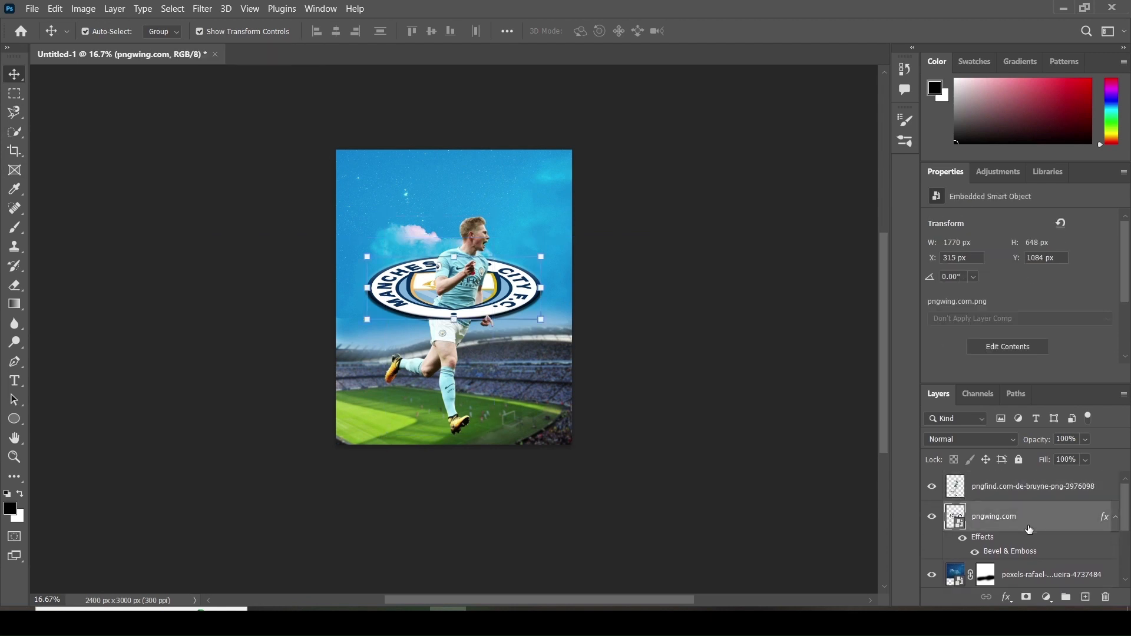
{"action": "left_click", "coordinate": [1085, 597]}
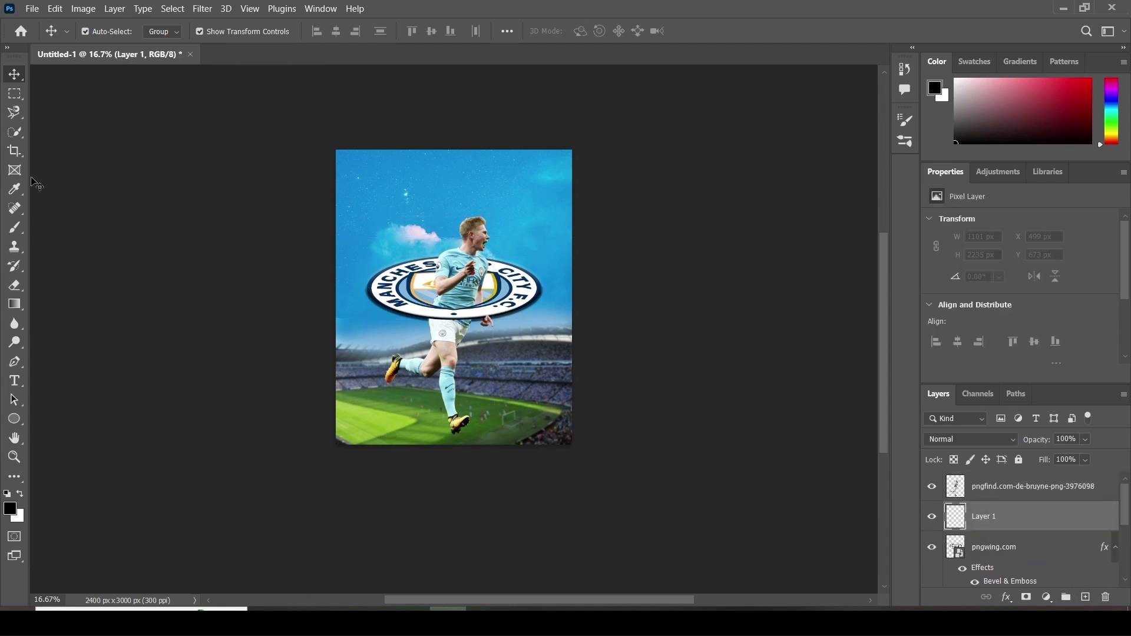
- Set the soft black brush to a flattened tip at a -20° angle and a size of 306 px
{"action": "left_click", "coordinate": [14, 228]}
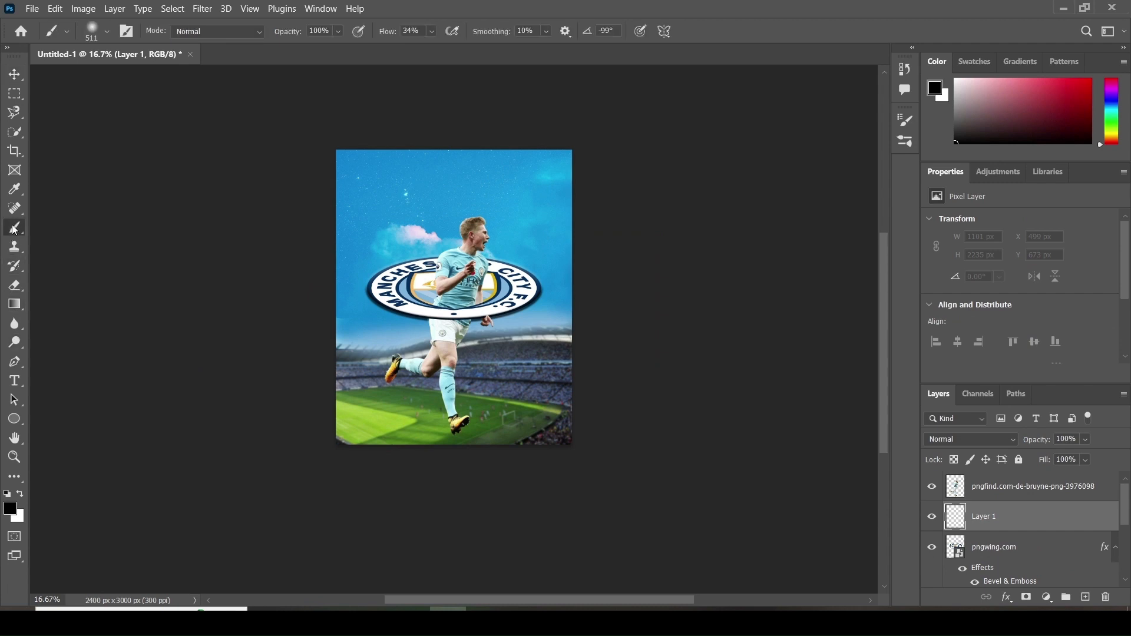
{"action": "left_click", "coordinate": [107, 36]}
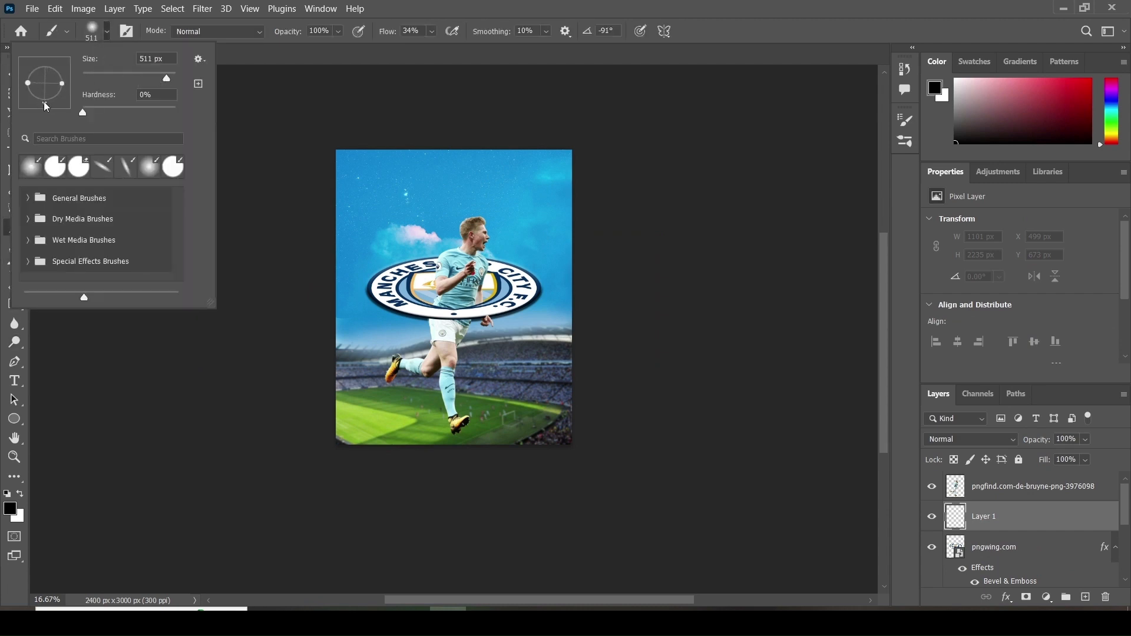
{"action": "left_click_drag", "start_coordinate": [40, 102], "coordinate": [45, 94]}
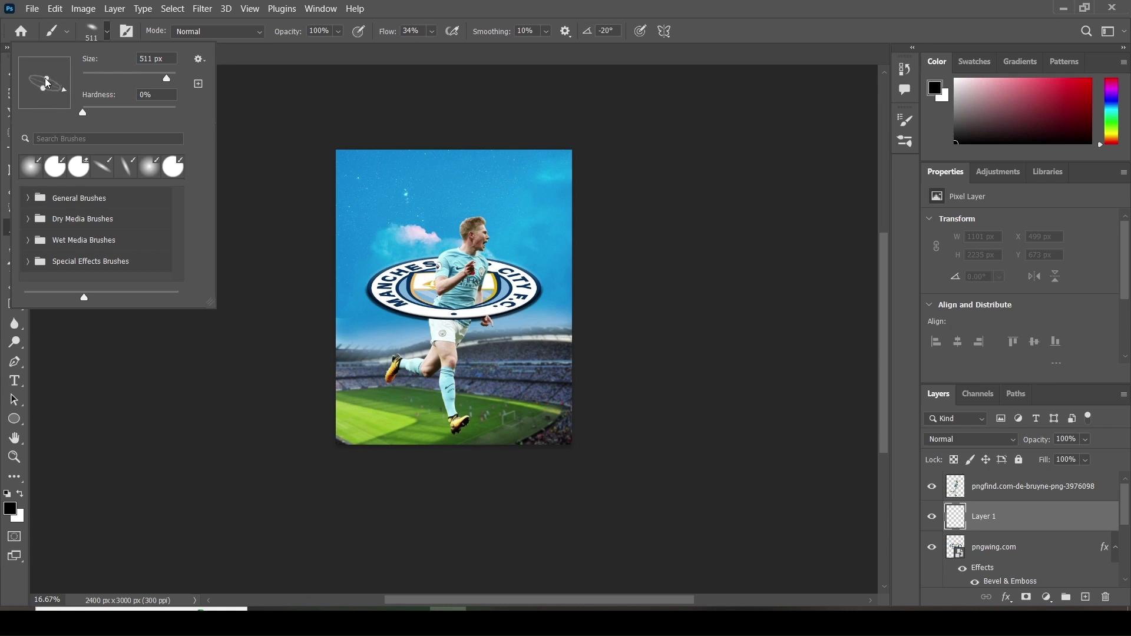
{"action": "left_click_drag", "start_coordinate": [45, 81], "coordinate": [50, 78]}
{"action": "left_click_drag", "start_coordinate": [49, 80], "coordinate": [45, 92]}
{"action": "left_click", "coordinate": [84, 8]}
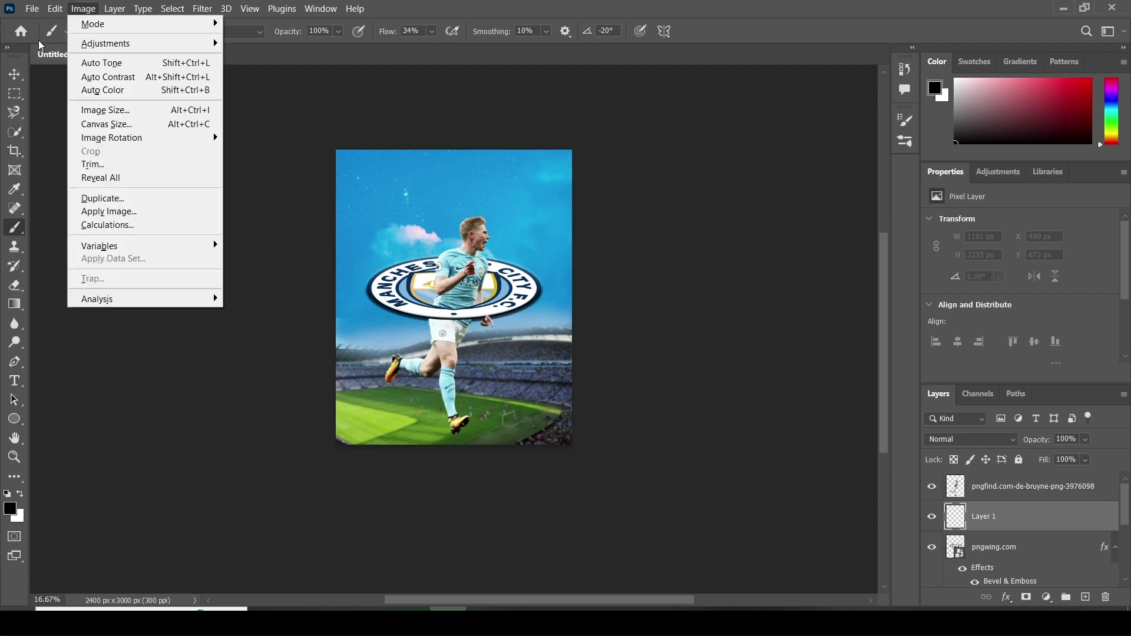
{"action": "left_click", "coordinate": [26, 228]}
{"action": "left_click", "coordinate": [106, 31]}
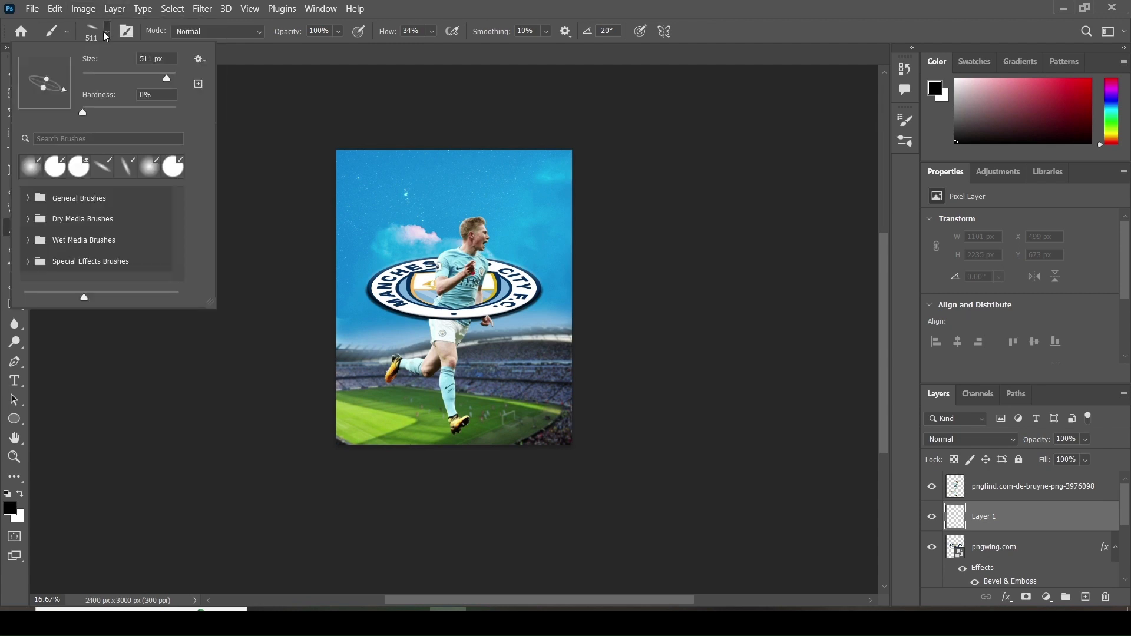
{"action": "left_click_drag", "start_coordinate": [169, 80], "coordinate": [155, 80]}
{"action": "left_click_drag", "start_coordinate": [156, 81], "coordinate": [158, 80]}
- Paint a soft black shadow on the grass beneath the player's front foot and move its layer below the crest layer
{"action": "left_click", "coordinate": [466, 438]}
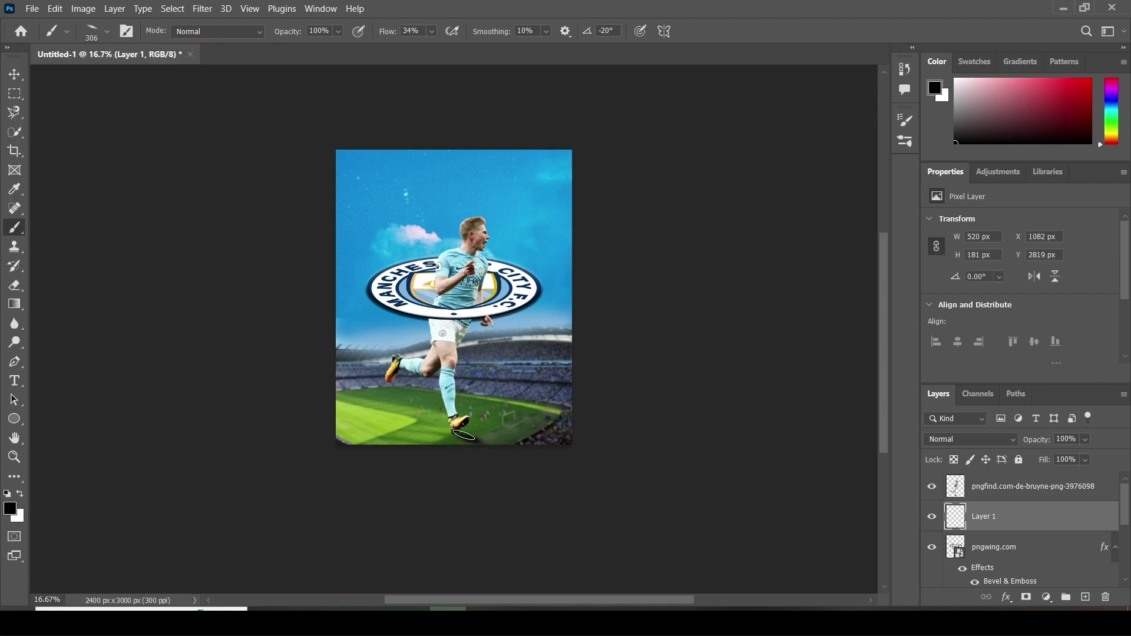
{"action": "left_click", "coordinate": [463, 435]}
{"action": "scroll", "coordinate": [1119, 489], "scroll_direction": "down", "scroll_amount": 1}
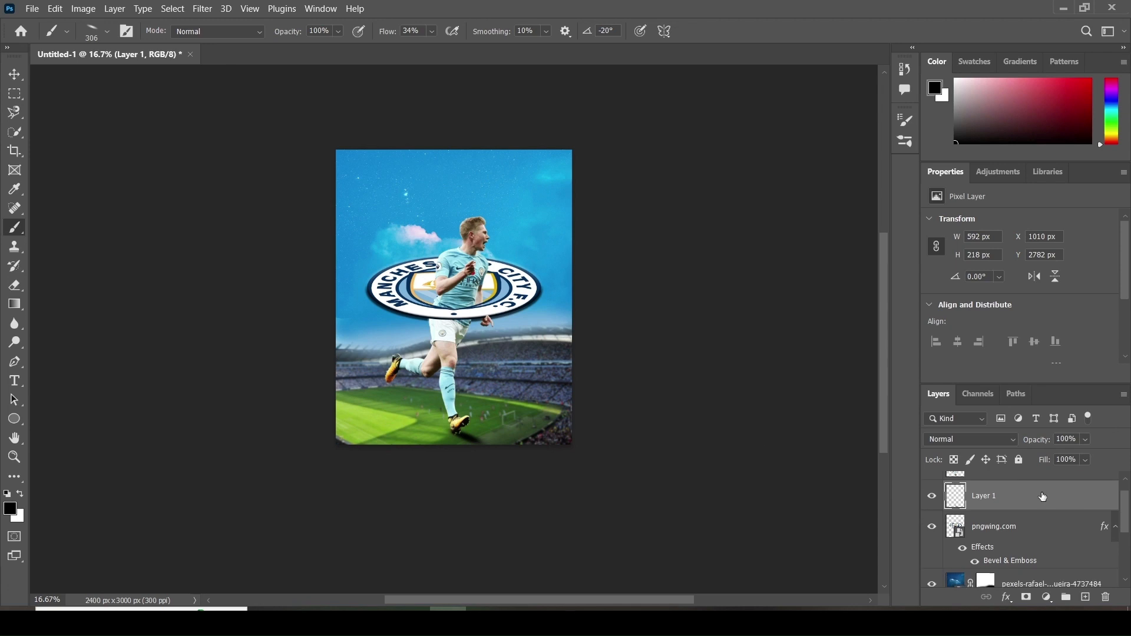
{"action": "left_click_drag", "start_coordinate": [1043, 497], "coordinate": [1041, 551]}
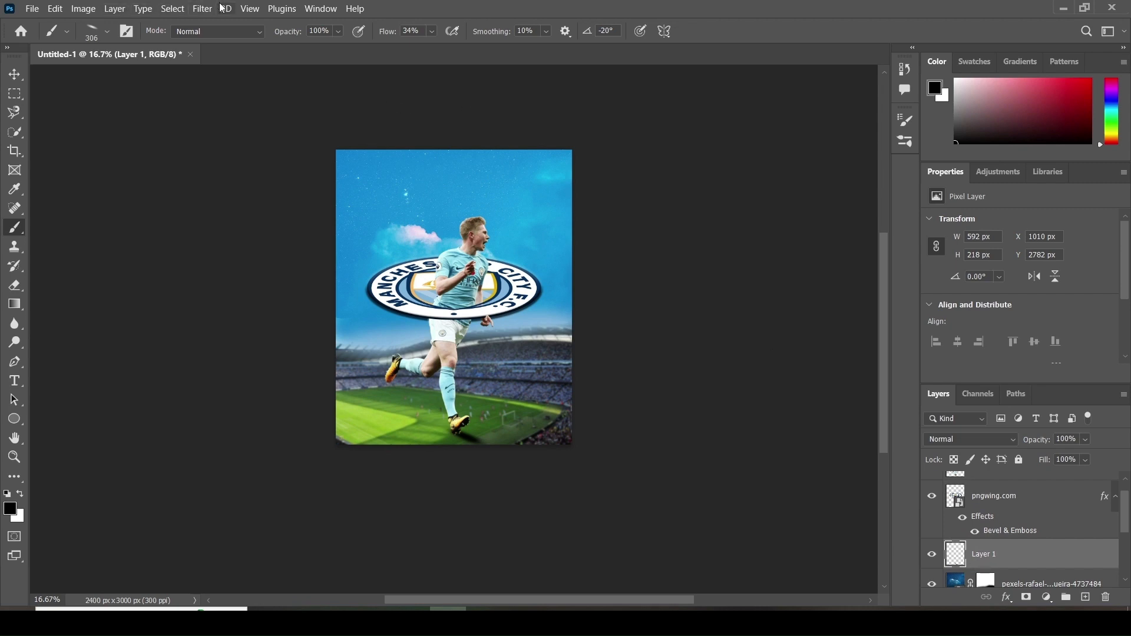
- Reapply the last filter to the foot shadow layer and check the result up close
{"action": "left_click", "coordinate": [203, 9]}
{"action": "left_click", "coordinate": [216, 27]}
{"action": "key", "text": "ctrl+plus"}
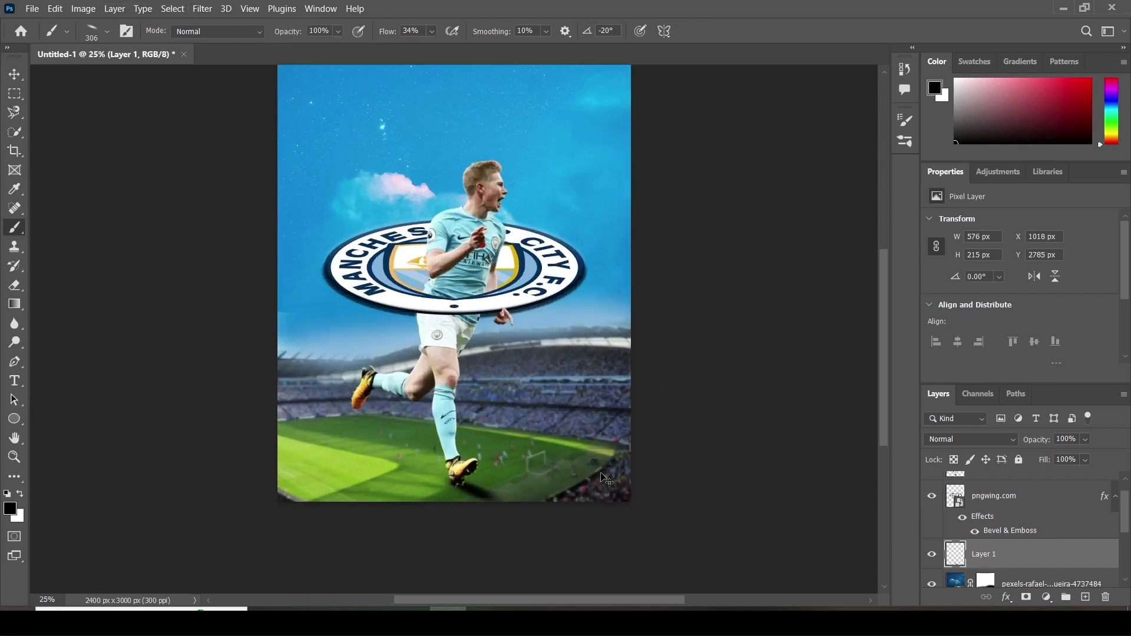
{"action": "key", "text": "ctrl+minus"}
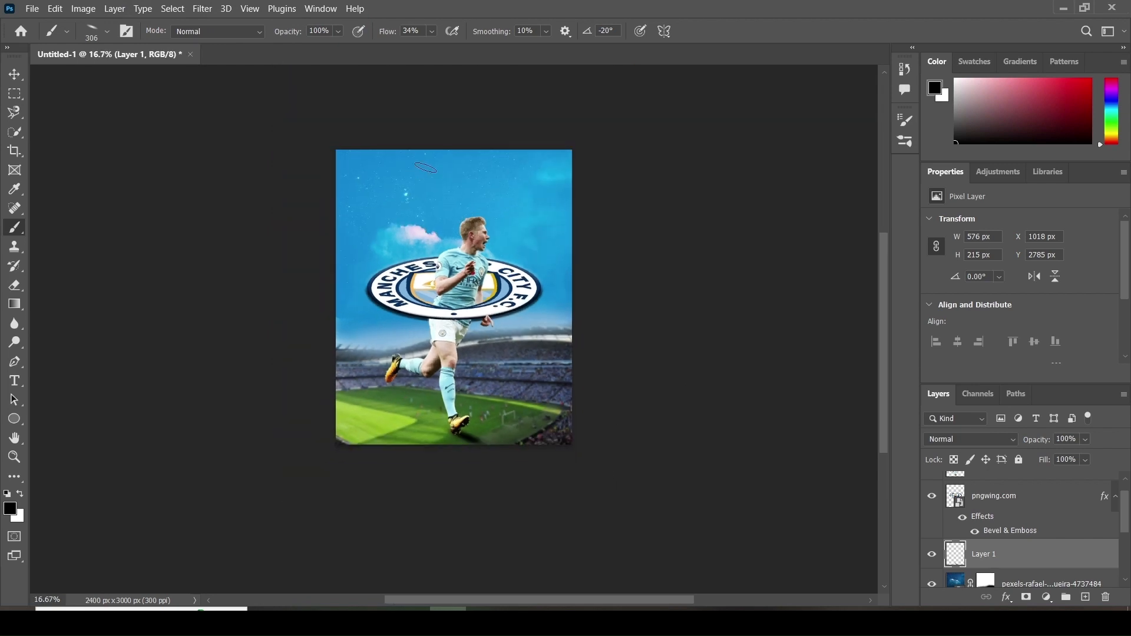
- Add the text "Kevin" in the sky above the crest, beside the player's head
{"action": "left_click", "coordinate": [15, 74]}
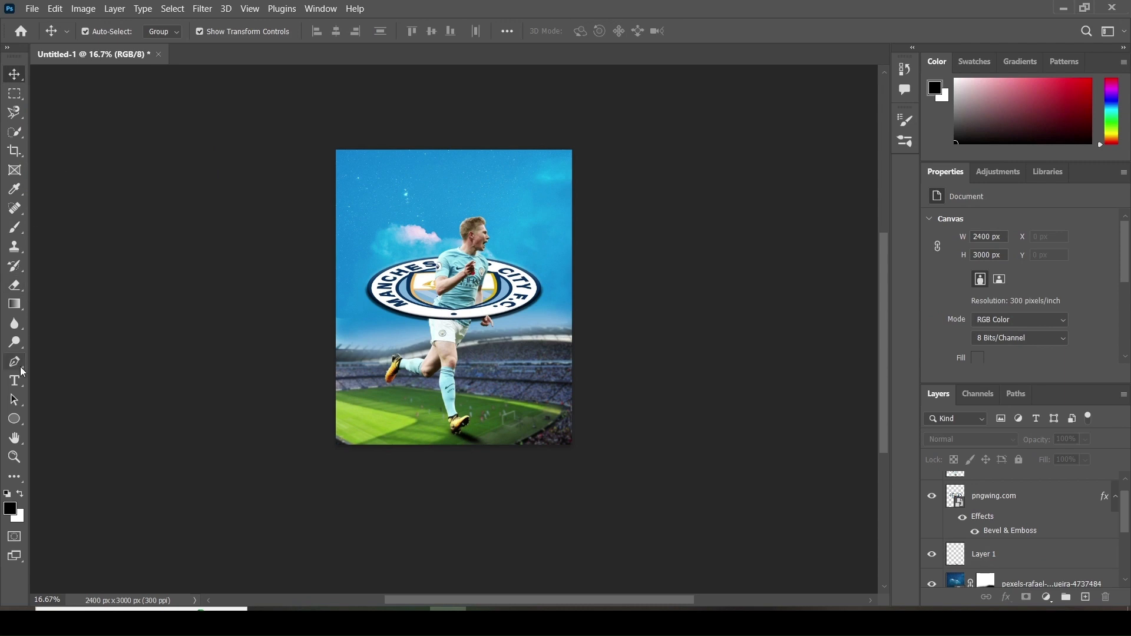
{"action": "left_click", "coordinate": [15, 380]}
{"action": "left_click", "coordinate": [276, 272]}
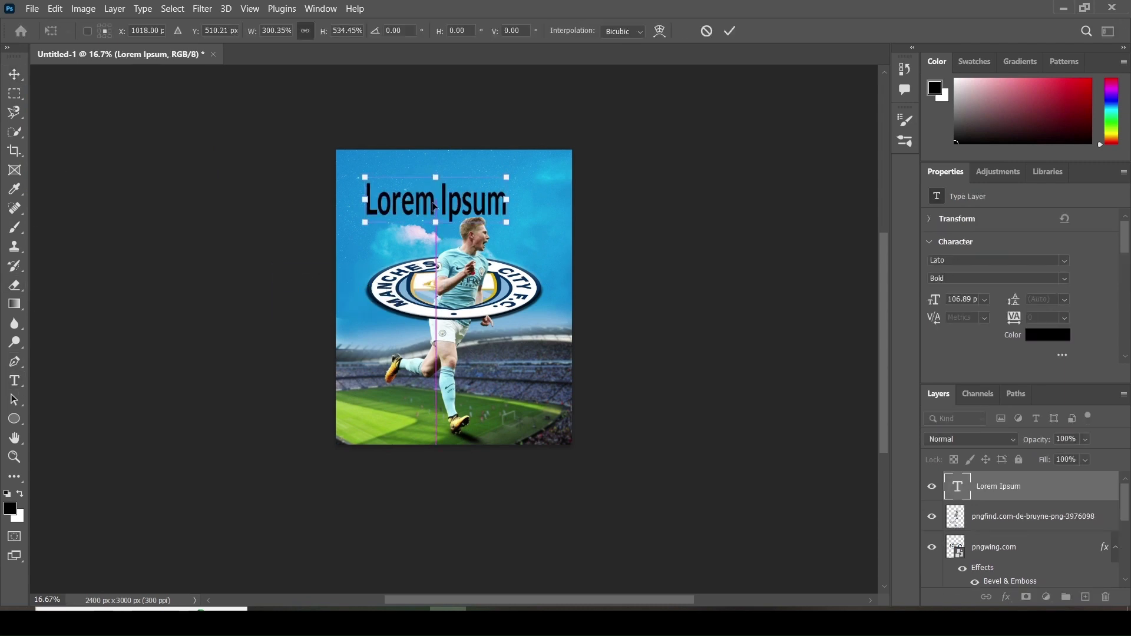
{"action": "type", "text": "Kevin"}
- Change the "Kevin" text to an ornate script font and adjust its placement in the sky
{"action": "left_click", "coordinate": [941, 261]}
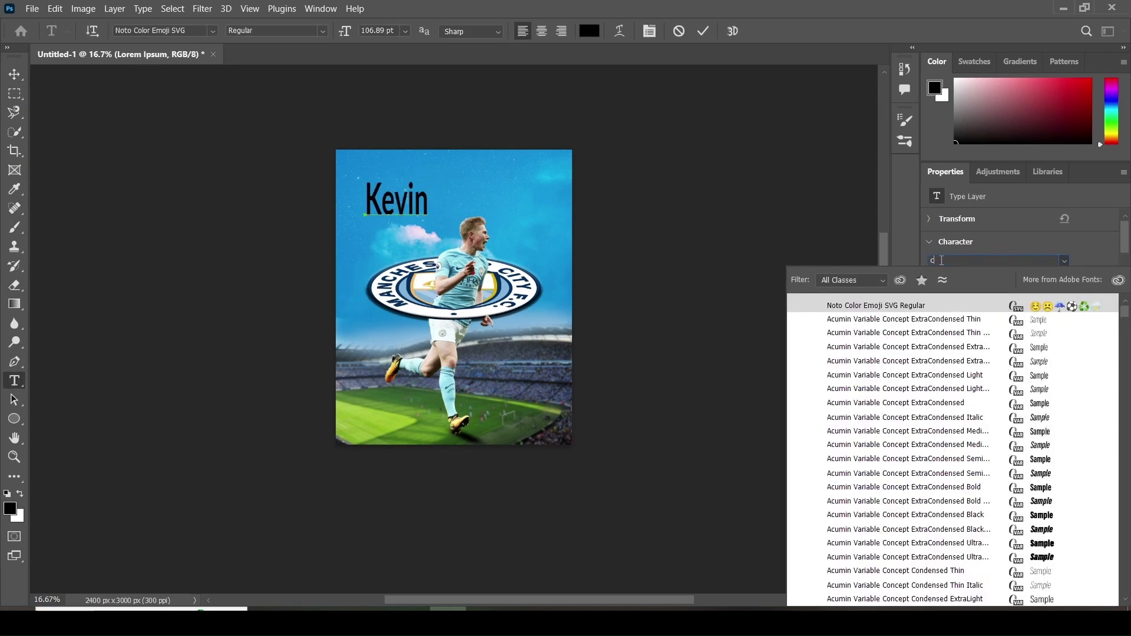
{"action": "left_click", "coordinate": [14, 75]}
{"action": "left_click", "coordinate": [941, 260]}
{"action": "type", "text": "sc"}
{"action": "left_click", "coordinate": [864, 417]}
{"action": "left_click_drag", "start_coordinate": [410, 202], "coordinate": [441, 234]}
{"action": "left_click", "coordinate": [731, 32]}
- Recolour the "Kevin" text with a dark navy sampled from the crest
{"action": "left_click", "coordinate": [1048, 335]}
{"action": "left_click", "coordinate": [430, 276]}
{"action": "left_click", "coordinate": [847, 114]}
- Add a second text layer reading "DE" and set its font to Lato
{"action": "left_click", "coordinate": [15, 381]}
{"action": "type", "text": "DE"}
{"action": "left_click", "coordinate": [15, 75]}
{"action": "left_click", "coordinate": [940, 260]}
{"action": "type", "text": "lato"}
{"action": "left_click", "coordinate": [842, 389]}
- Change the second text line to "De Brunye" and position it directly beneath "Kevin"
{"action": "left_click", "coordinate": [14, 380]}
{"action": "double_click", "coordinate": [387, 239]}
{"action": "type", "text": "De Brunye"}
{"action": "left_click", "coordinate": [15, 75]}
{"action": "left_click", "coordinate": [451, 244]}
{"action": "key", "text": "Return"}
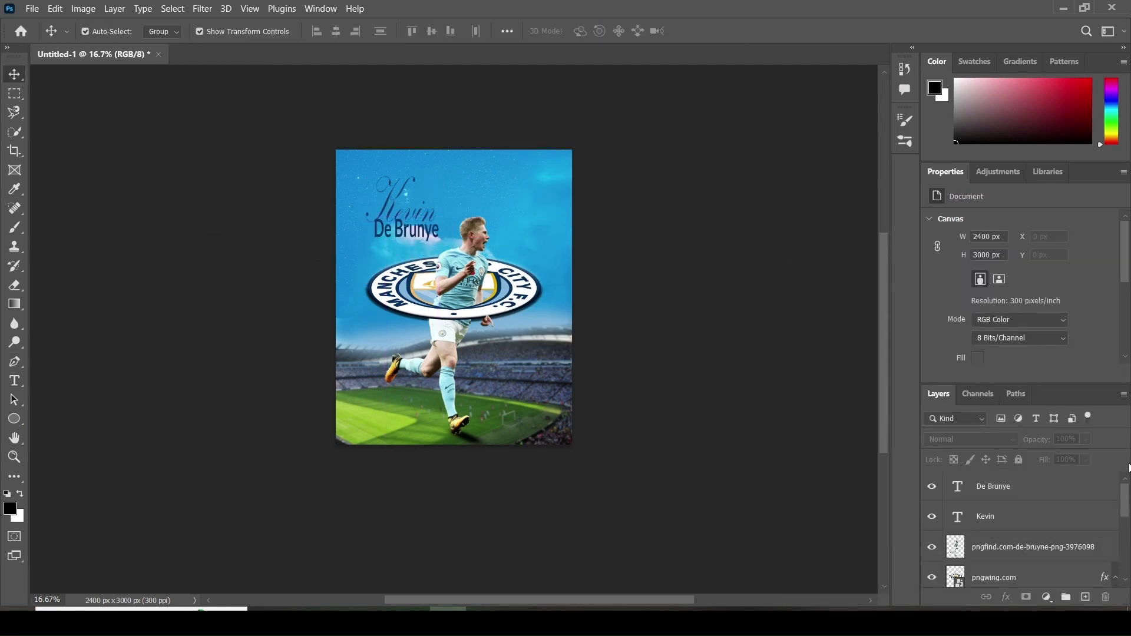
- Add a Gradient Map adjustment layer above the "De Brunye" text layer and hide it to reveal the original colours
{"action": "left_click", "coordinate": [1048, 597]}
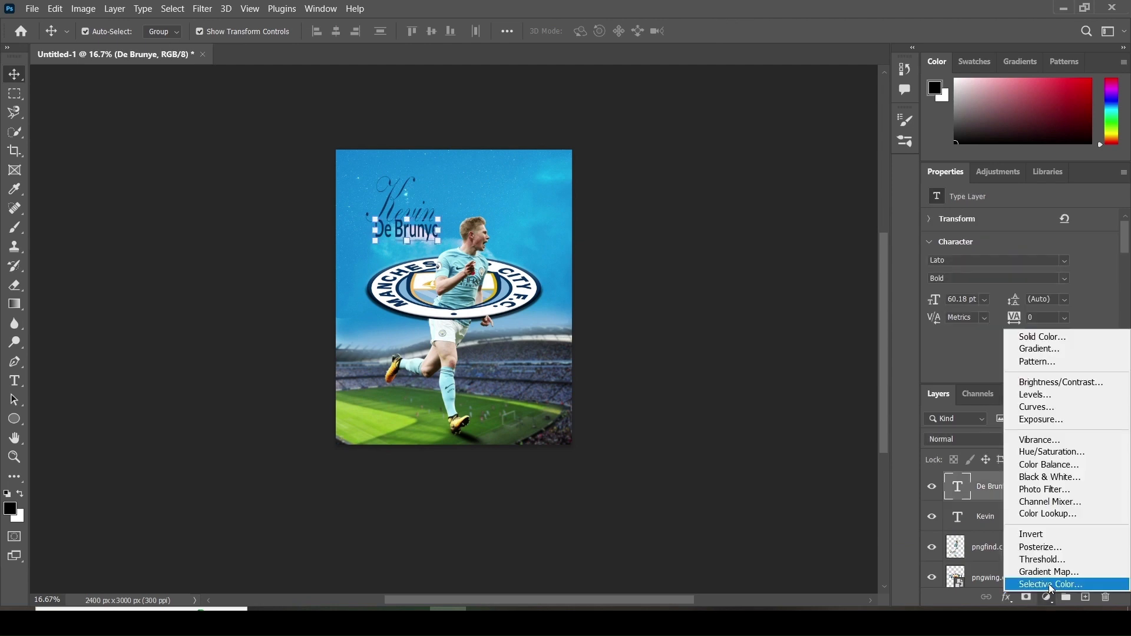
{"action": "left_click", "coordinate": [1054, 576]}
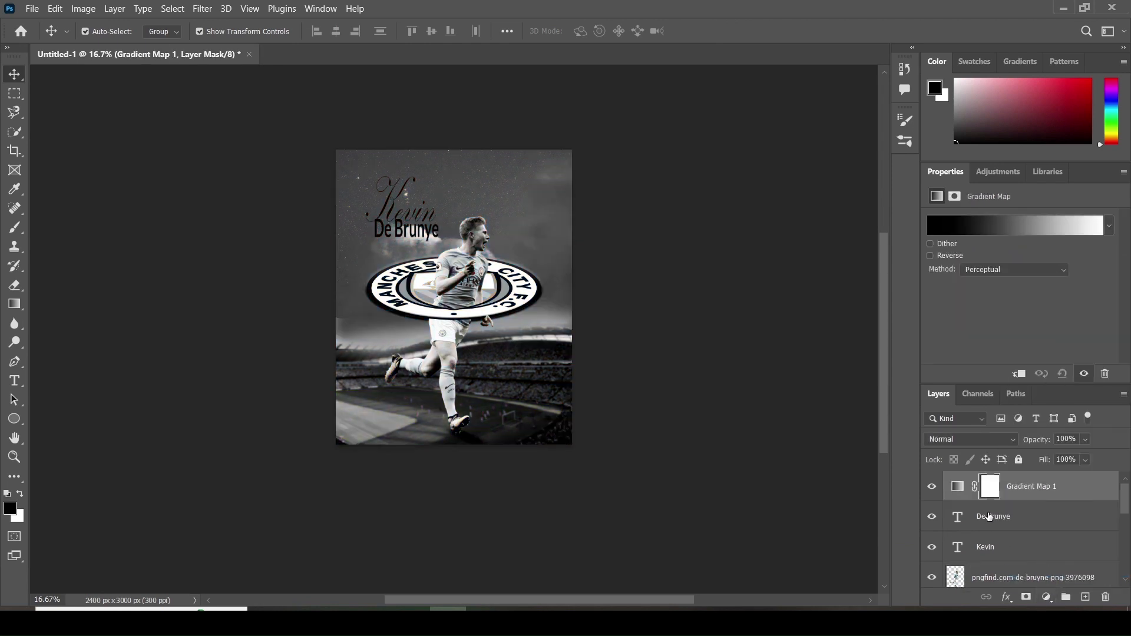
{"action": "left_click", "coordinate": [932, 487]}
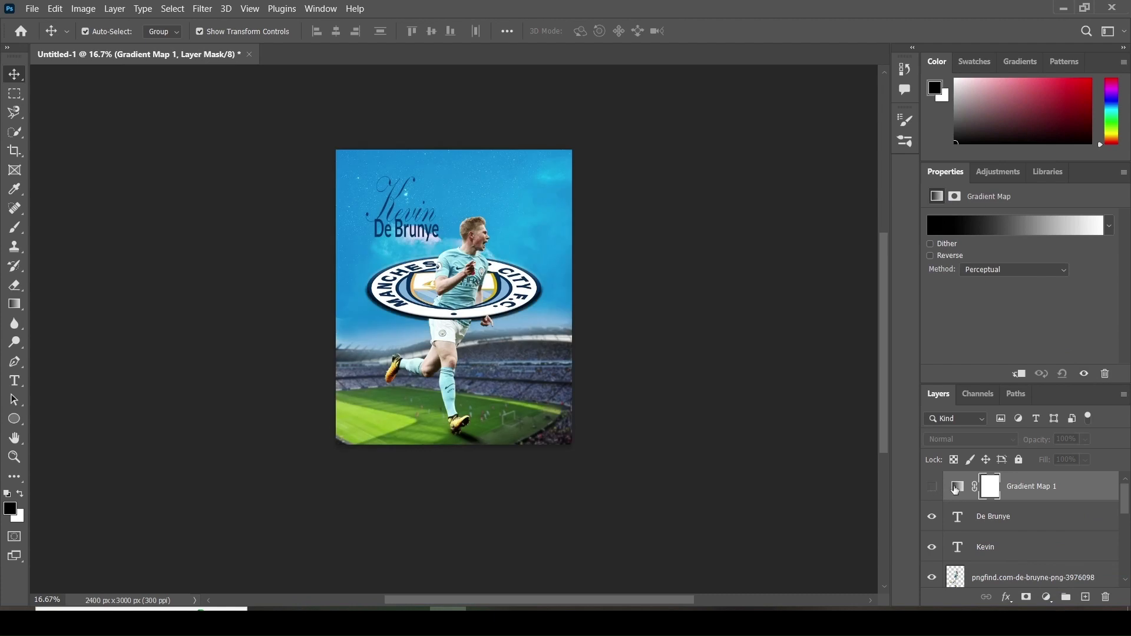
- Set the gradient map's starting stop to a light cyan sampled from the player's shirt
{"action": "left_click", "coordinate": [957, 492]}
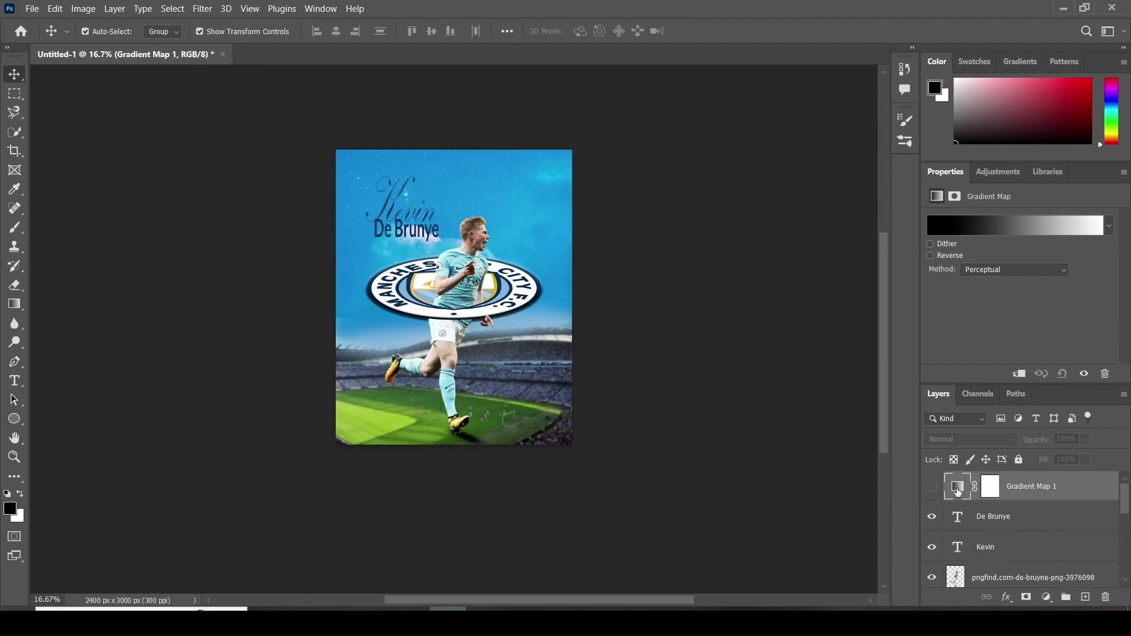
{"action": "left_click", "coordinate": [1037, 229]}
{"action": "left_click_drag", "start_coordinate": [580, 65], "coordinate": [807, 78]}
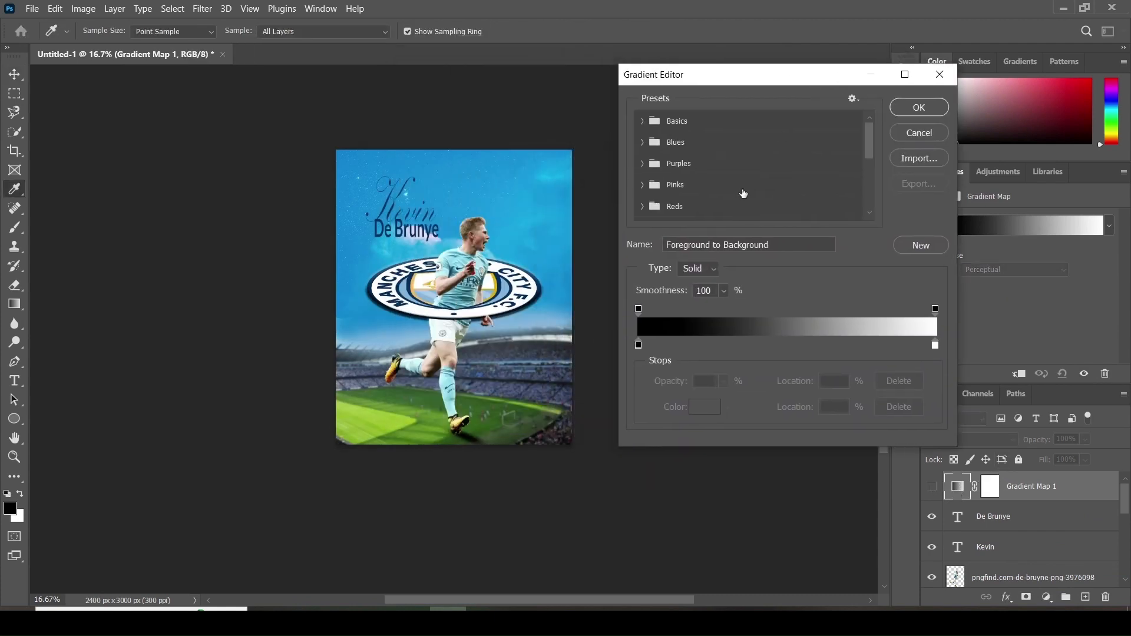
{"action": "left_click", "coordinate": [638, 346]}
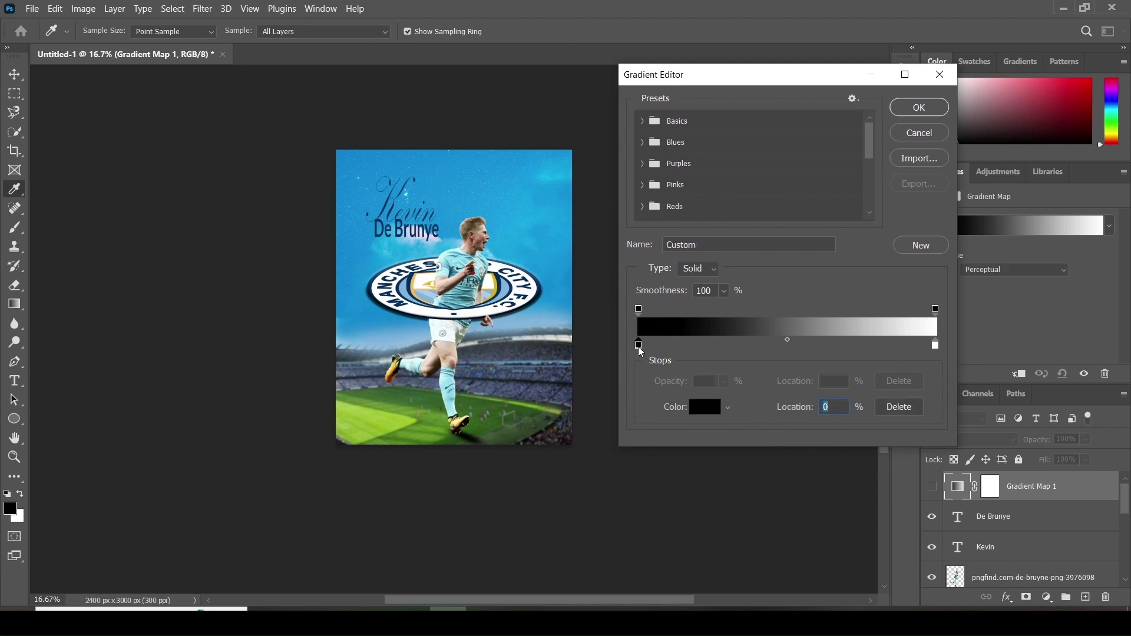
{"action": "left_click", "coordinate": [707, 406]}
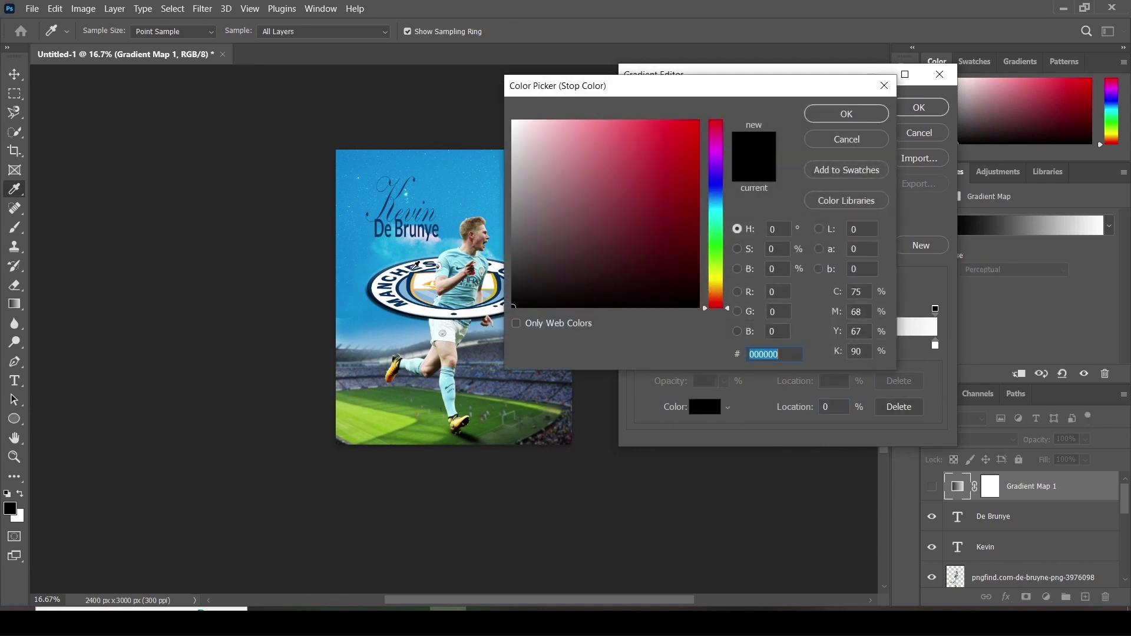
{"action": "left_click", "coordinate": [383, 269]}
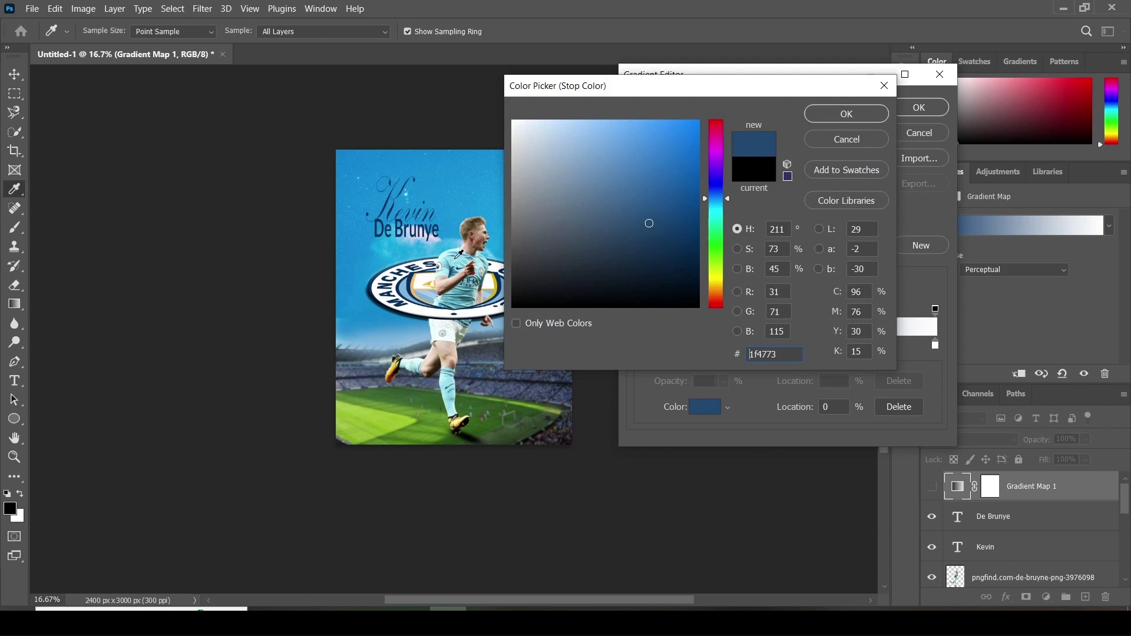
{"action": "left_click", "coordinate": [453, 256]}
{"action": "left_click", "coordinate": [835, 116]}
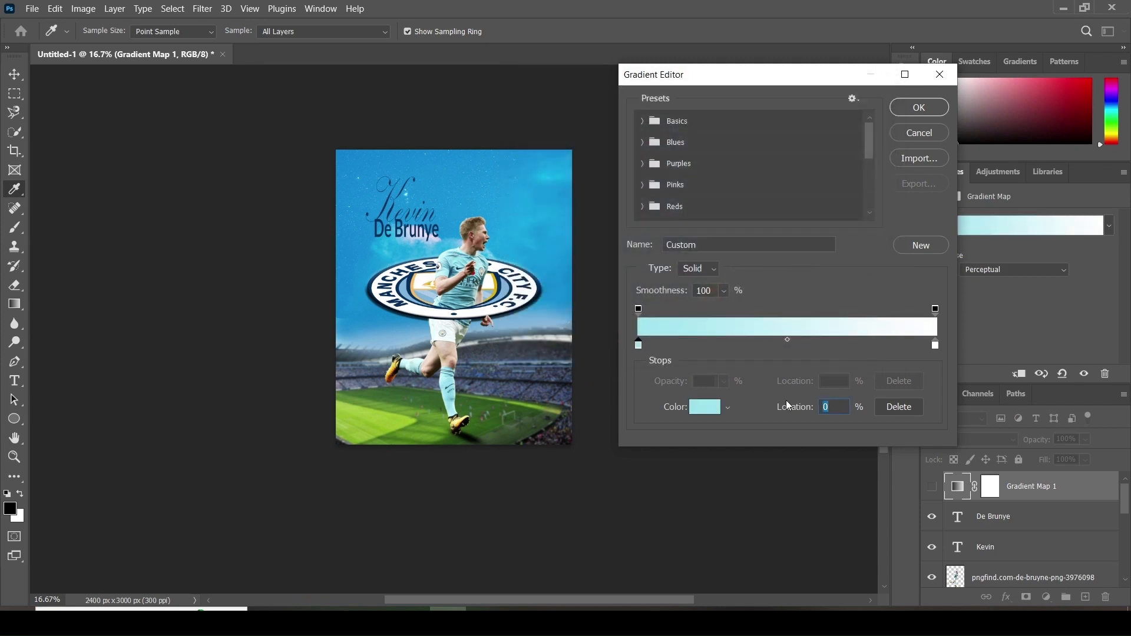
- Set the gradient map's ending stop to the golden yellow e9ab00 sampled from the crest and accept the gradient
{"action": "left_click", "coordinate": [935, 345]}
{"action": "left_click", "coordinate": [705, 407]}
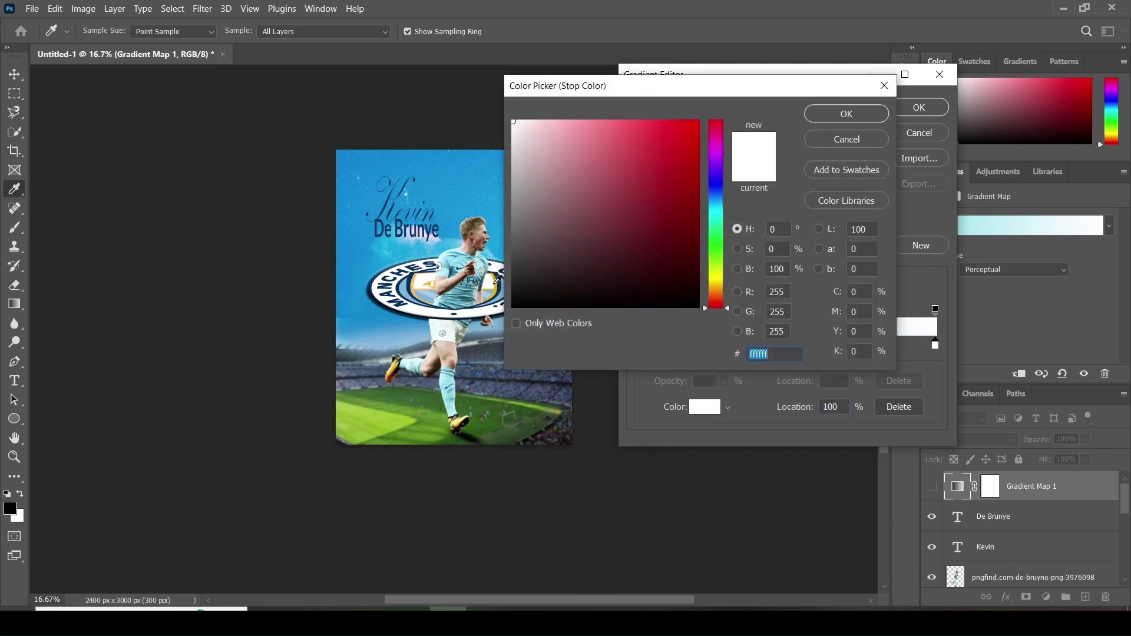
{"action": "left_click", "coordinate": [494, 284]}
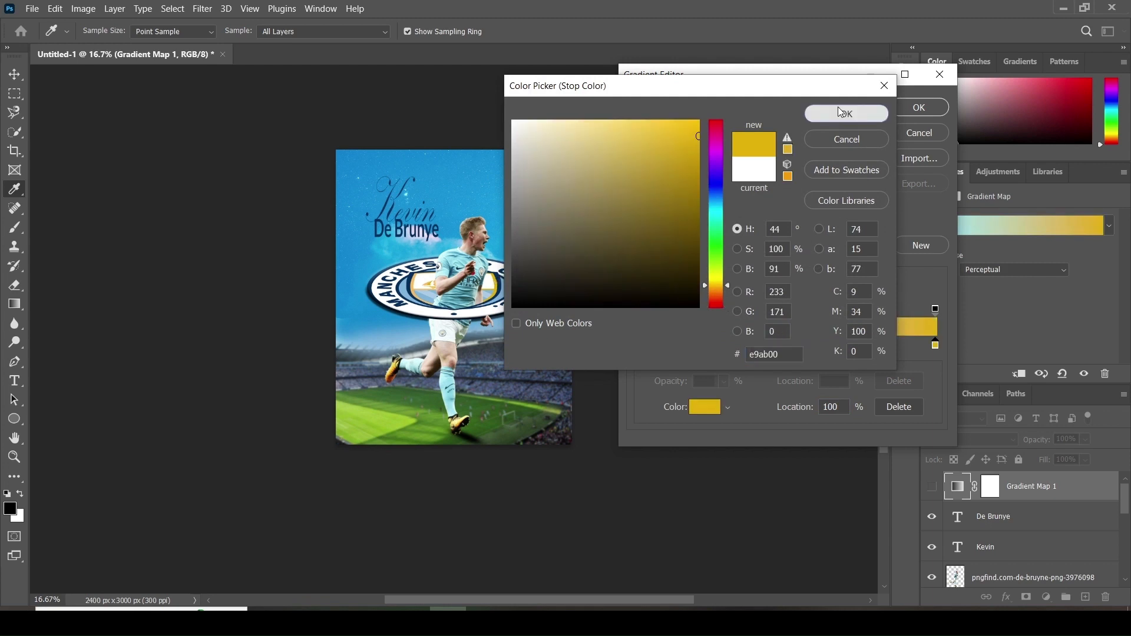
{"action": "left_click", "coordinate": [839, 109]}
{"action": "left_click", "coordinate": [911, 112]}
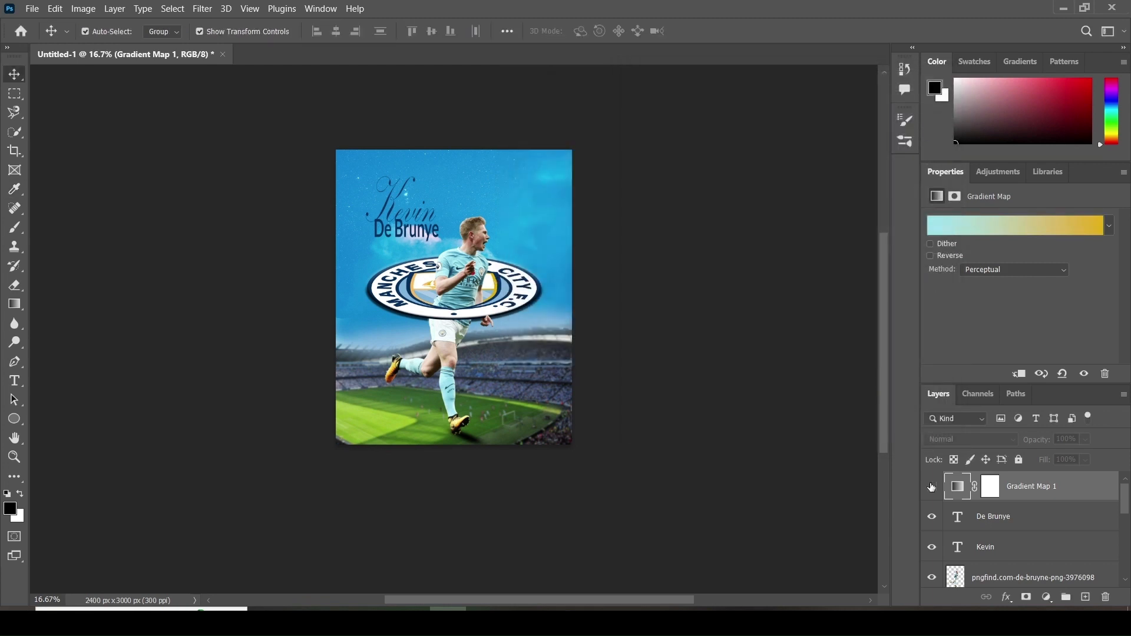
- Show the Gradient Map layer again and blend it with Color Burn at 46% opacity, comparing the poster with and without it
{"action": "left_click", "coordinate": [931, 487]}
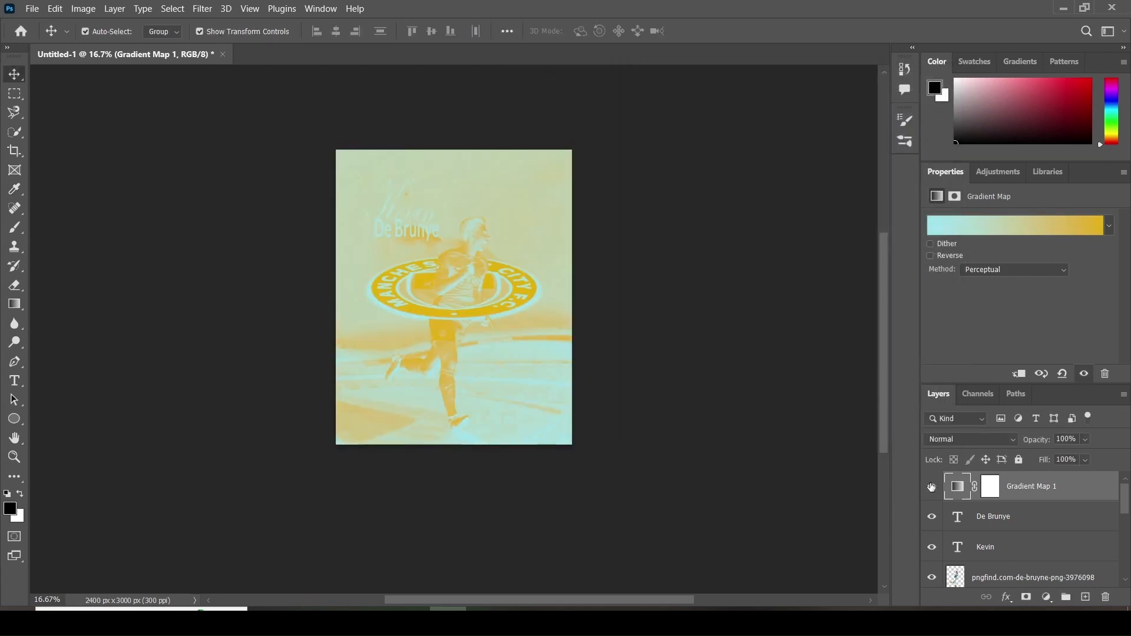
{"action": "left_click", "coordinate": [982, 440]}
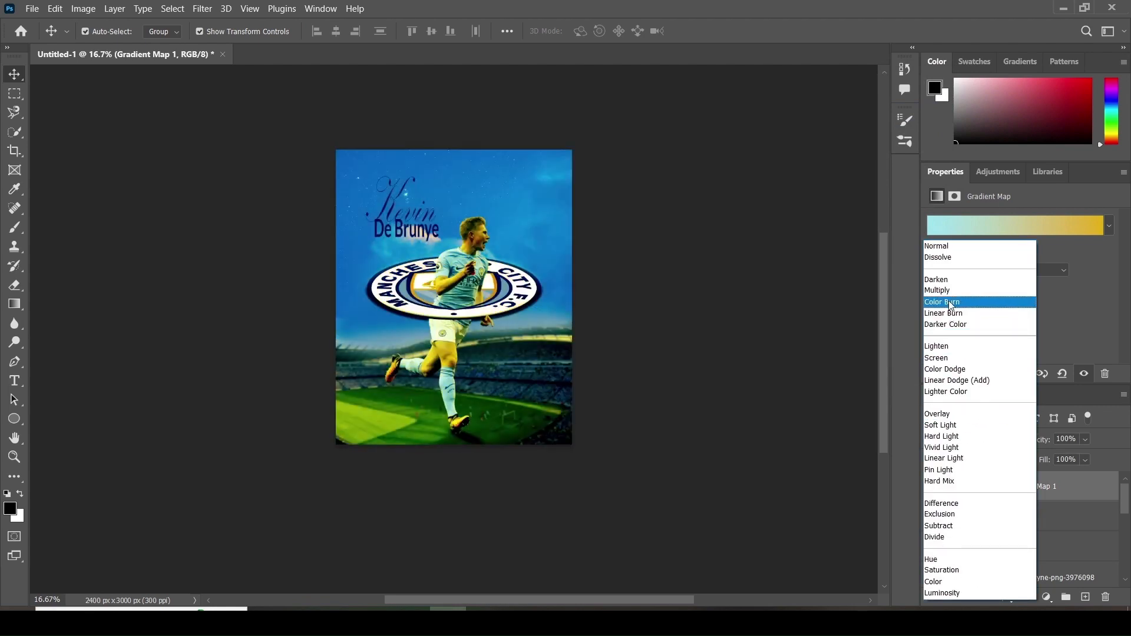
{"action": "left_click", "coordinate": [950, 302]}
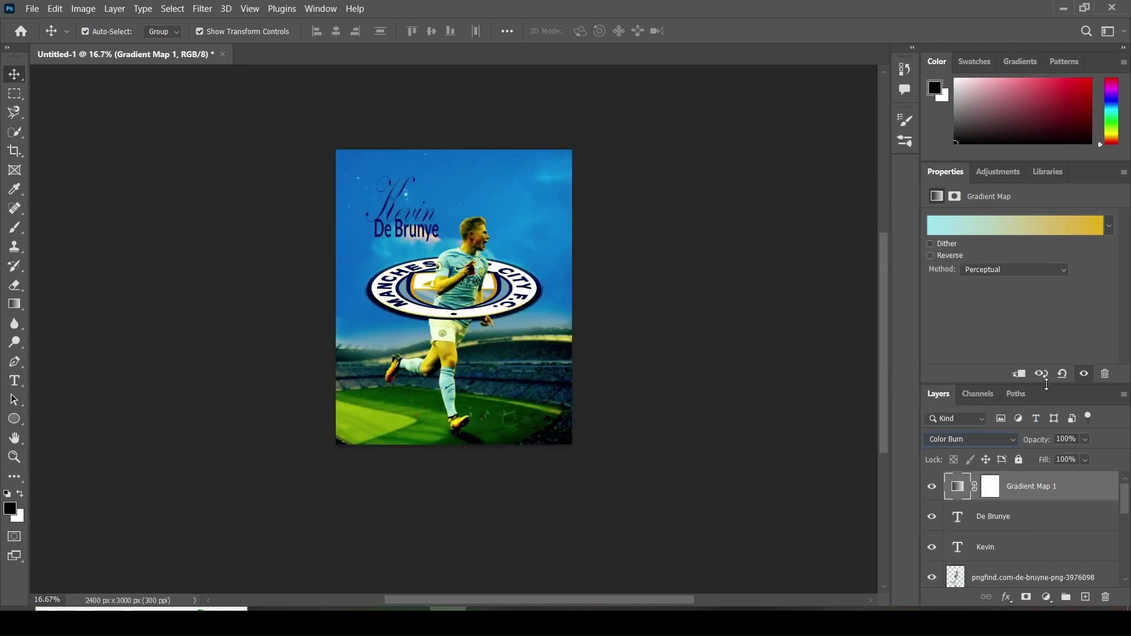
{"action": "left_click", "coordinate": [1085, 440]}
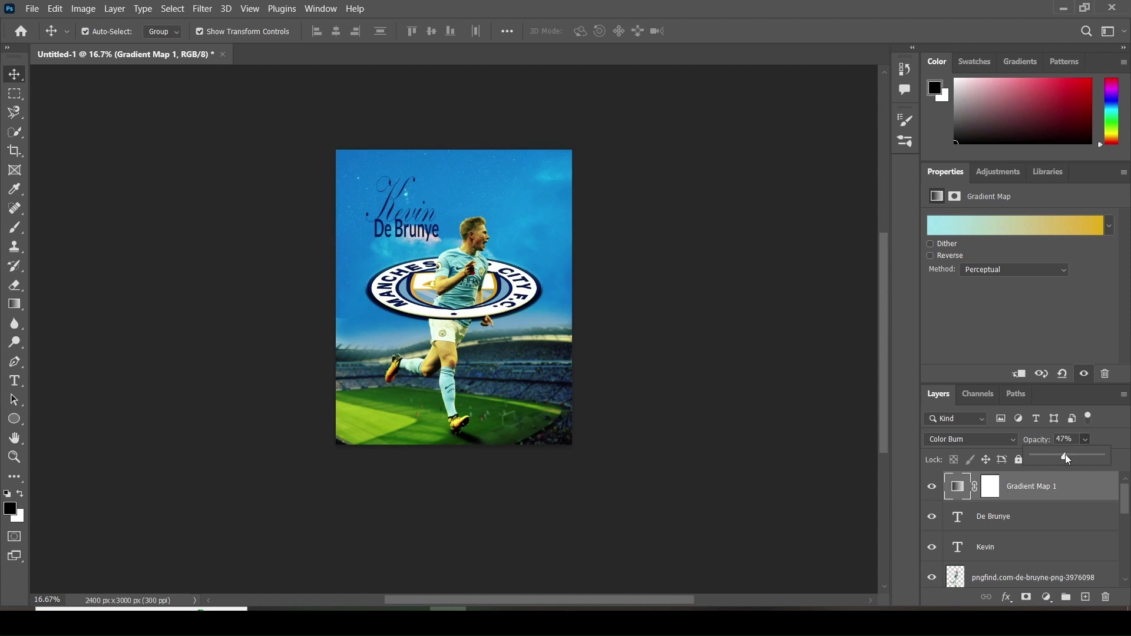
{"action": "left_click", "coordinate": [936, 491]}
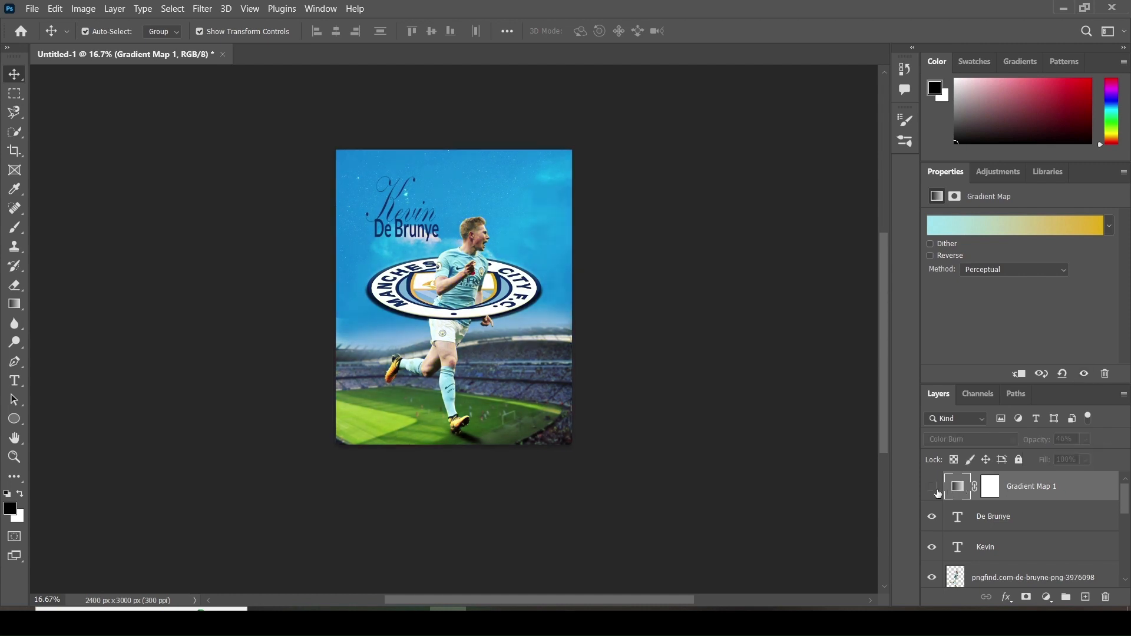
{"action": "left_click", "coordinate": [936, 490]}
{"action": "left_click", "coordinate": [937, 491]}
{"action": "left_click", "coordinate": [936, 491]}
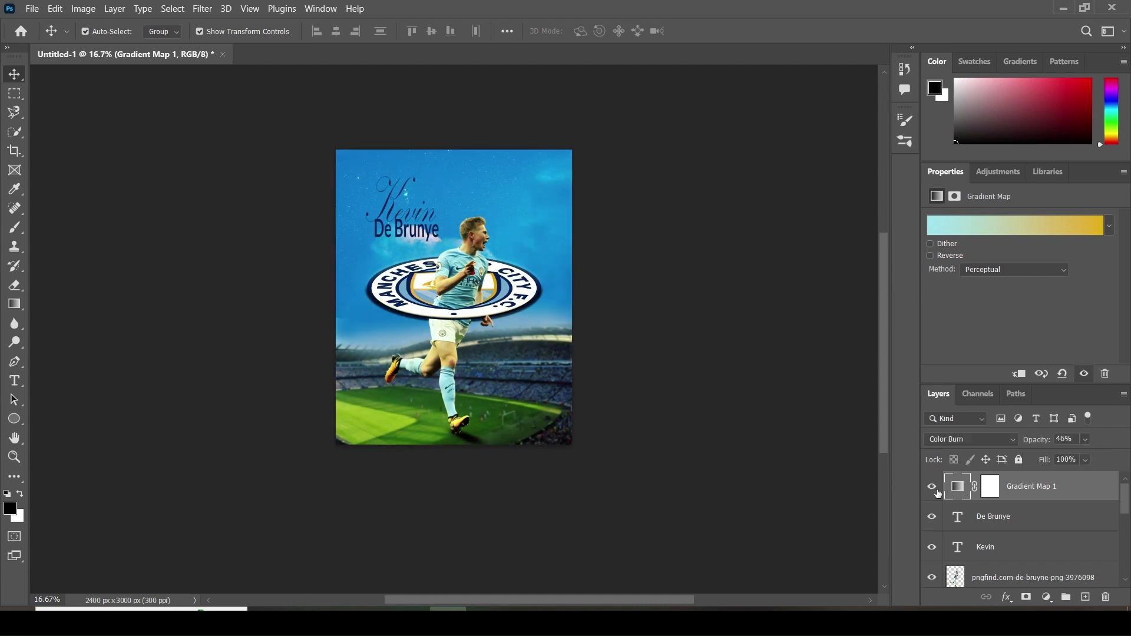
- Add a Color Lookup adjustment layer above the Gradient Map layer
{"action": "left_click", "coordinate": [1008, 598]}
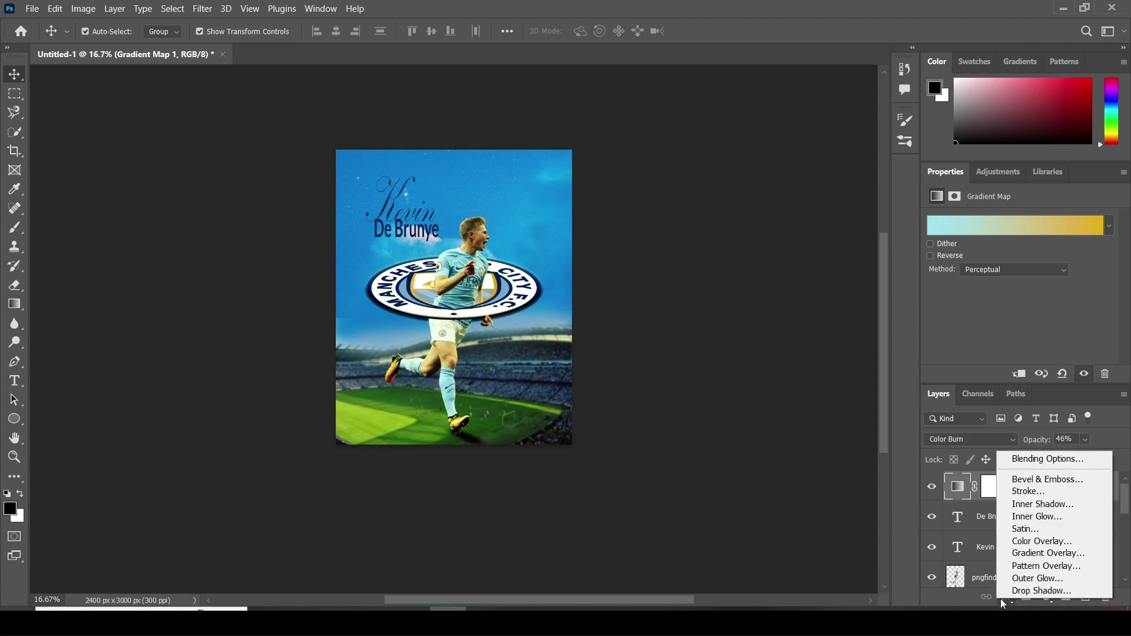
{"action": "left_click", "coordinate": [1011, 603]}
{"action": "left_click", "coordinate": [1048, 597]}
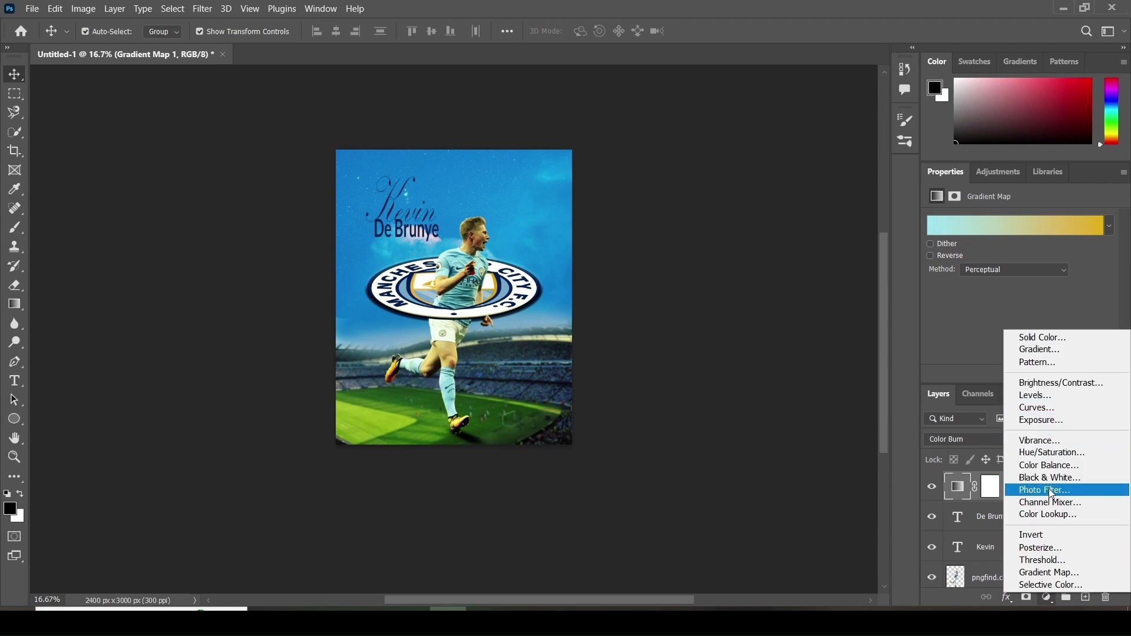
{"action": "left_click", "coordinate": [1052, 516]}
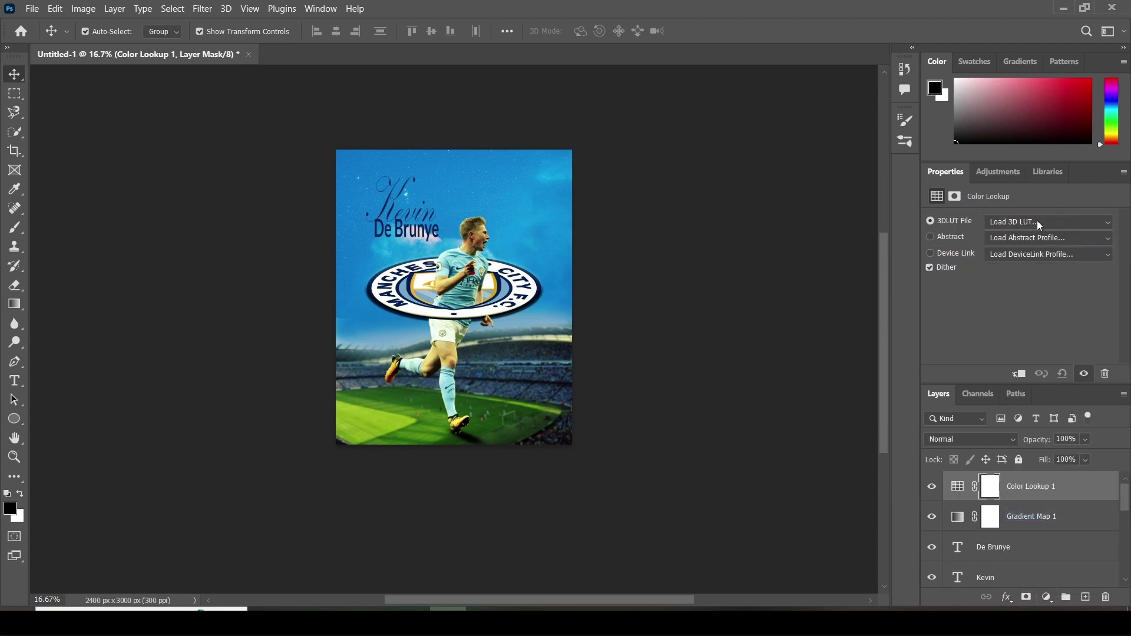
{"action": "left_click", "coordinate": [1040, 226]}
{"action": "left_click", "coordinate": [969, 6]}
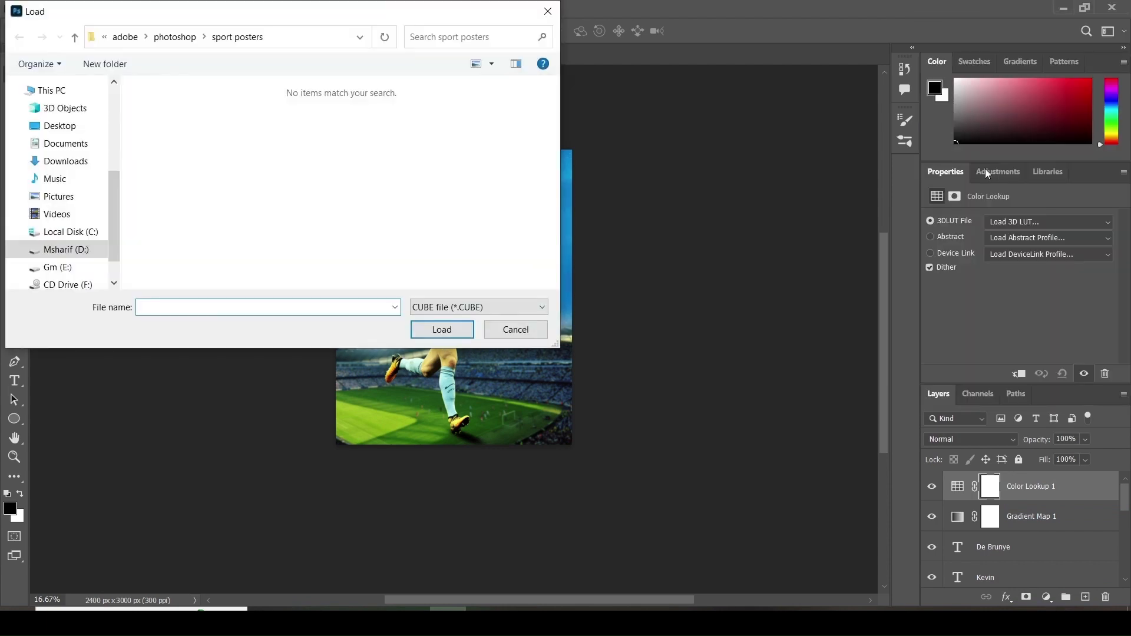
{"action": "left_click", "coordinate": [547, 11]}
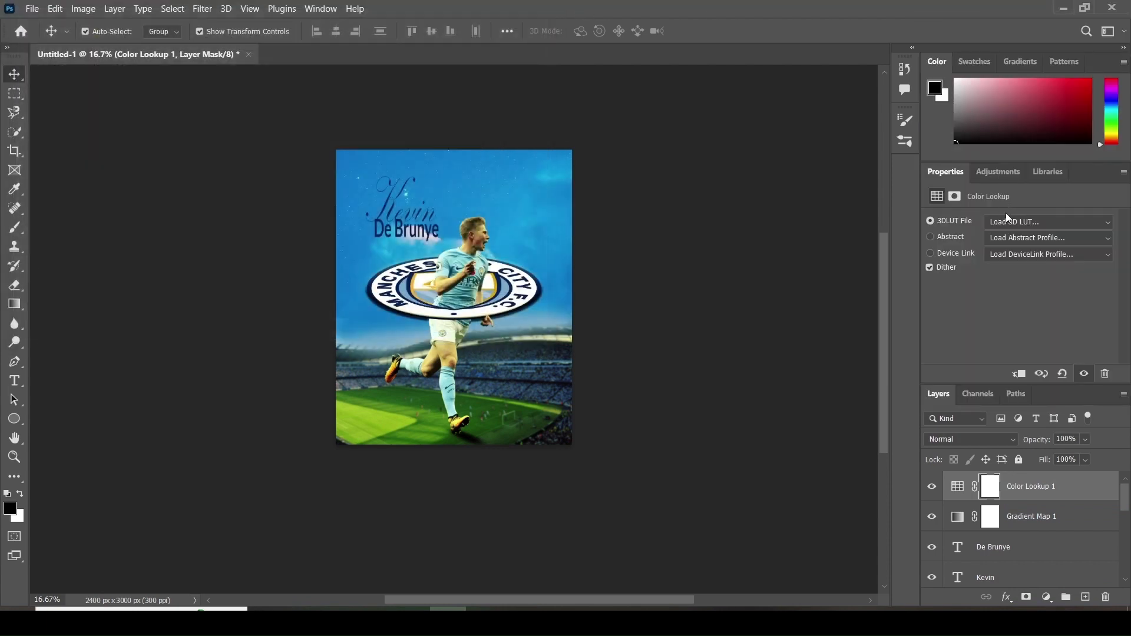
- Apply the Crisp_Winter.look 3D LUT to the Color Lookup layer and set its blend mode to Soft Light
{"action": "left_click", "coordinate": [1007, 219]}
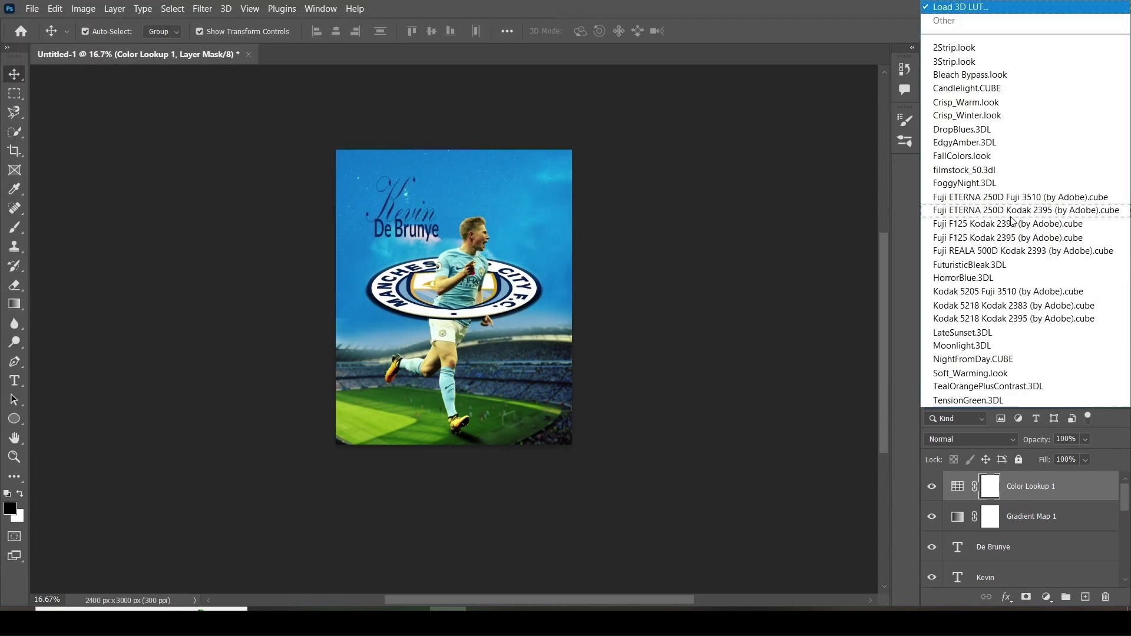
{"action": "left_click", "coordinate": [956, 48]}
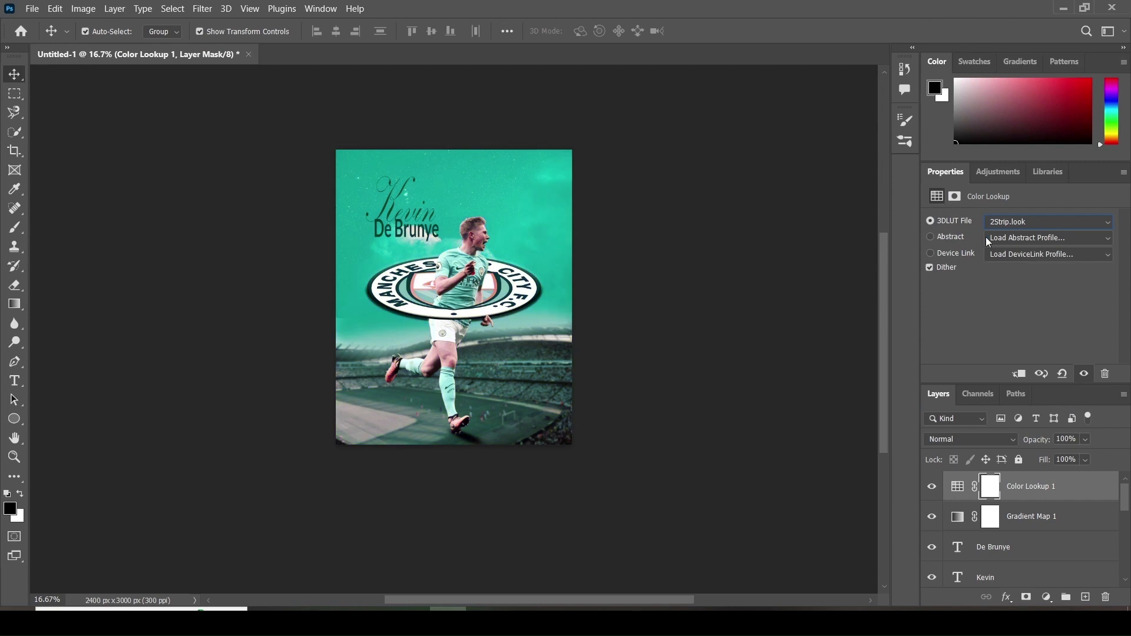
{"action": "key", "text": "Down"}
{"action": "key", "text": "Down"}
{"action": "key", "text": "Down"}
{"action": "key", "text": "Down"}
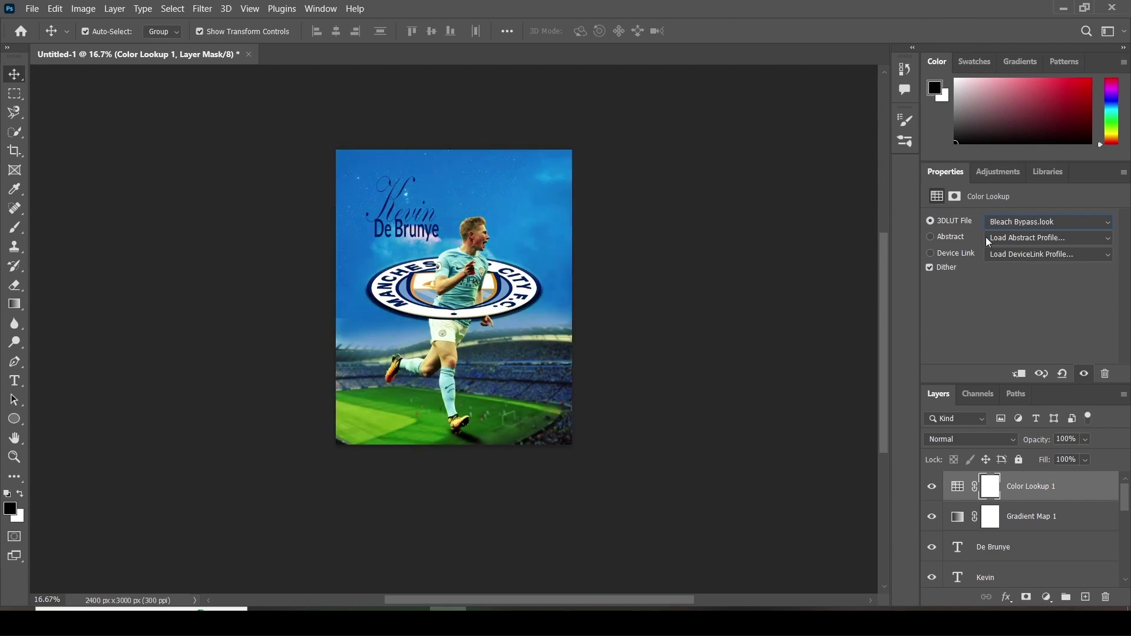
{"action": "key", "text": "Down"}
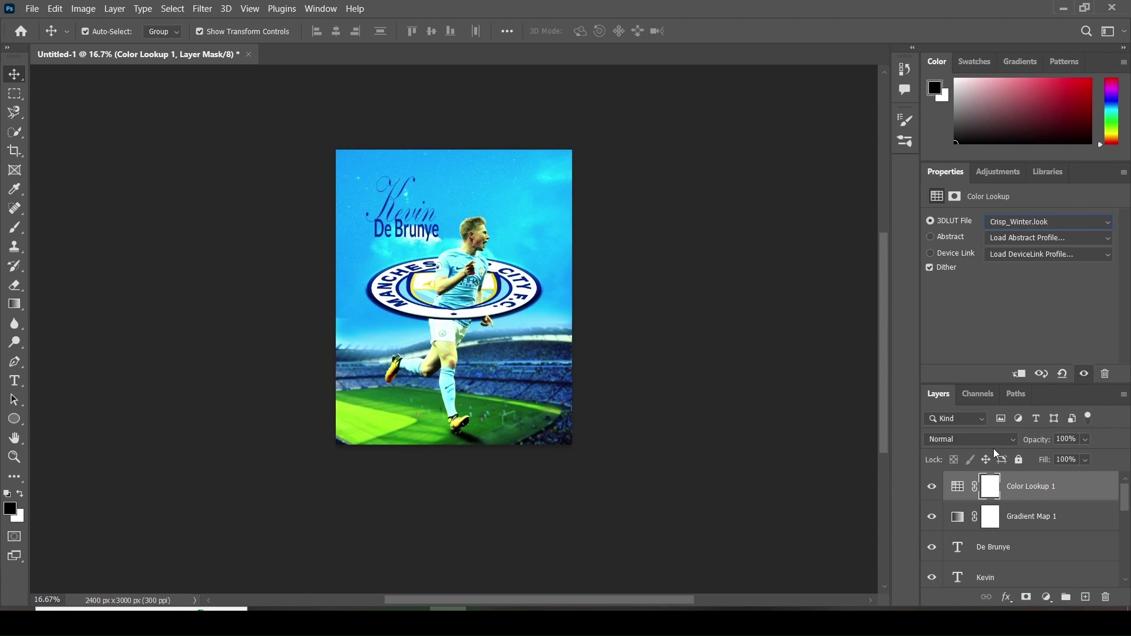
{"action": "left_click", "coordinate": [972, 439]}
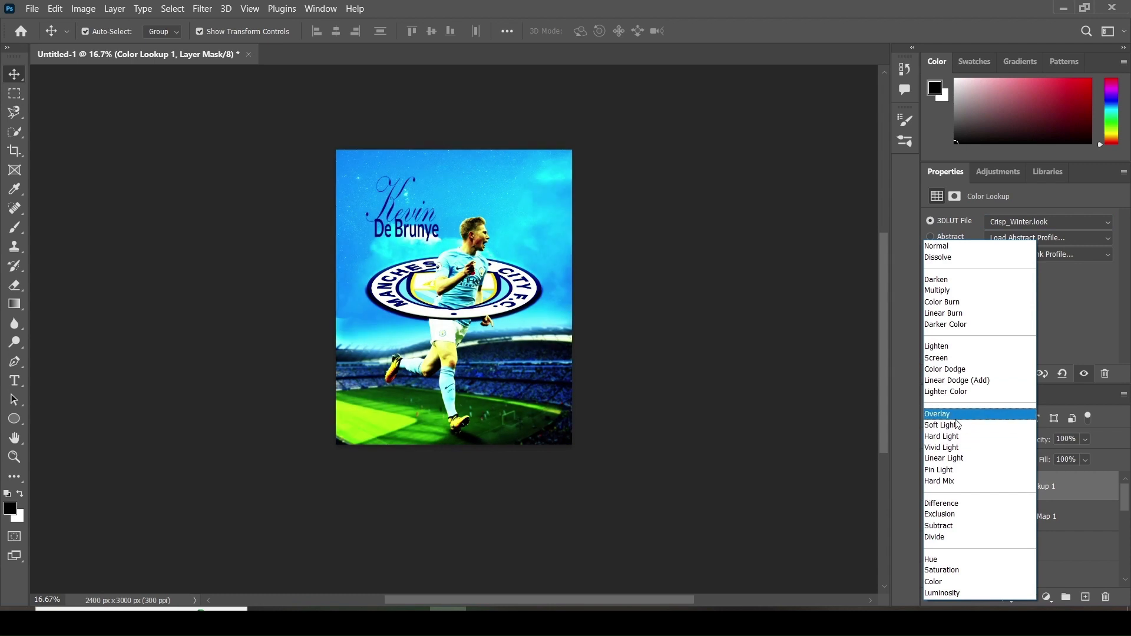
{"action": "left_click", "coordinate": [957, 425]}
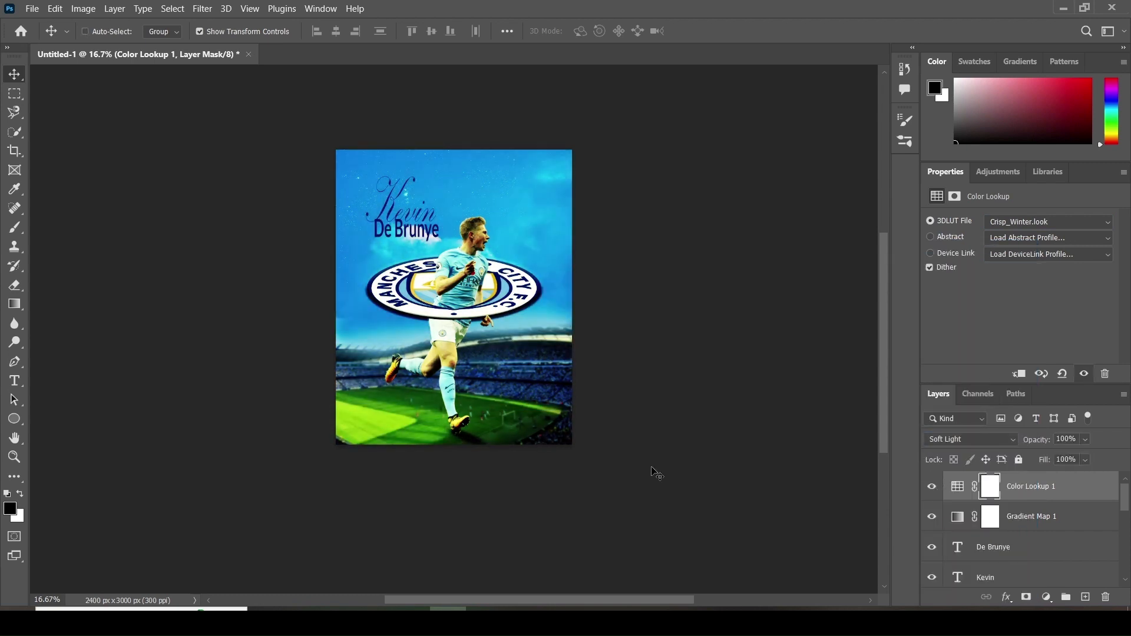
- Change the capital D and B in the second text line to lowercase so it reads "de brunye"
{"action": "key", "text": "ctrl+plus"}
{"action": "key", "text": "ctrl+plus"}
{"action": "key", "text": "ctrl+minus"}
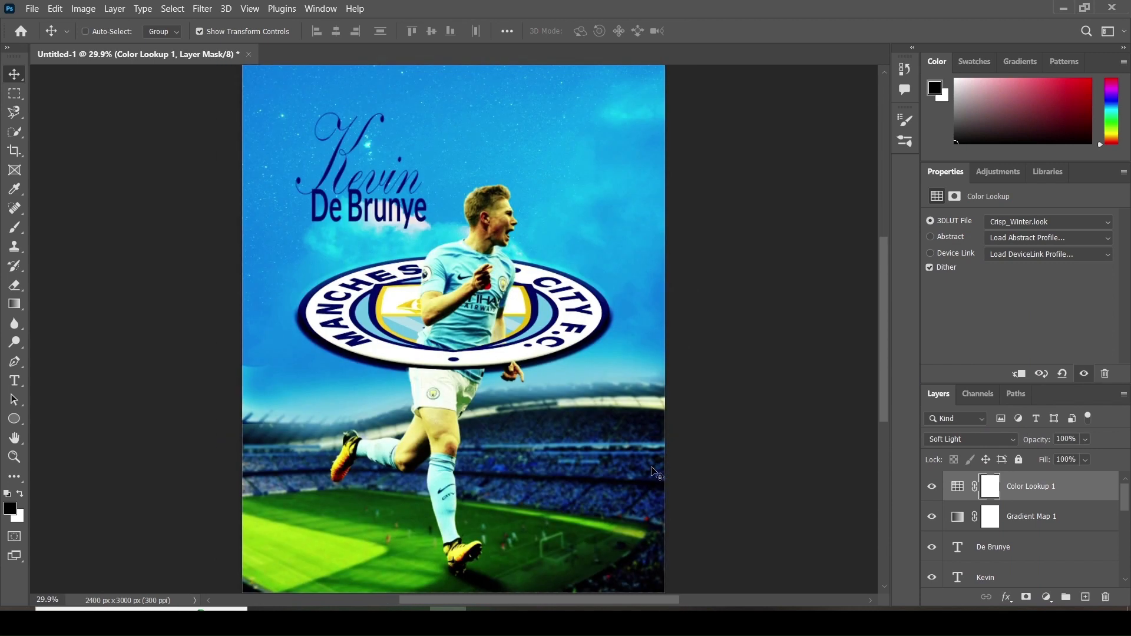
{"action": "key", "text": "t"}
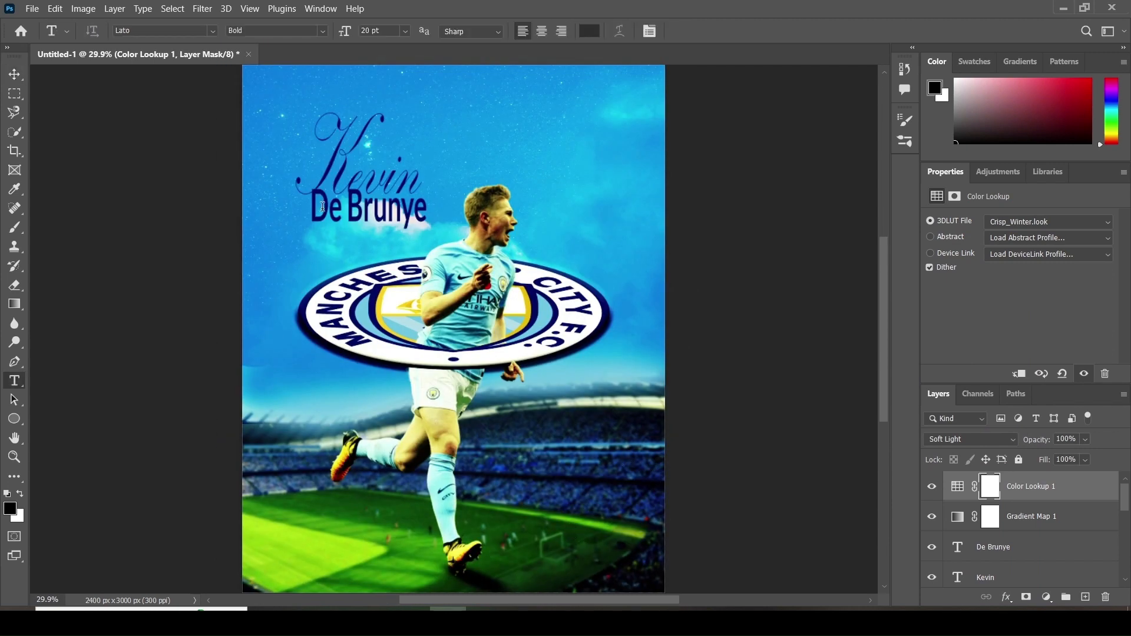
{"action": "left_click_drag", "start_coordinate": [323, 208], "coordinate": [307, 208]}
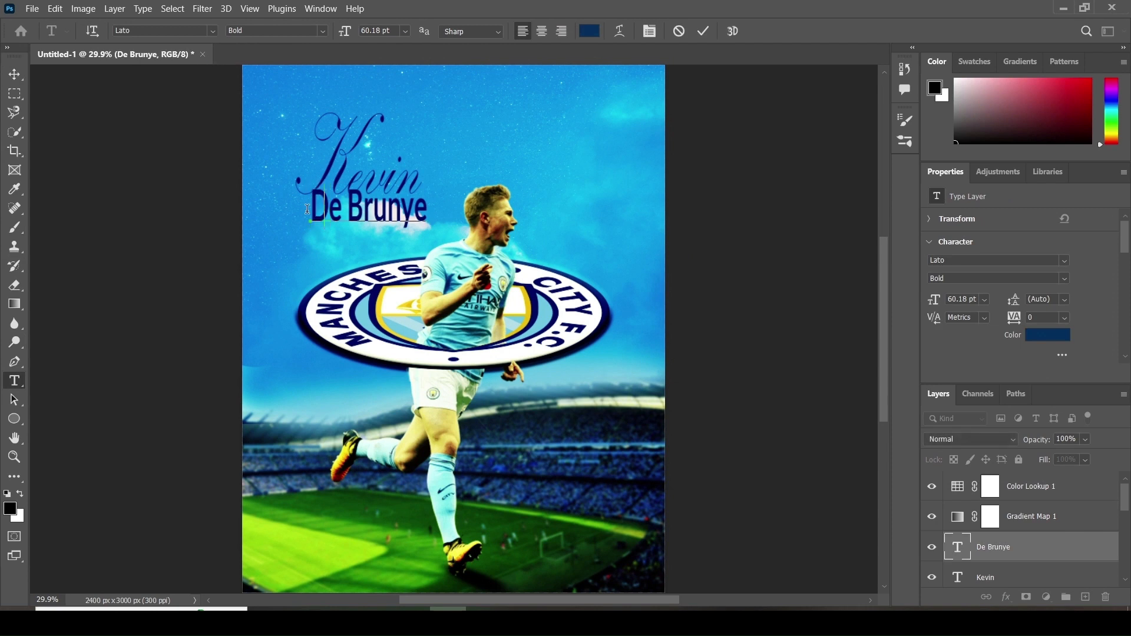
{"action": "type", "text": "d"}
{"action": "left_click_drag", "start_coordinate": [352, 206], "coordinate": [345, 206]}
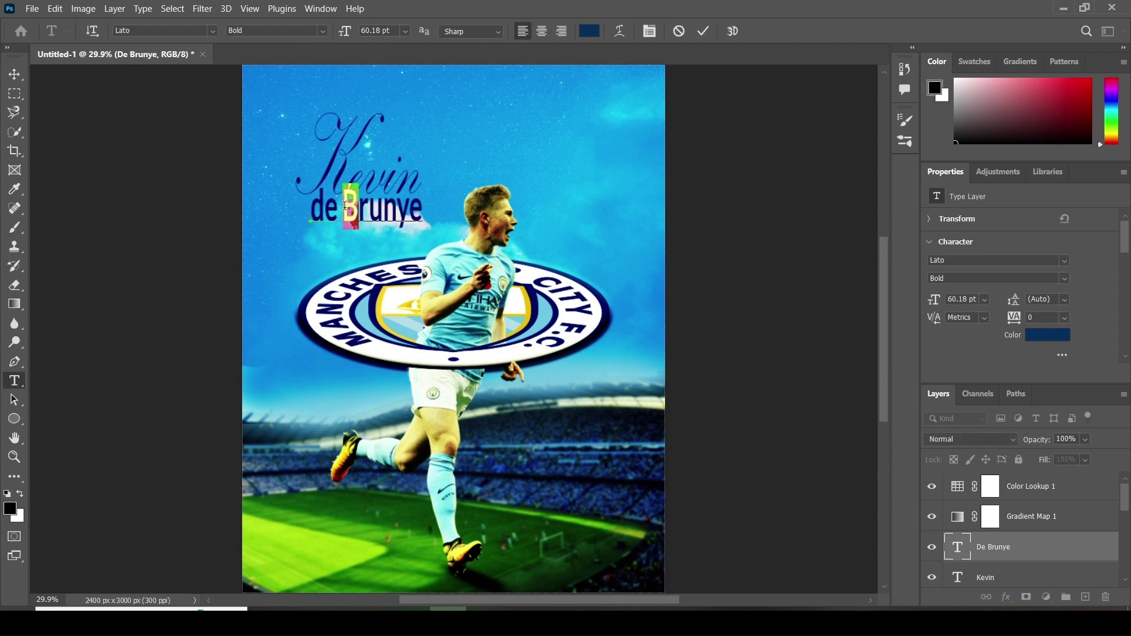
{"action": "type", "text": "b"}
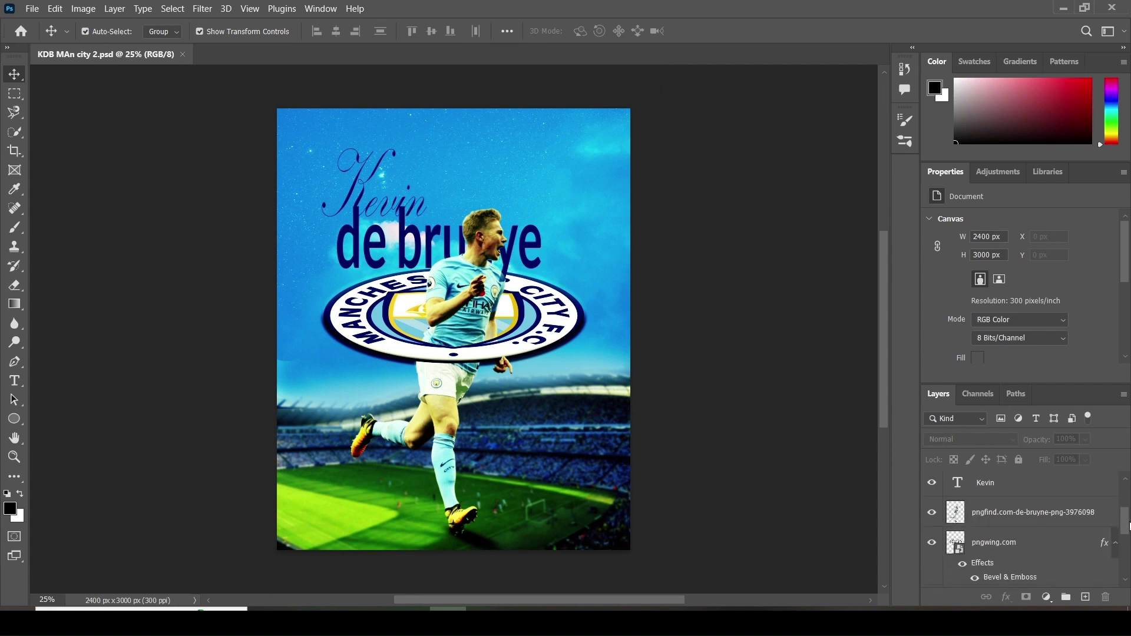
- Select the crest layer pngwing.com and hide the player layer to expose the whole crest
{"action": "scroll", "coordinate": [1128, 526], "scroll_direction": "down", "scroll_amount": 1}
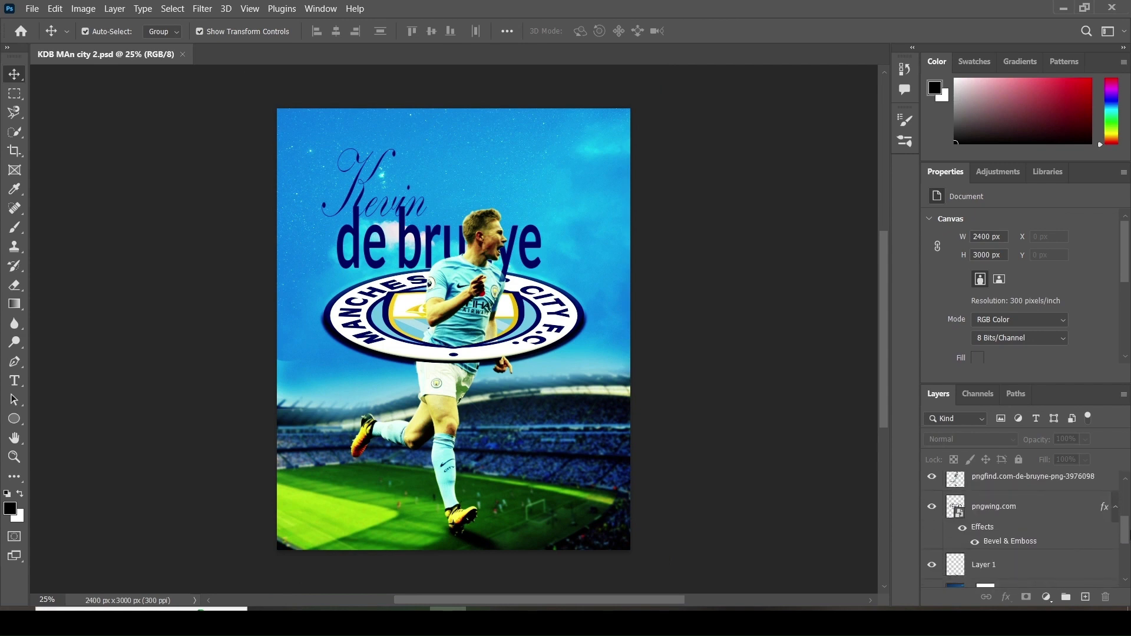
{"action": "left_click", "coordinate": [1003, 514]}
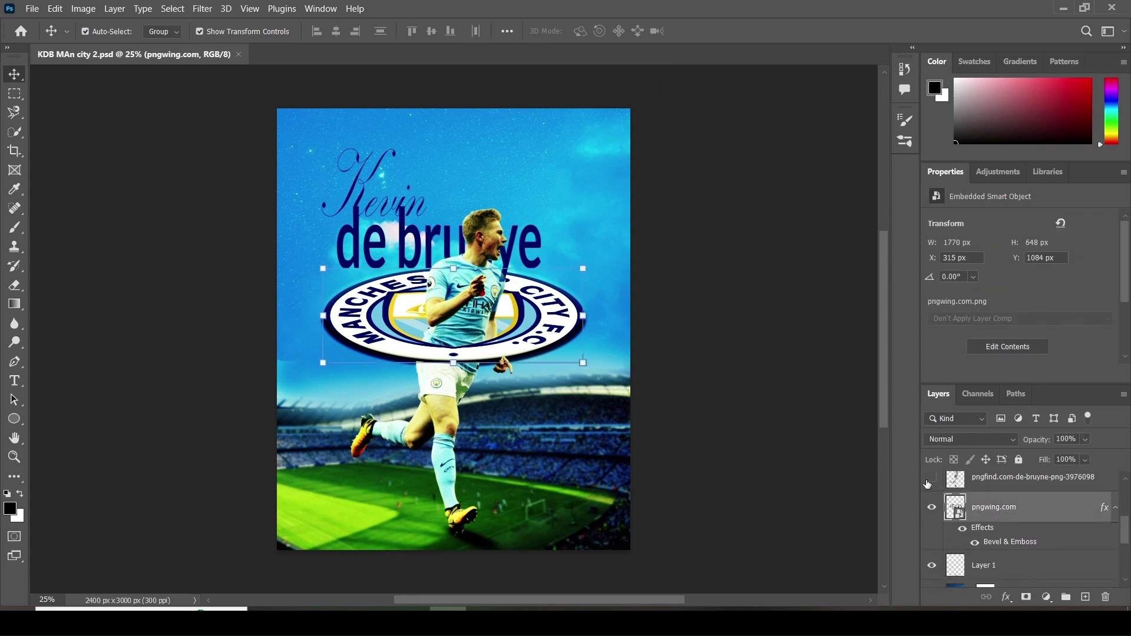
{"action": "left_click", "coordinate": [929, 480]}
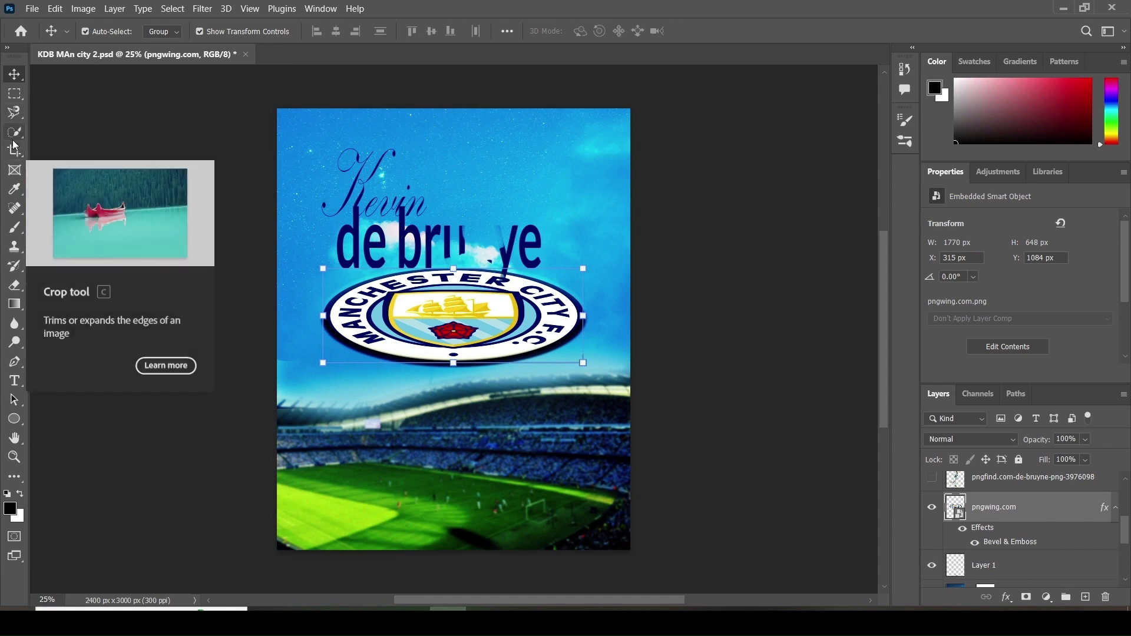
- Select the letters T, E and R of "MANCHESTER" on the crest with the Magic Wand tool
{"action": "left_click_drag", "start_coordinate": [14, 141], "coordinate": [57, 145]}
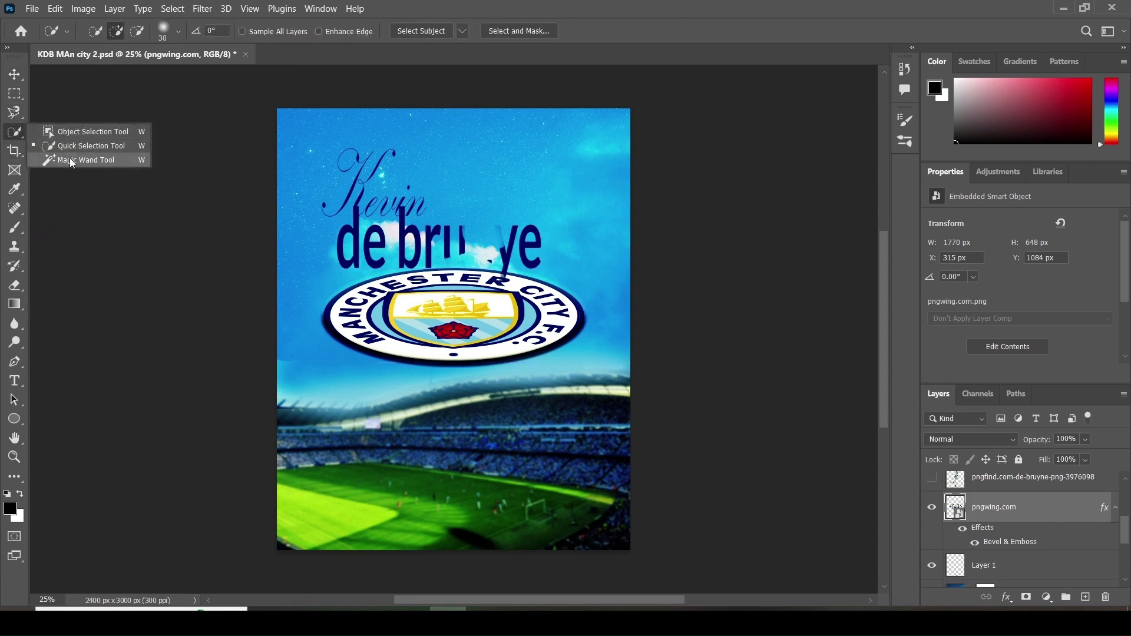
{"action": "left_click", "coordinate": [69, 159]}
{"action": "key", "text": "ctrl+plus"}
{"action": "key", "text": "ctrl+plus"}
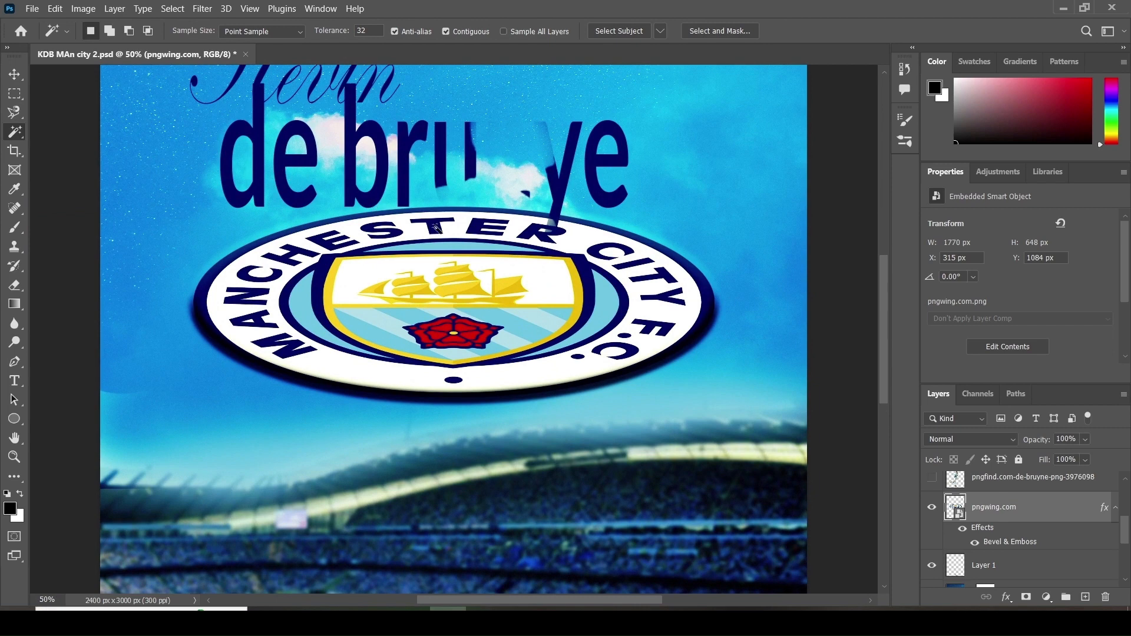
{"action": "left_click", "coordinate": [437, 232], "text": "shift"}
{"action": "left_click", "coordinate": [474, 231], "text": "shift"}
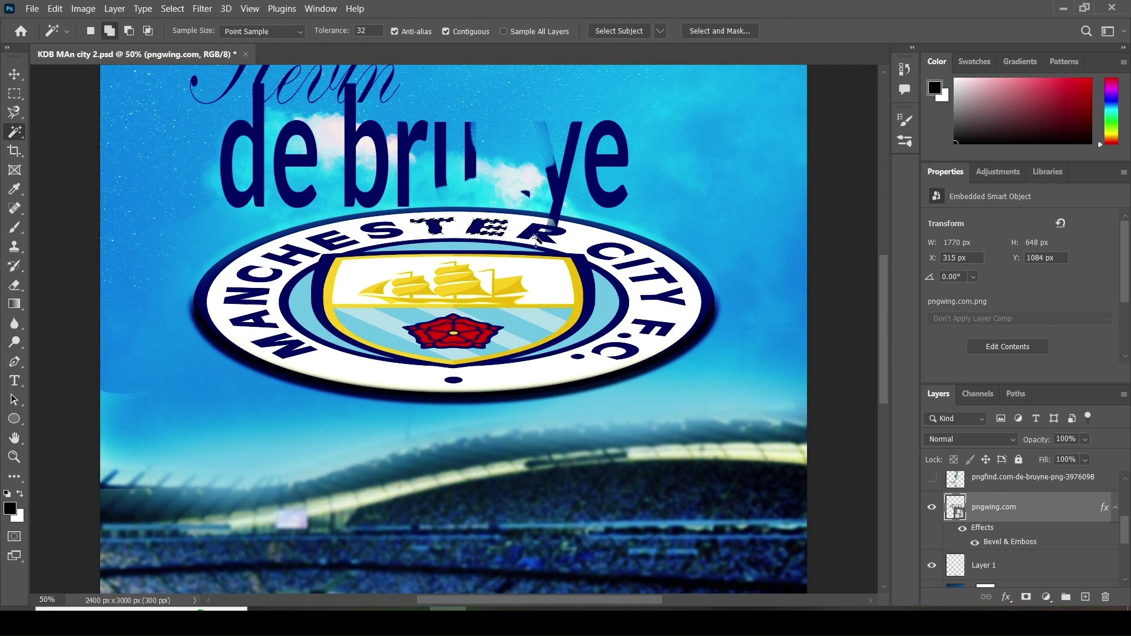
{"action": "left_click", "coordinate": [543, 237], "text": "shift"}
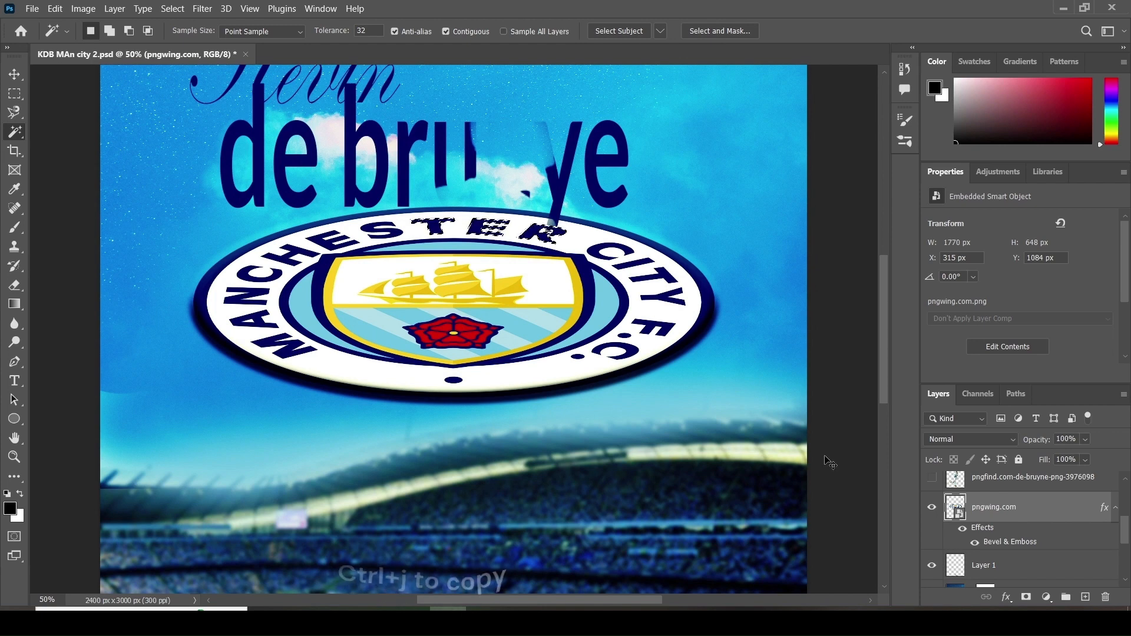
- Copy the selected crest letters to a new layer, then show the player layer and place the letters above it
{"action": "key", "text": "ctrl+j"}
{"action": "scroll", "coordinate": [952, 482], "scroll_direction": "up", "scroll_amount": 1}
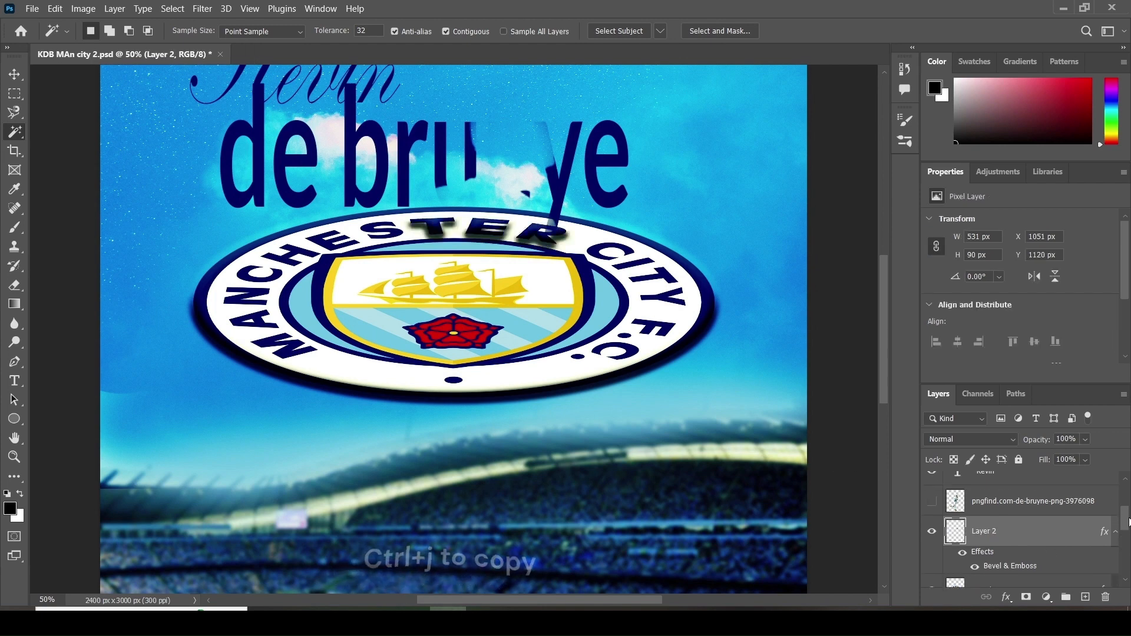
{"action": "left_click", "coordinate": [931, 501]}
{"action": "left_click_drag", "start_coordinate": [1003, 533], "coordinate": [1005, 496]}
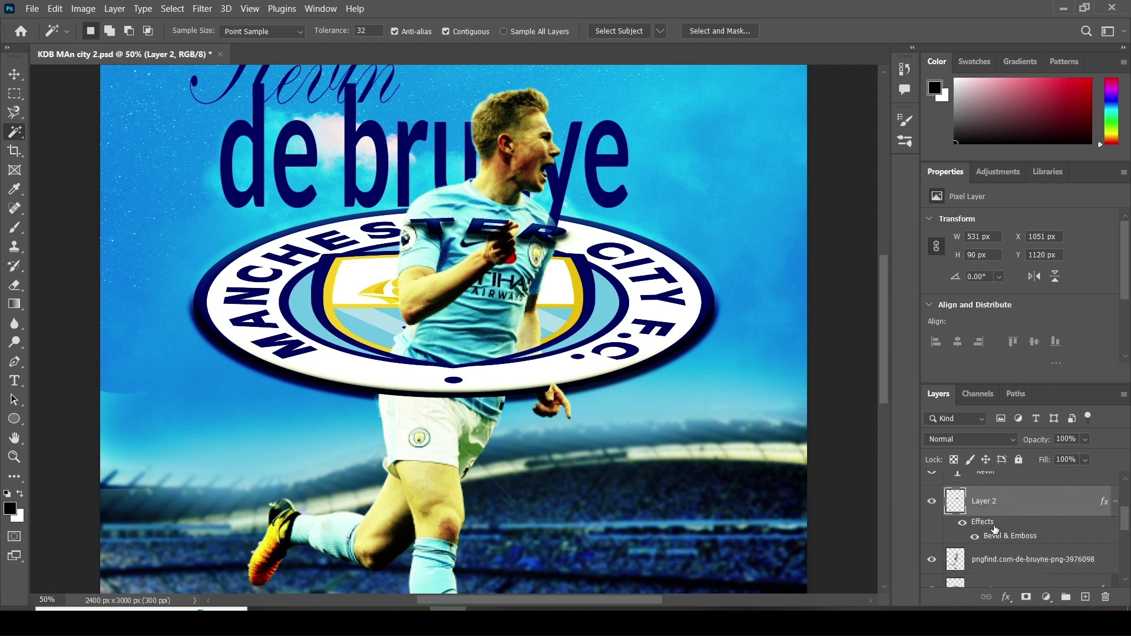
- Turn off the copied letters' layer effects and split their Underlying Layer Blend If white slider, with its outer half at 244
{"action": "left_click", "coordinate": [962, 523]}
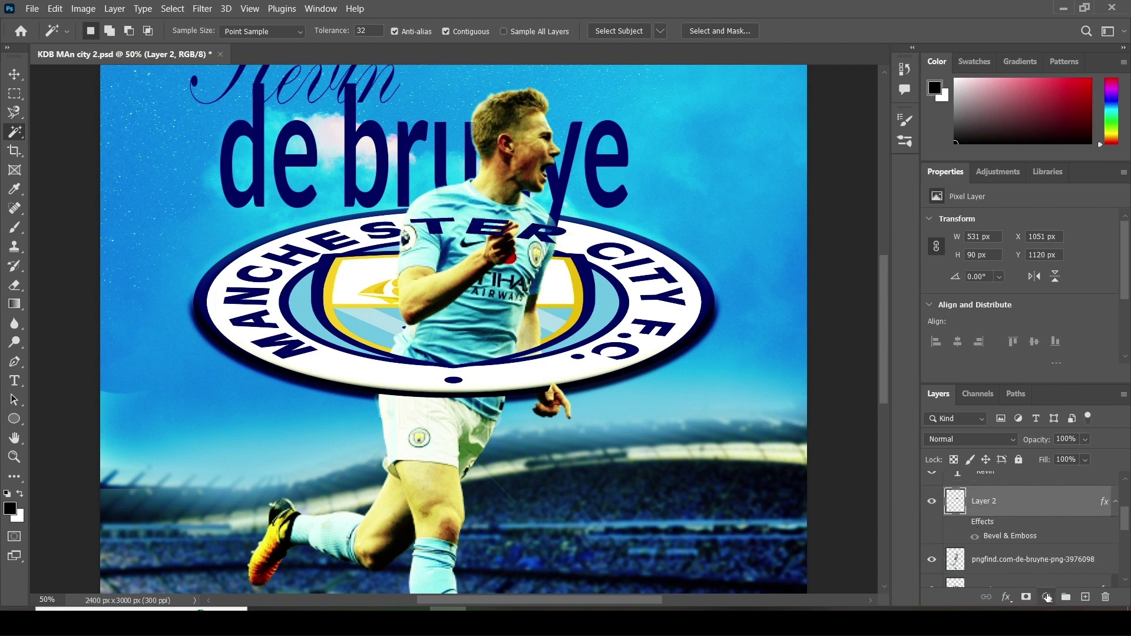
{"action": "double_click", "coordinate": [1071, 510]}
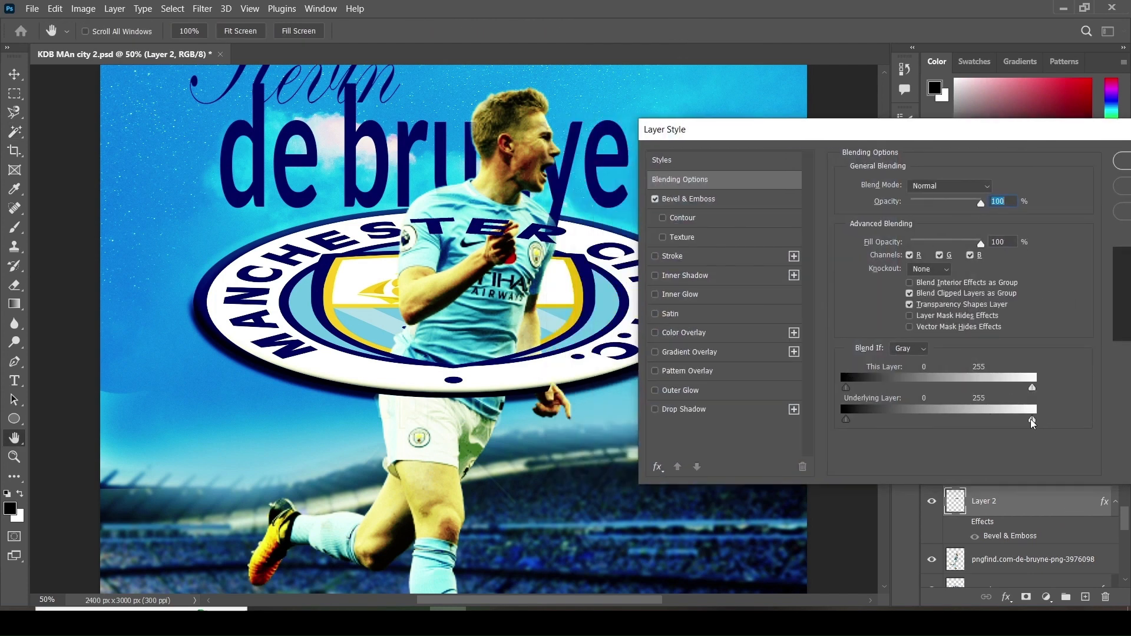
{"action": "left_click_drag", "start_coordinate": [1032, 420], "coordinate": [925, 420]}
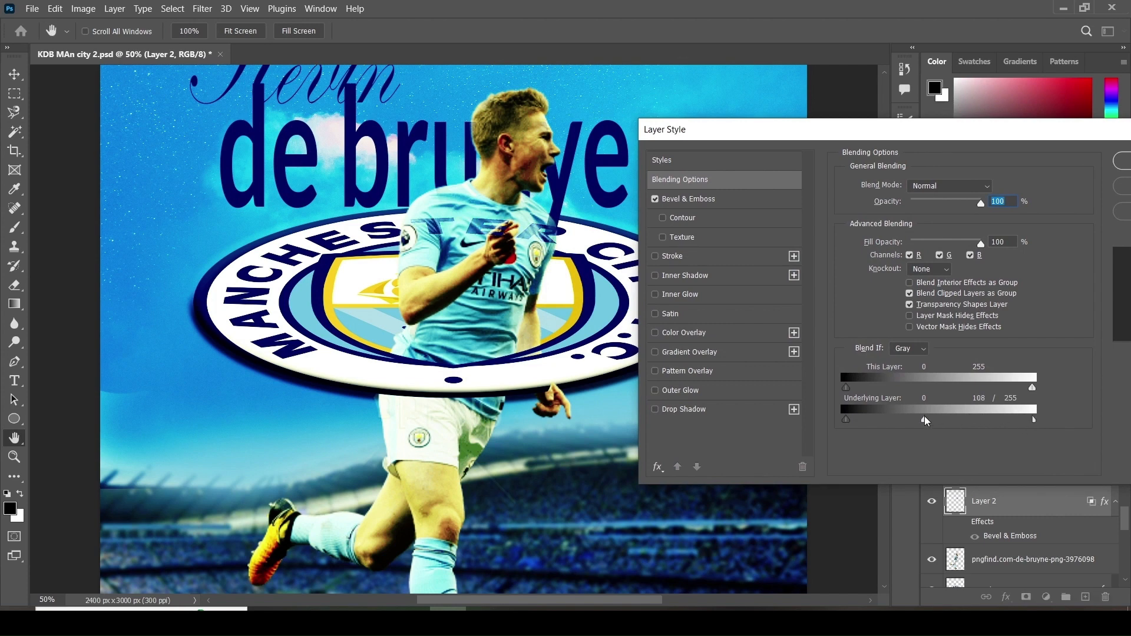
{"action": "mouse_move", "coordinate": [1033, 422]}
{"action": "left_mouse_down"}
{"action": "mouse_move", "coordinate": [1009, 423]}
{"action": "mouse_move", "coordinate": [1026, 422]}
{"action": "left_mouse_up"}
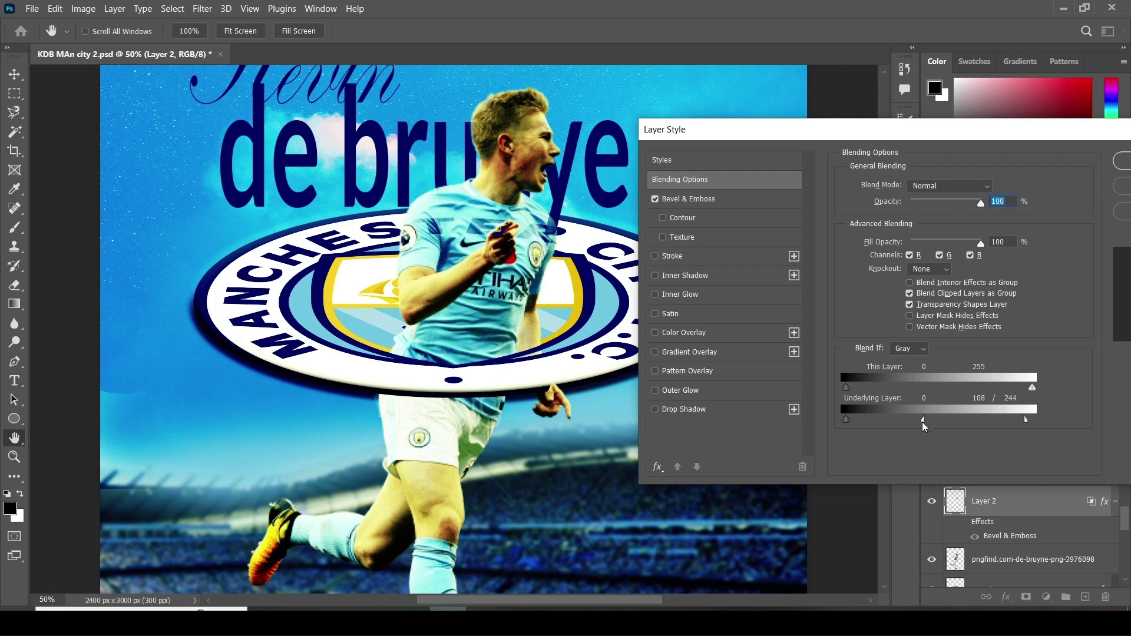
{"action": "mouse_move", "coordinate": [923, 420]}
{"action": "left_mouse_down"}
{"action": "mouse_move", "coordinate": [936, 427]}
{"action": "mouse_move", "coordinate": [907, 424]}
{"action": "mouse_move", "coordinate": [929, 426]}
{"action": "left_mouse_up"}
{"action": "left_click_drag", "start_coordinate": [1083, 134], "coordinate": [930, 172]}
{"action": "left_click", "coordinate": [1010, 194]}
{"action": "key", "text": "w"}
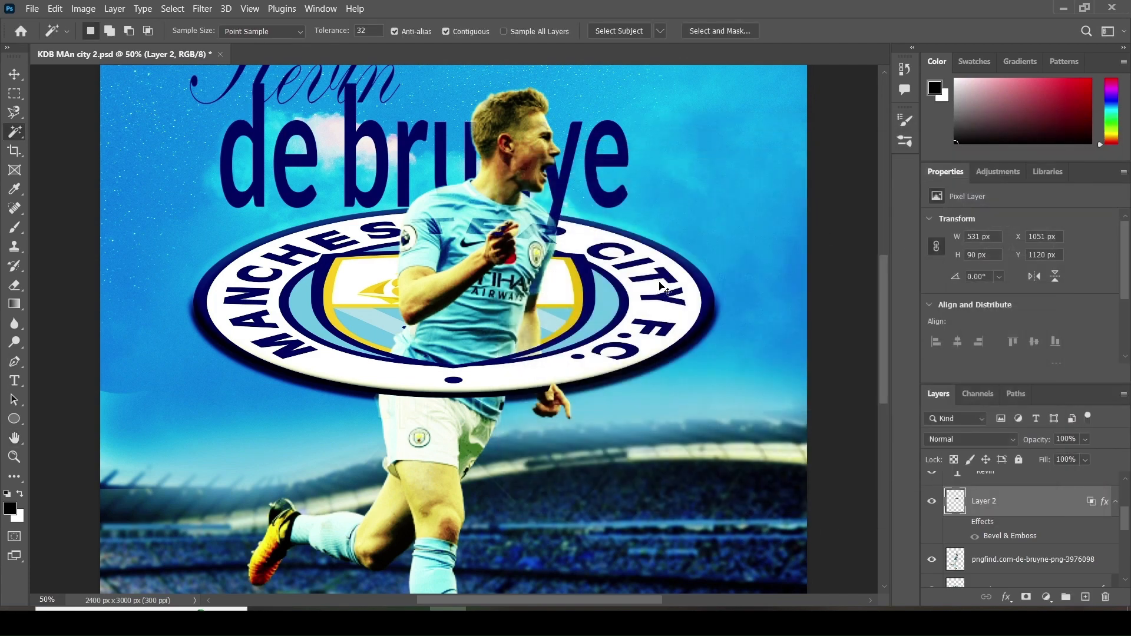